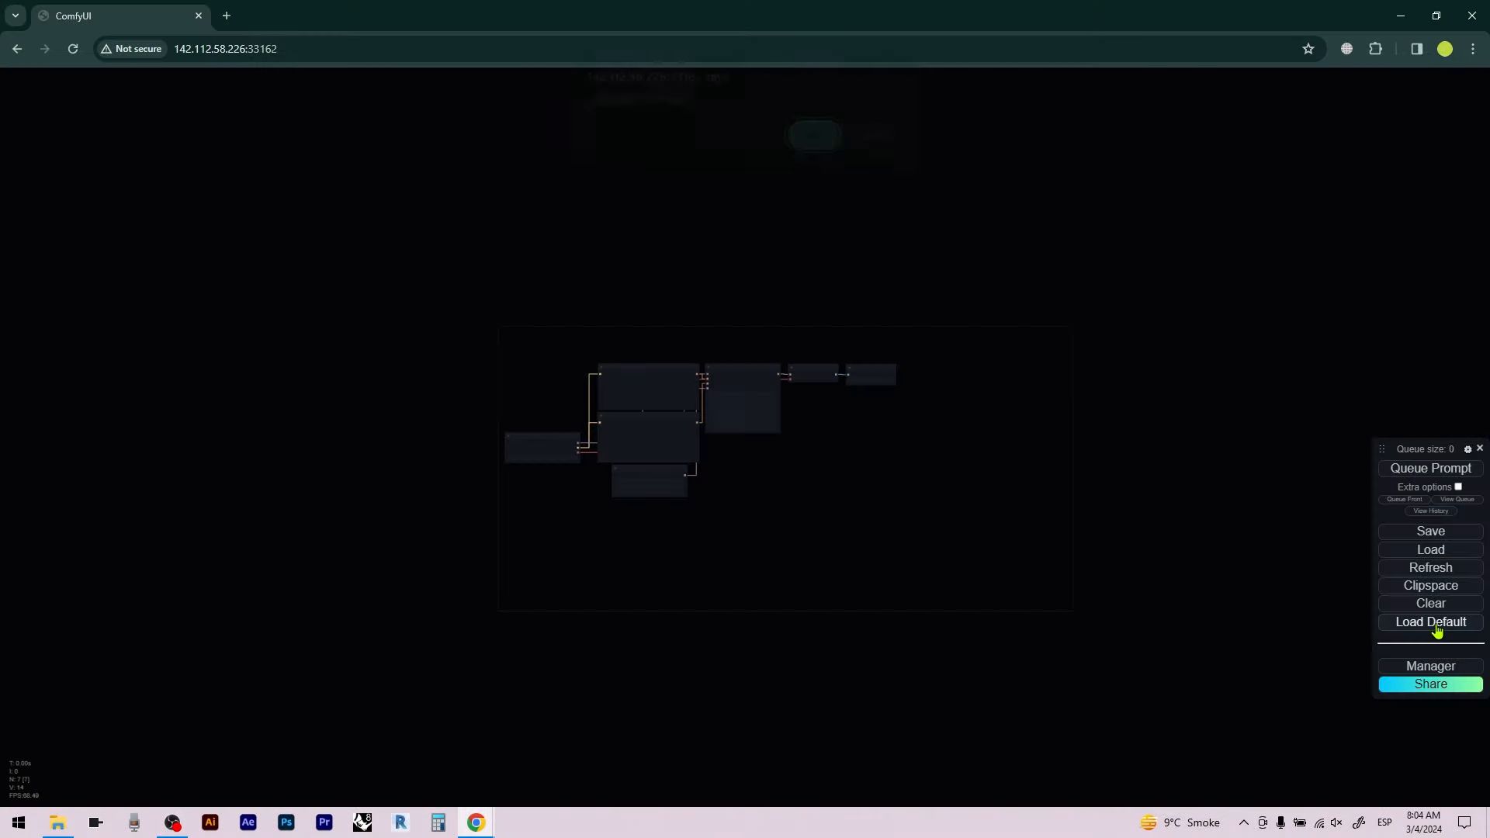
# Load the default workflow and confirm replacing the current graph
pyautogui.click(1432, 622)
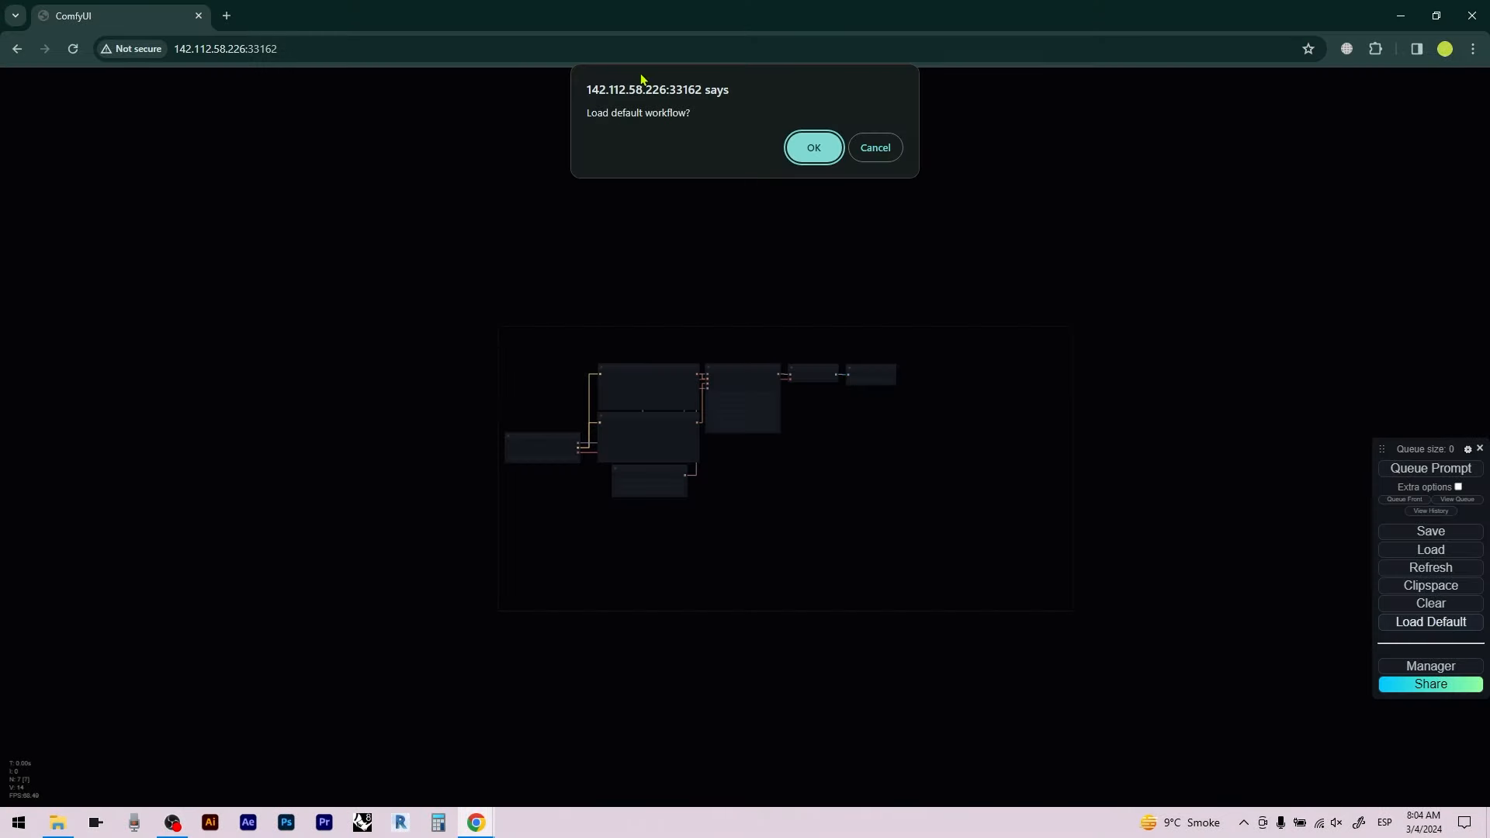
pyautogui.click(813, 143)
pyautogui.scroll(8, 718, 487)
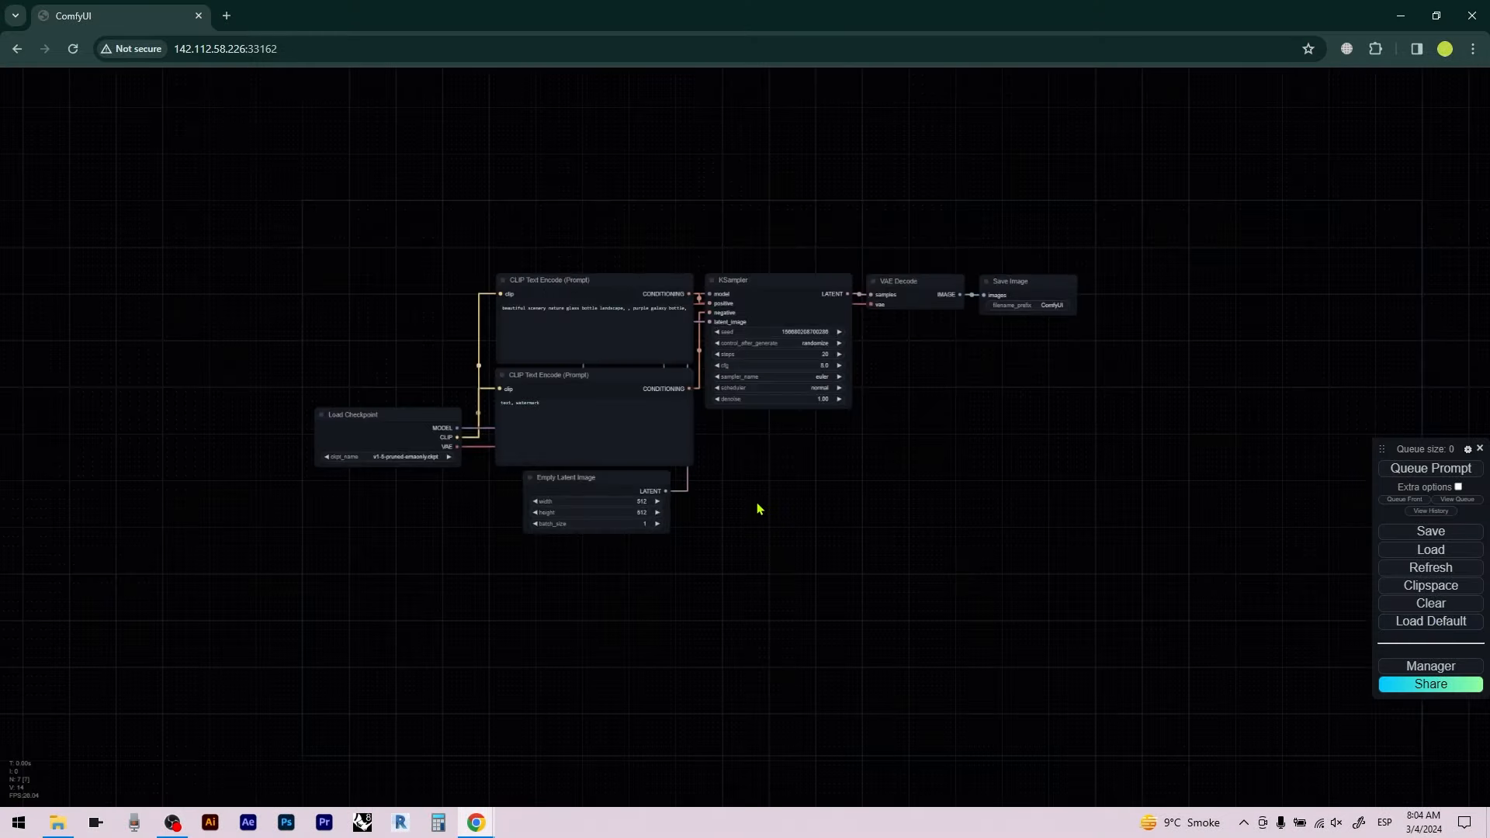
pyautogui.scroll(2, 785, 495)
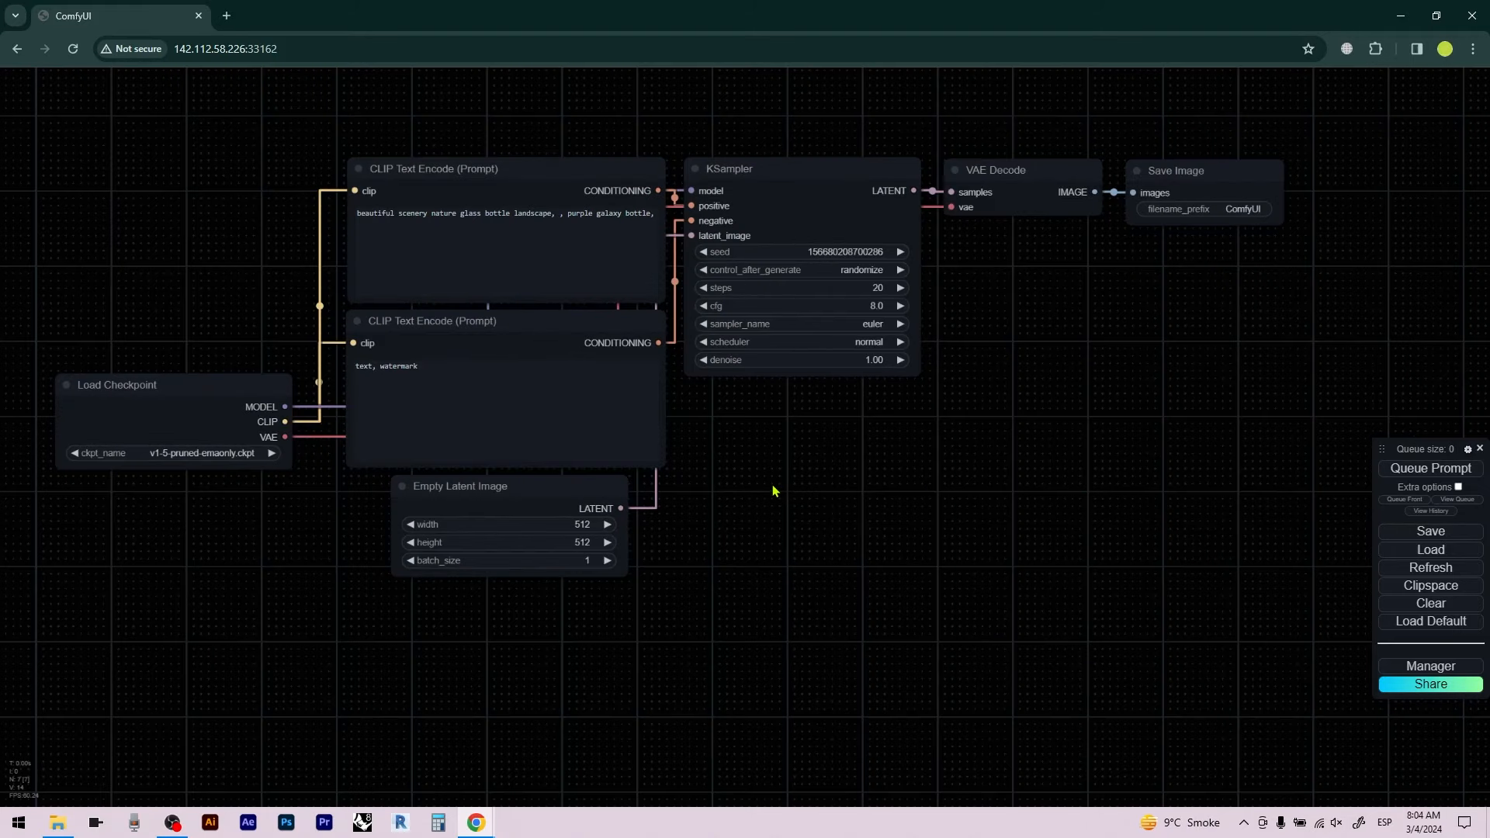
pyautogui.moveTo(776, 515); pyautogui.dragTo(789, 516)
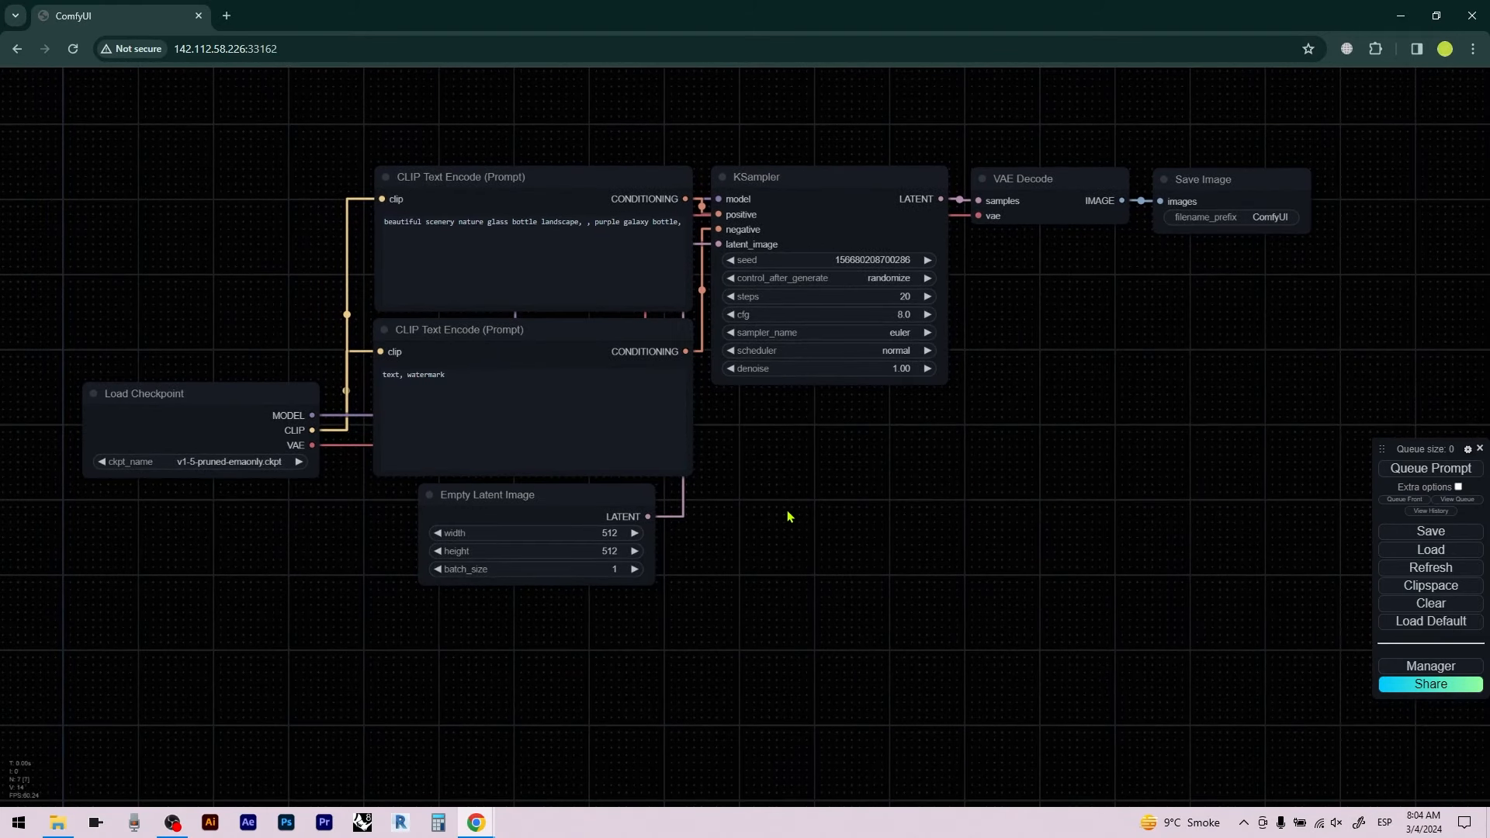
pyautogui.click(506, 180)
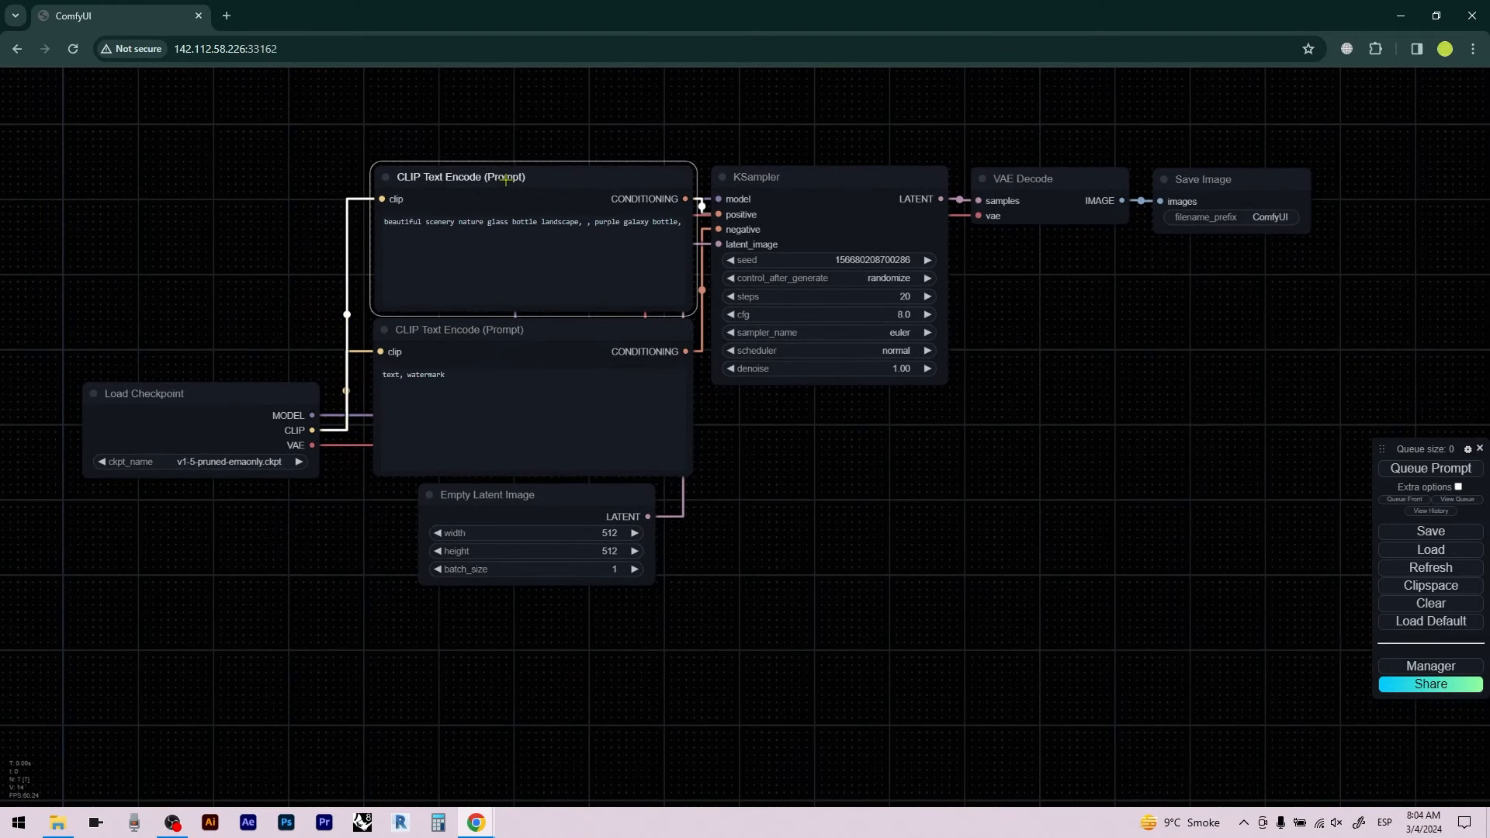
# Set the link render mode to Spline in the settings
pyautogui.click(1466, 451)
pyautogui.click(816, 496)
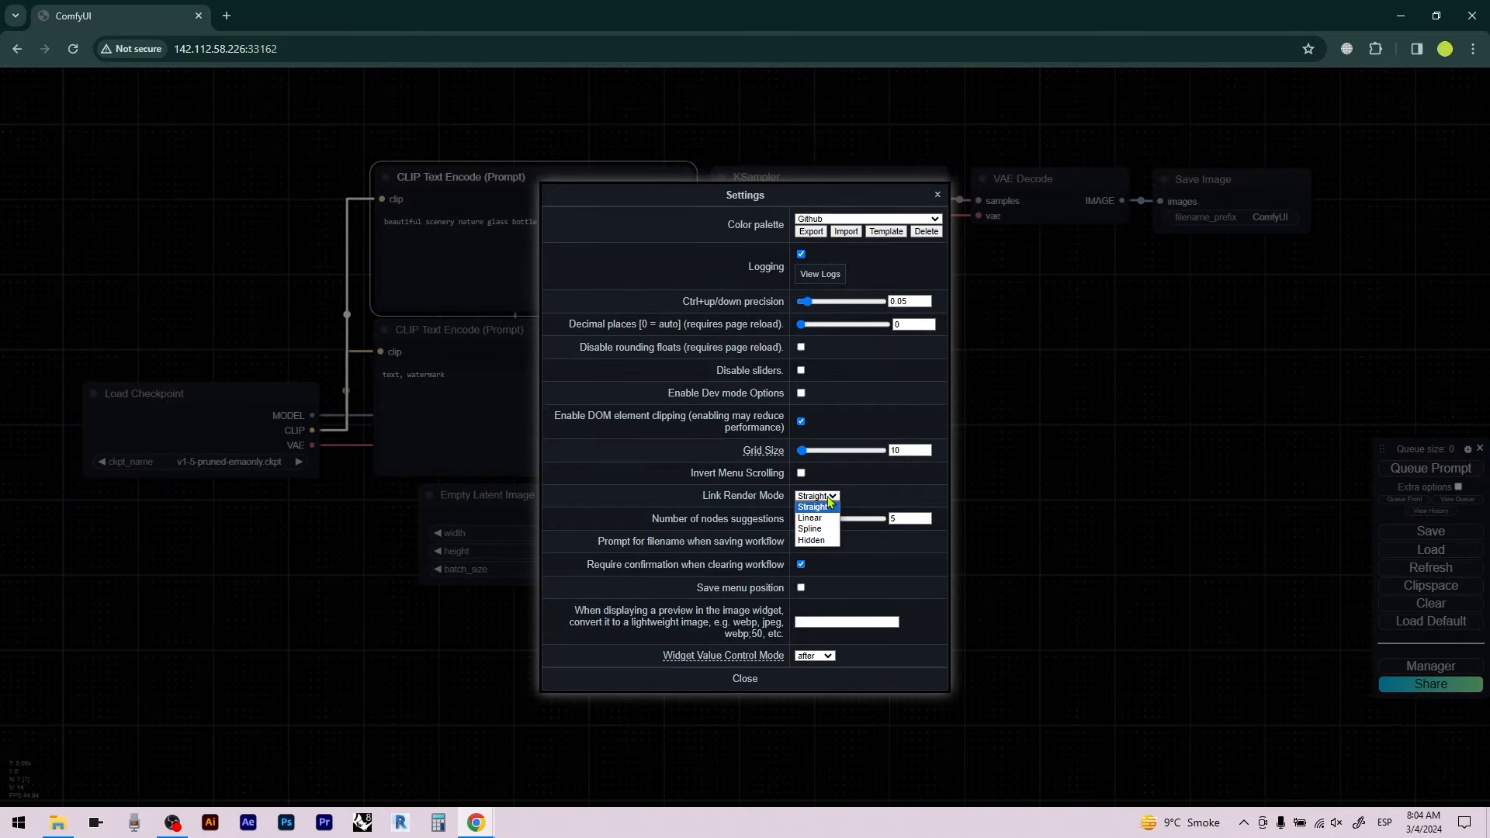
pyautogui.click(810, 529)
pyautogui.click(763, 676)
# Spread the nodes apart, raising the positive prompt and Load Checkpoint and lowering the Empty Latent Image and negative prompt
pyautogui.moveTo(608, 172); pyautogui.dragTo(622, 80)
pyautogui.moveTo(124, 393); pyautogui.dragTo(143, 319)
pyautogui.moveTo(573, 497); pyautogui.dragTo(552, 575)
pyautogui.moveTo(571, 327); pyautogui.dragTo(575, 397)
pyautogui.scroll(-4, 581, 400)
pyautogui.moveTo(556, 183); pyautogui.dragTo(538, 176)
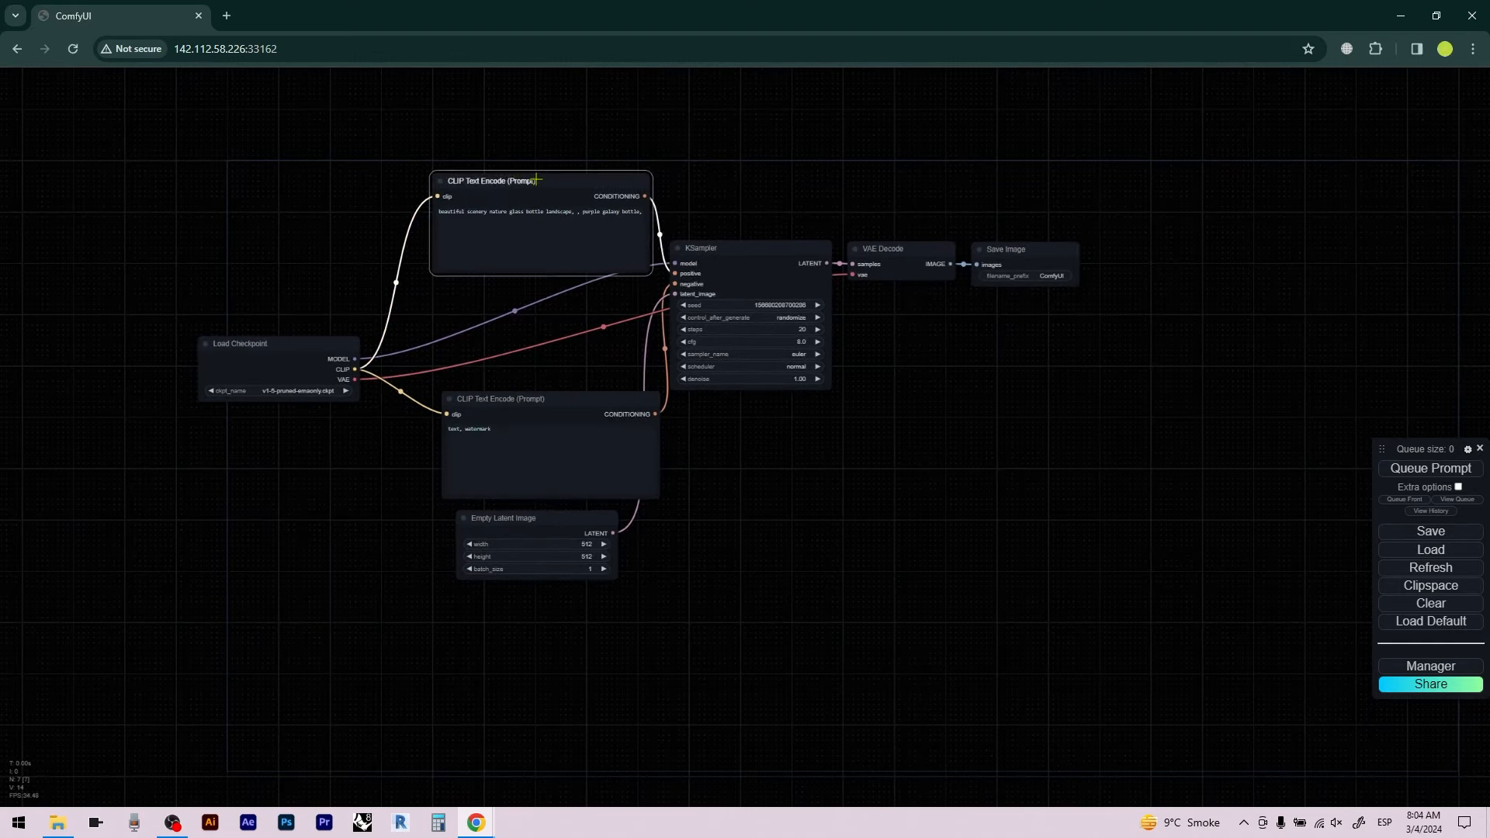
# Set the link render mode to Straight in the settings
pyautogui.click(1468, 449)
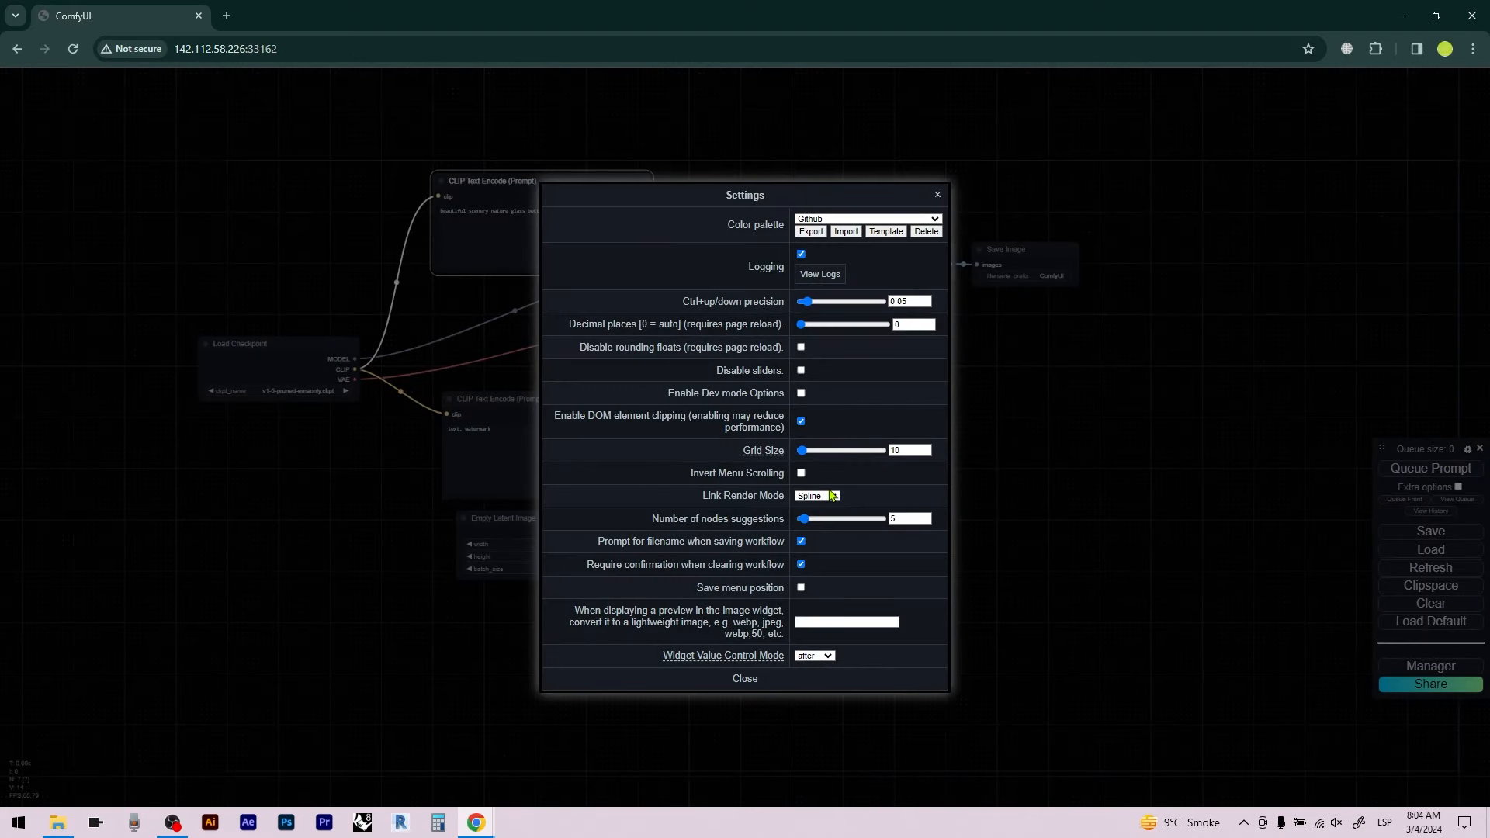
pyautogui.click(830, 495)
pyautogui.click(813, 508)
pyautogui.click(768, 681)
pyautogui.scroll(4, 626, 306)
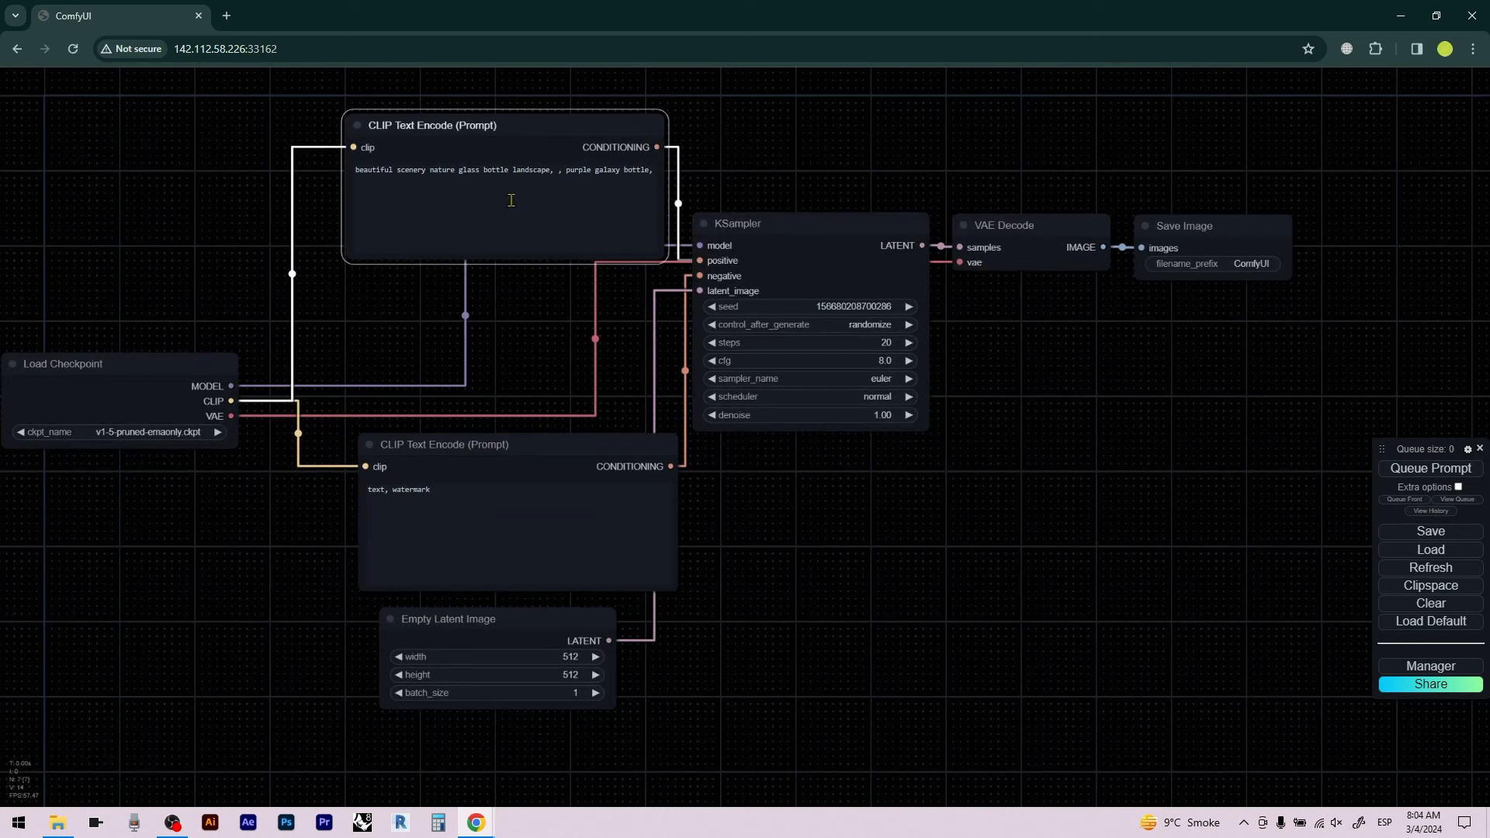
# Color the positive prompt node green and the negative prompt node red
pyautogui.rightClick(522, 122)
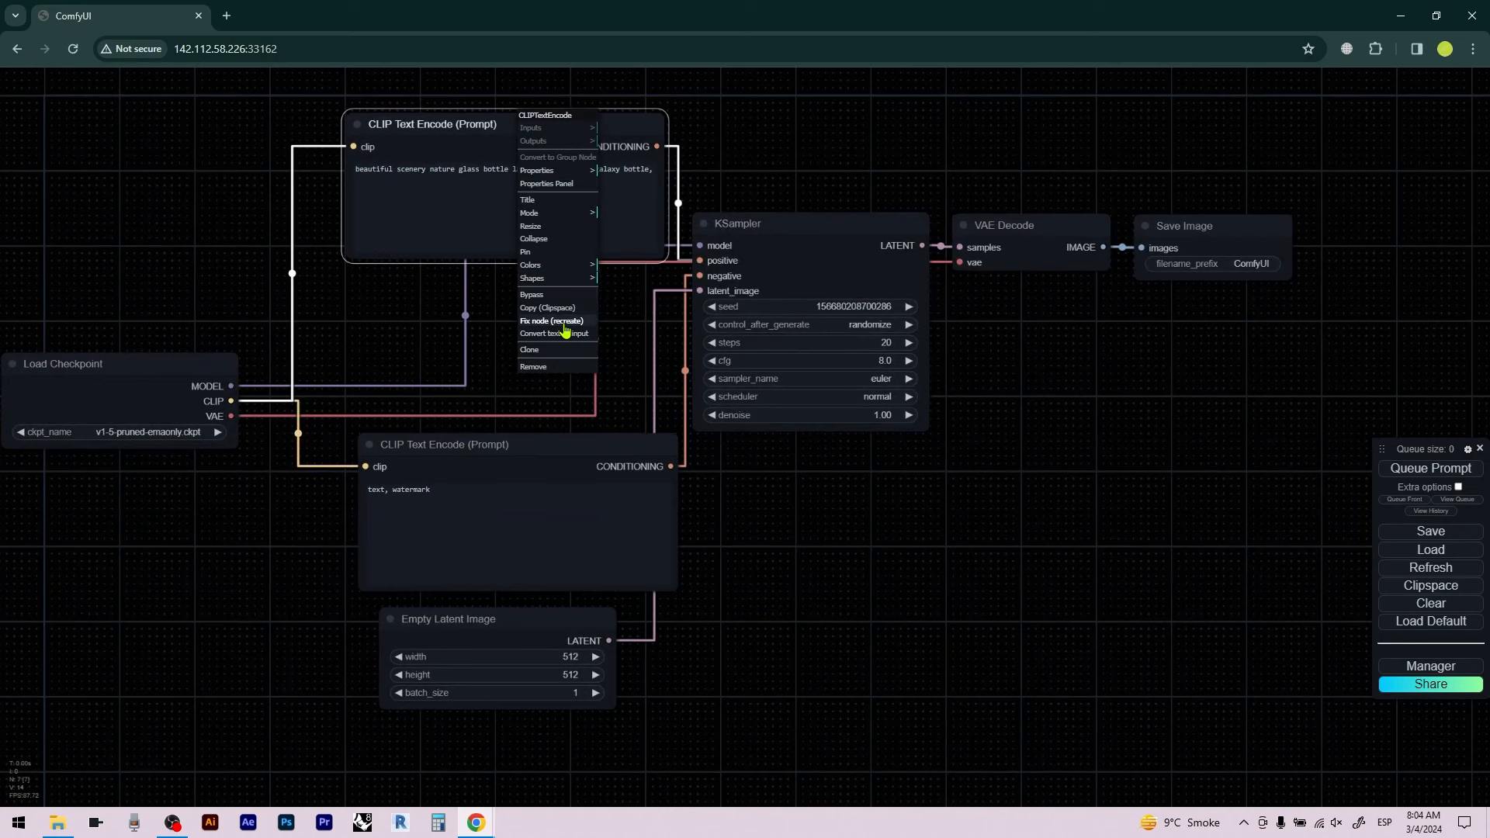
pyautogui.click(531, 265)
pyautogui.click(640, 314)
pyautogui.rightClick(563, 452)
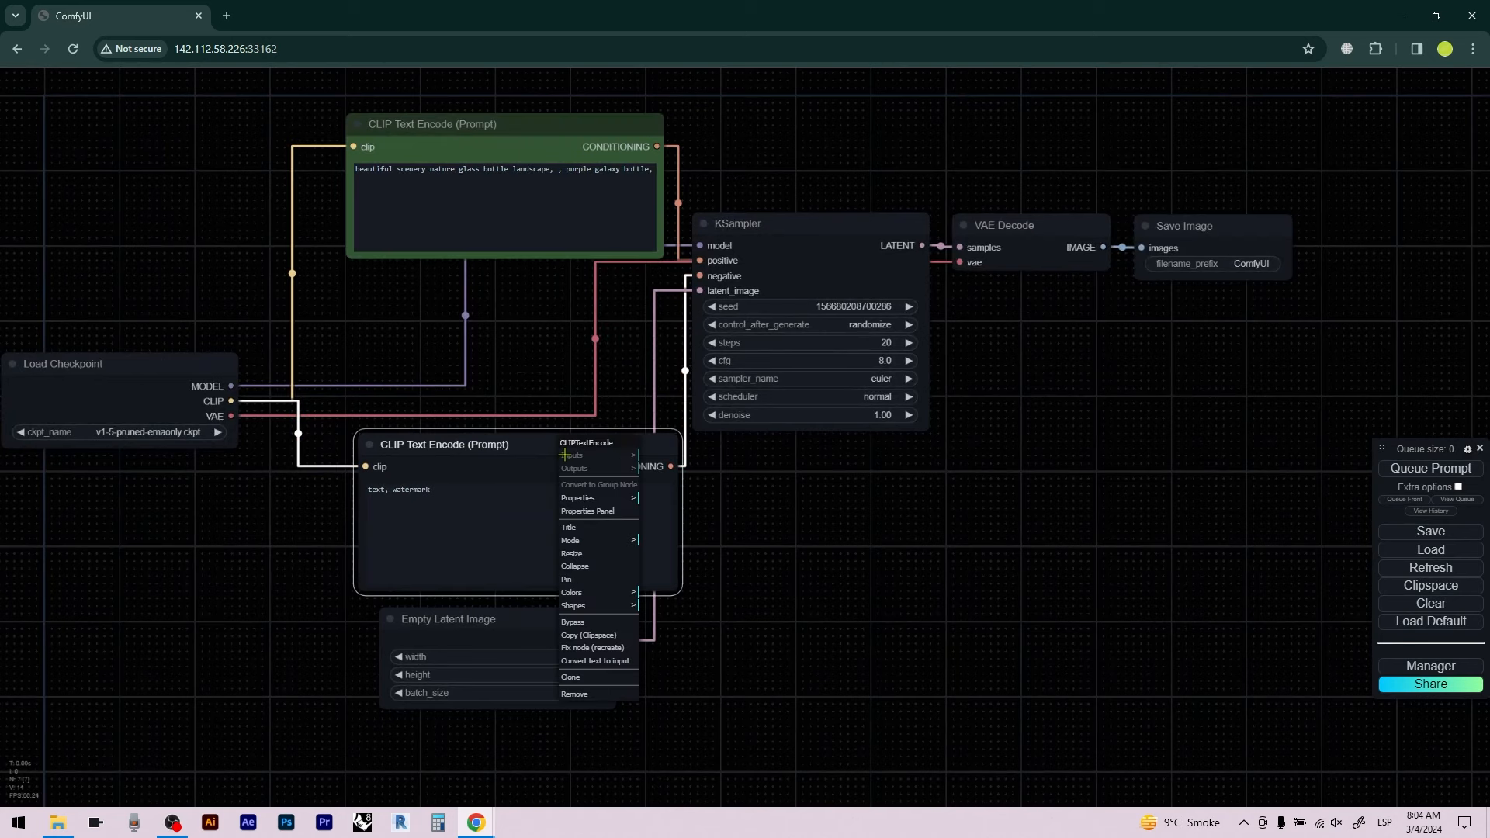
pyautogui.click(571, 592)
pyautogui.click(668, 609)
pyautogui.scroll(-2, 736, 602)
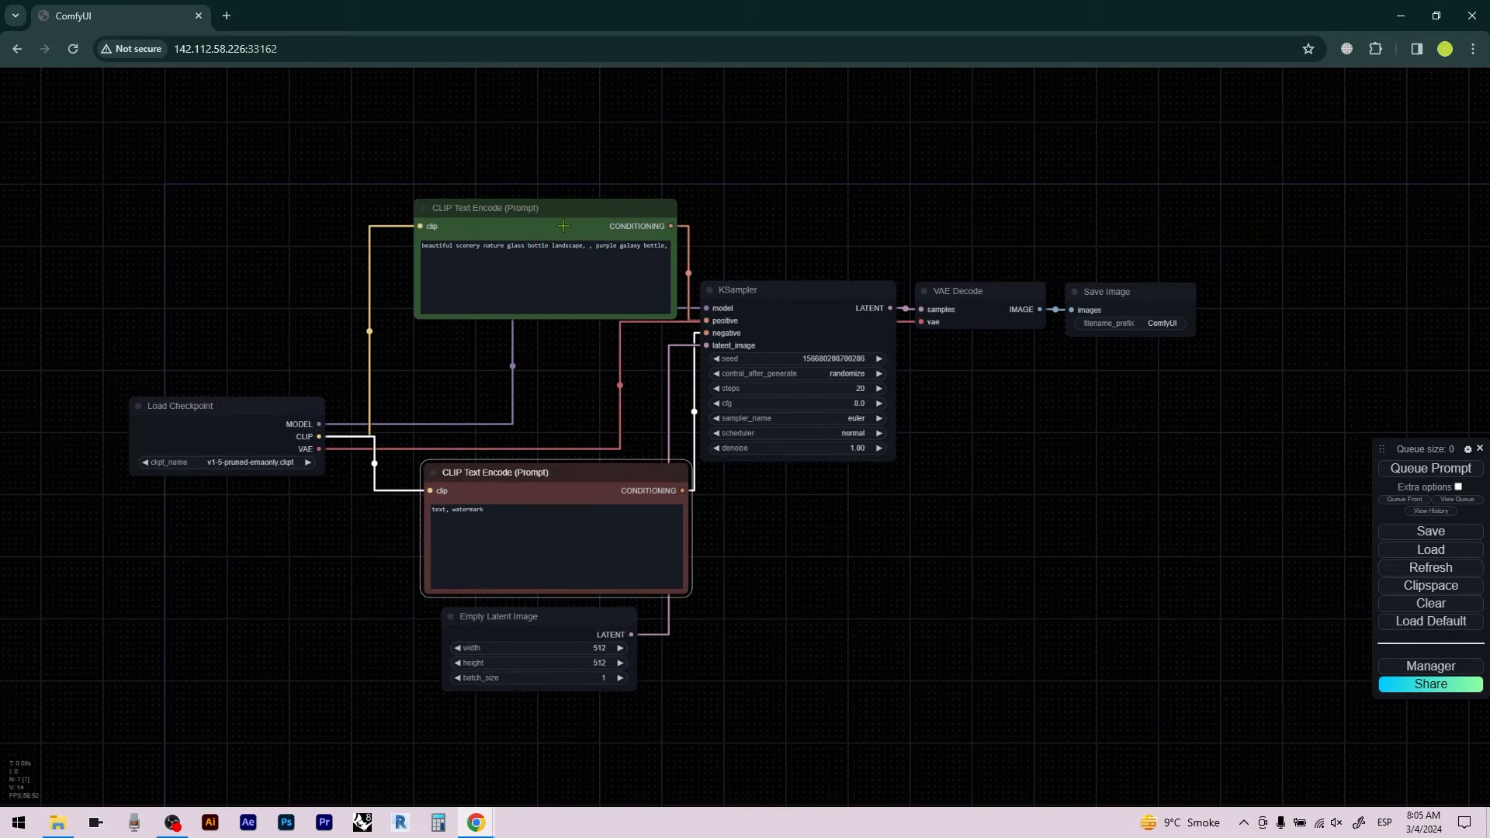
# Shift both prompt nodes slightly away from the KSampler and move the Empty Latent Image node well below the negative prompt
pyautogui.moveTo(563, 226); pyautogui.dragTo(537, 221)
pyautogui.moveTo(536, 472); pyautogui.dragTo(512, 466)
pyautogui.scroll(-4, 860, 481)
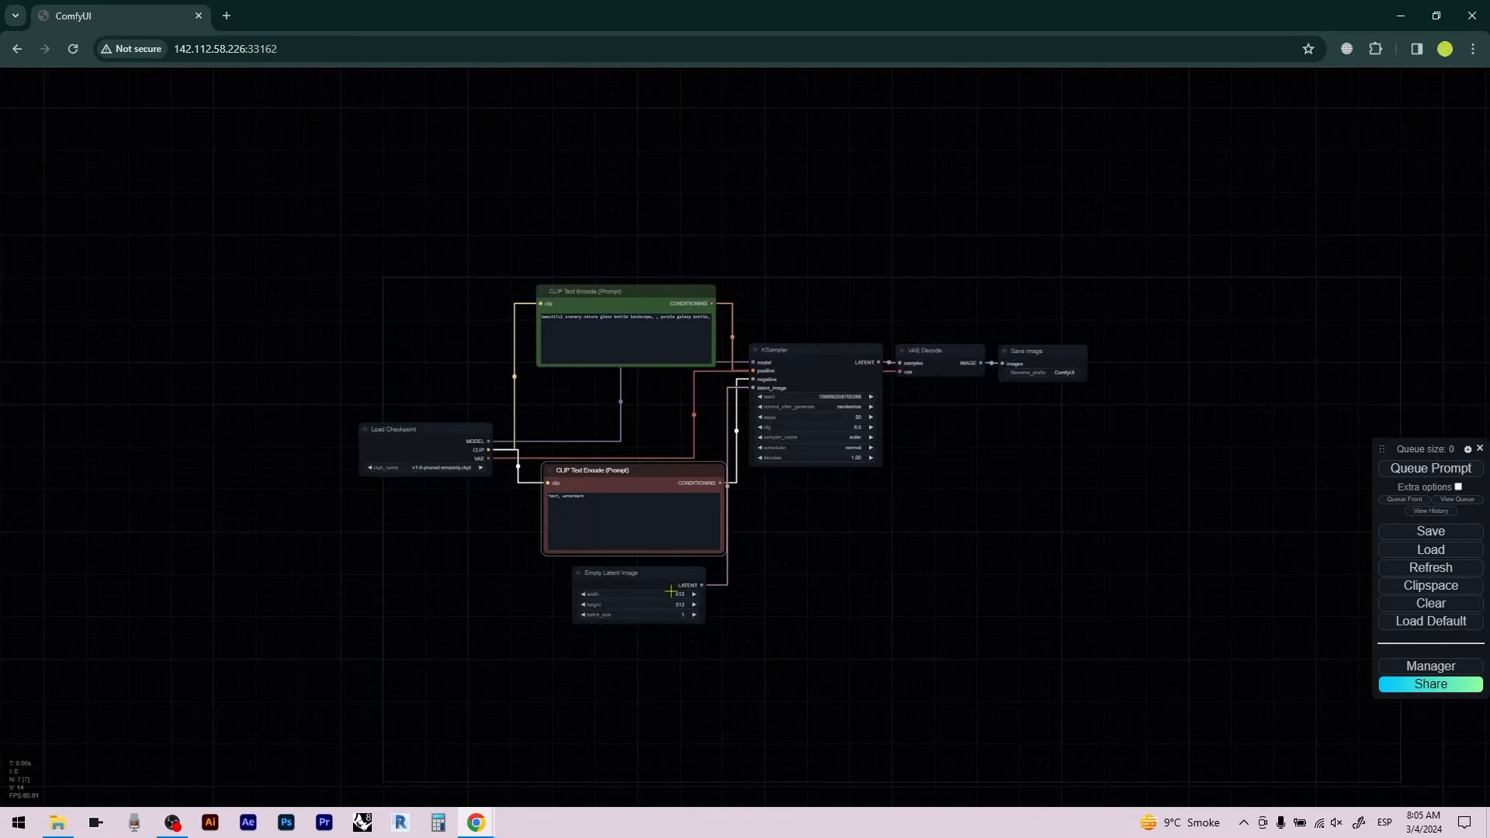
pyautogui.scroll(3, 670, 591)
pyautogui.moveTo(650, 579); pyautogui.dragTo(723, 670)
pyautogui.scroll(-3, 532, 542)
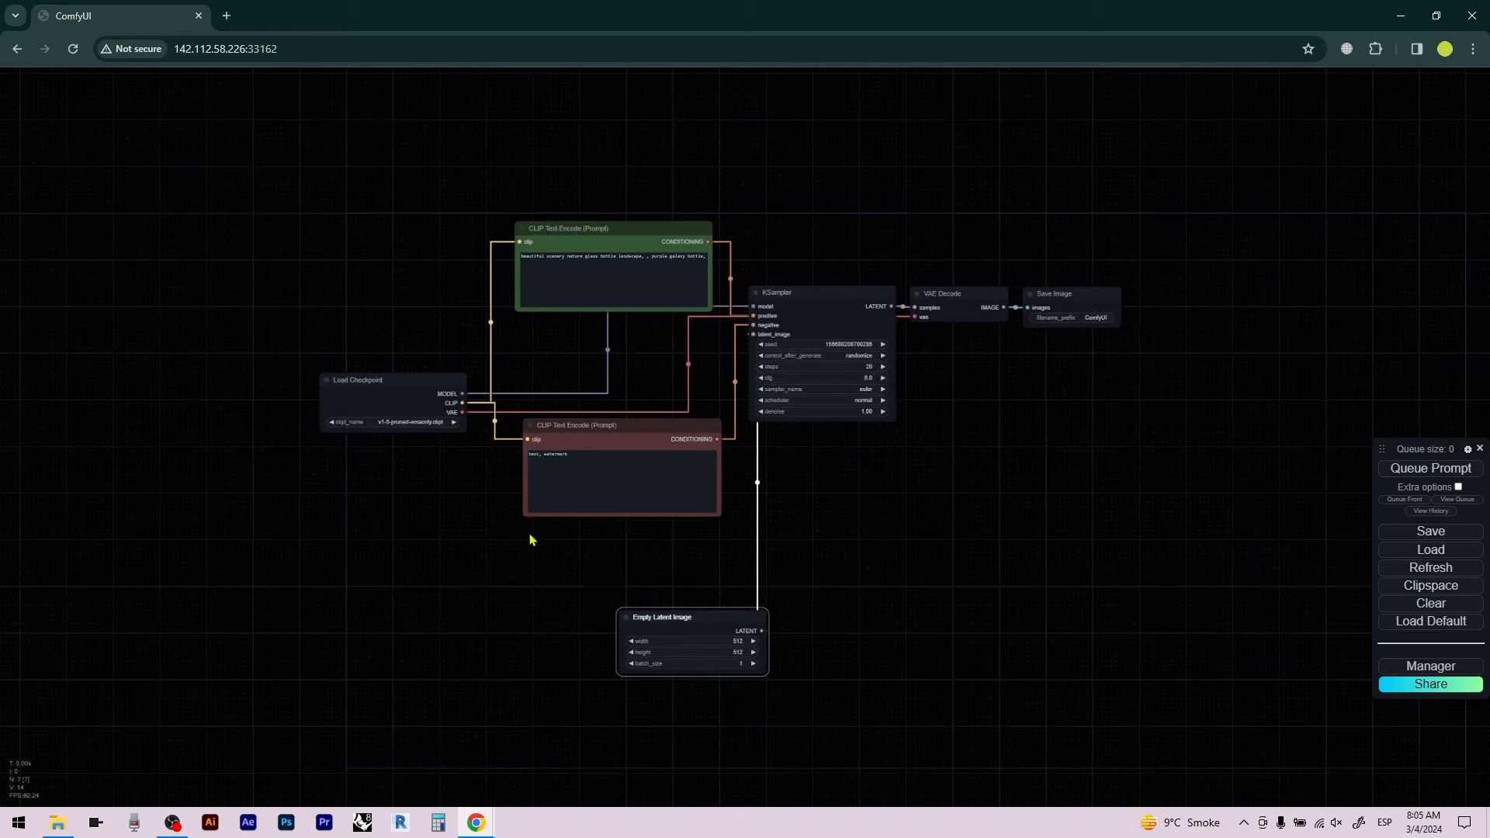
# Replace the positive prompt with "a house besides beach" and queue the workflow to generate an image
pyautogui.scroll(5, 702, 250)
pyautogui.scroll(2, 702, 250)
pyautogui.moveTo(708, 268); pyautogui.dragTo(447, 270)
pyautogui.press('BackSpace')
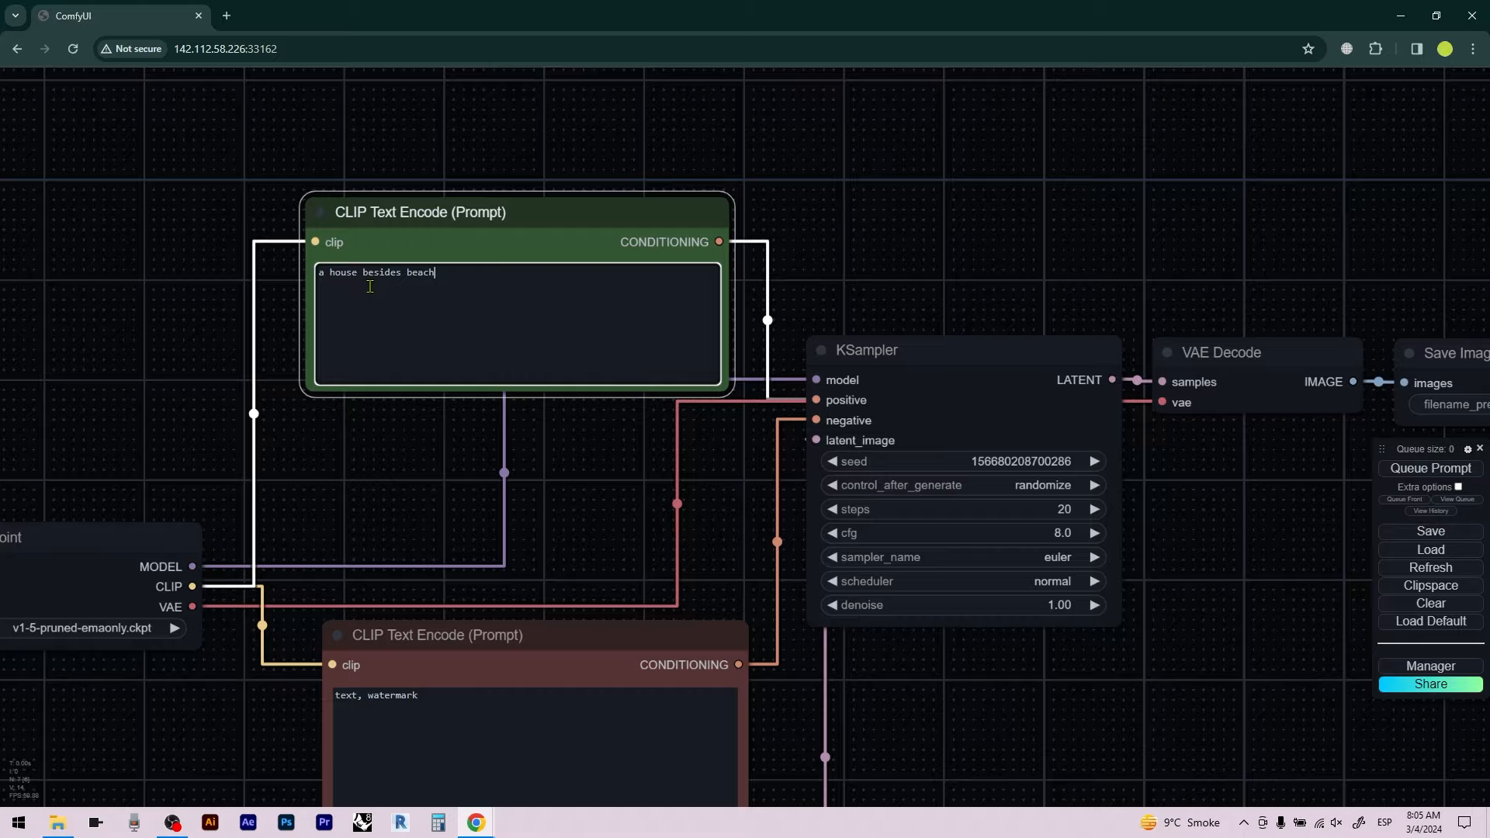
pyautogui.scroll(-2, 349, 246)
pyautogui.scroll(-2, 793, 401)
pyautogui.hotkey('ctrl', 'Return')
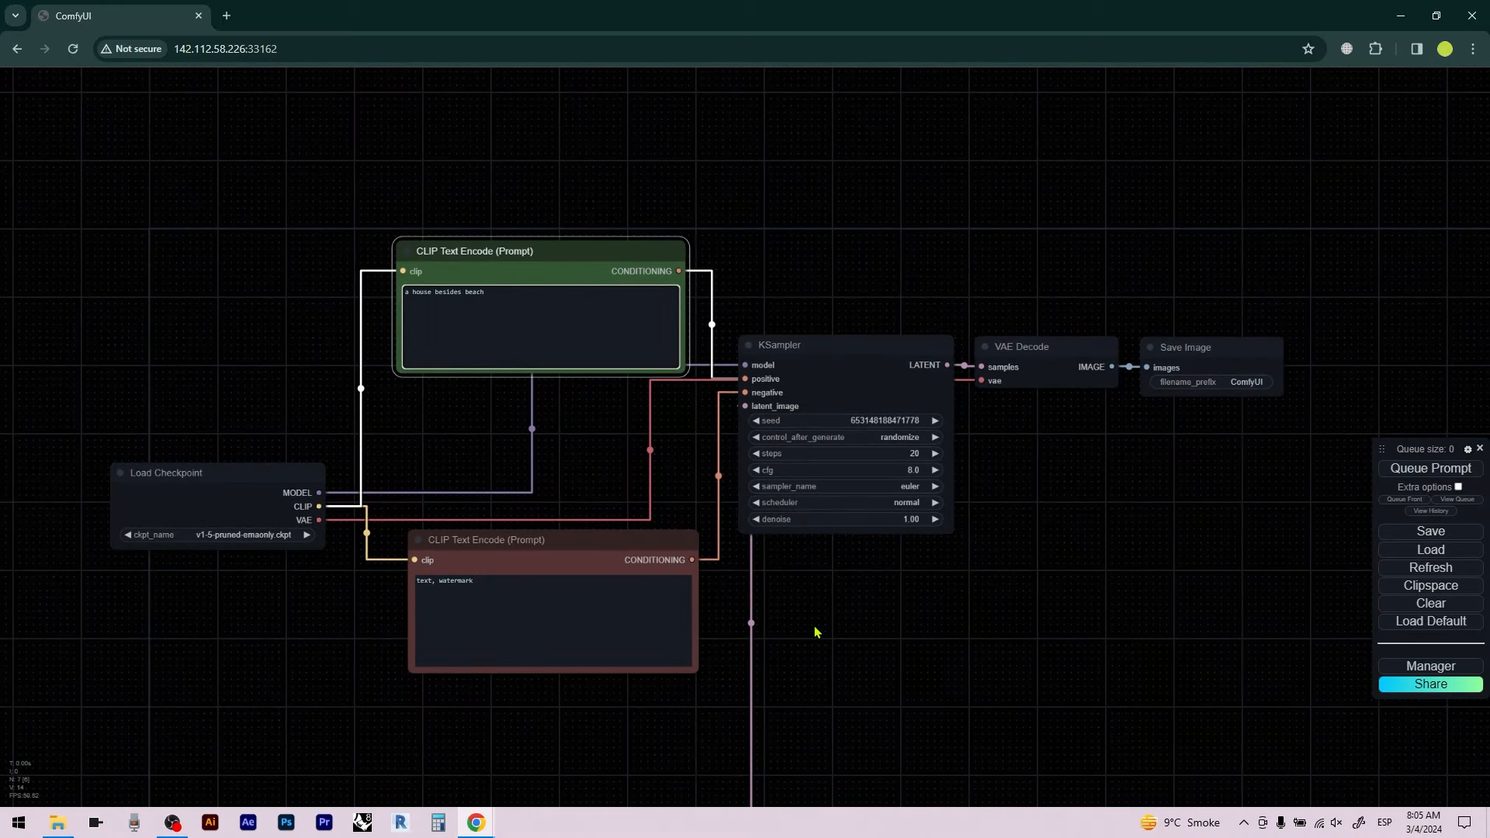
pyautogui.scroll(6, 1158, 476)
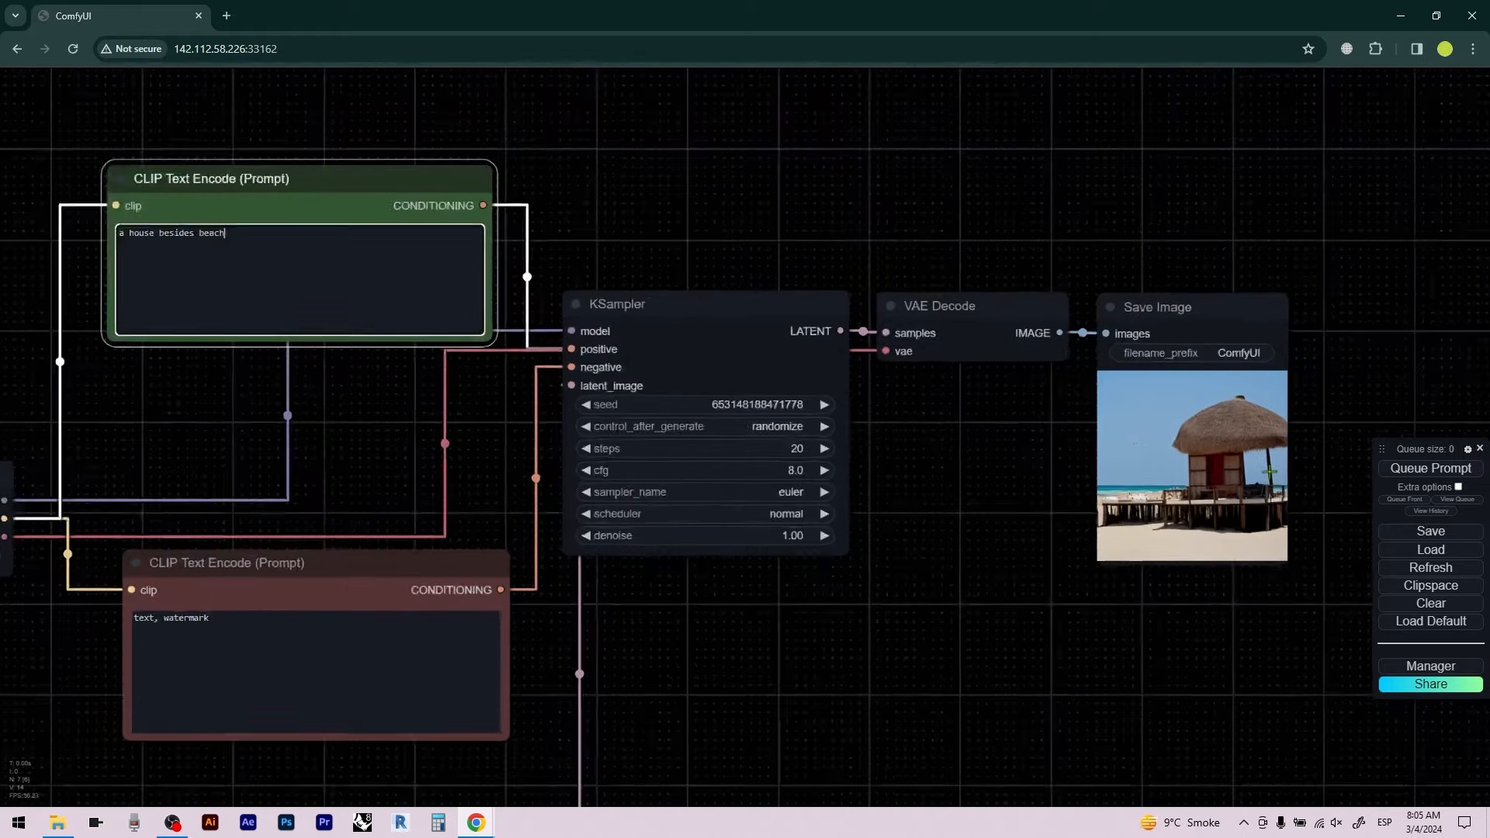
# Add a Load Image node and place it below the Load Checkpoint node
pyautogui.scroll(-7, 1119, 473)
pyautogui.moveTo(621, 452); pyautogui.dragTo(606, 300)
pyautogui.scroll(-1, 314, 566)
pyautogui.scroll(-1, 353, 574)
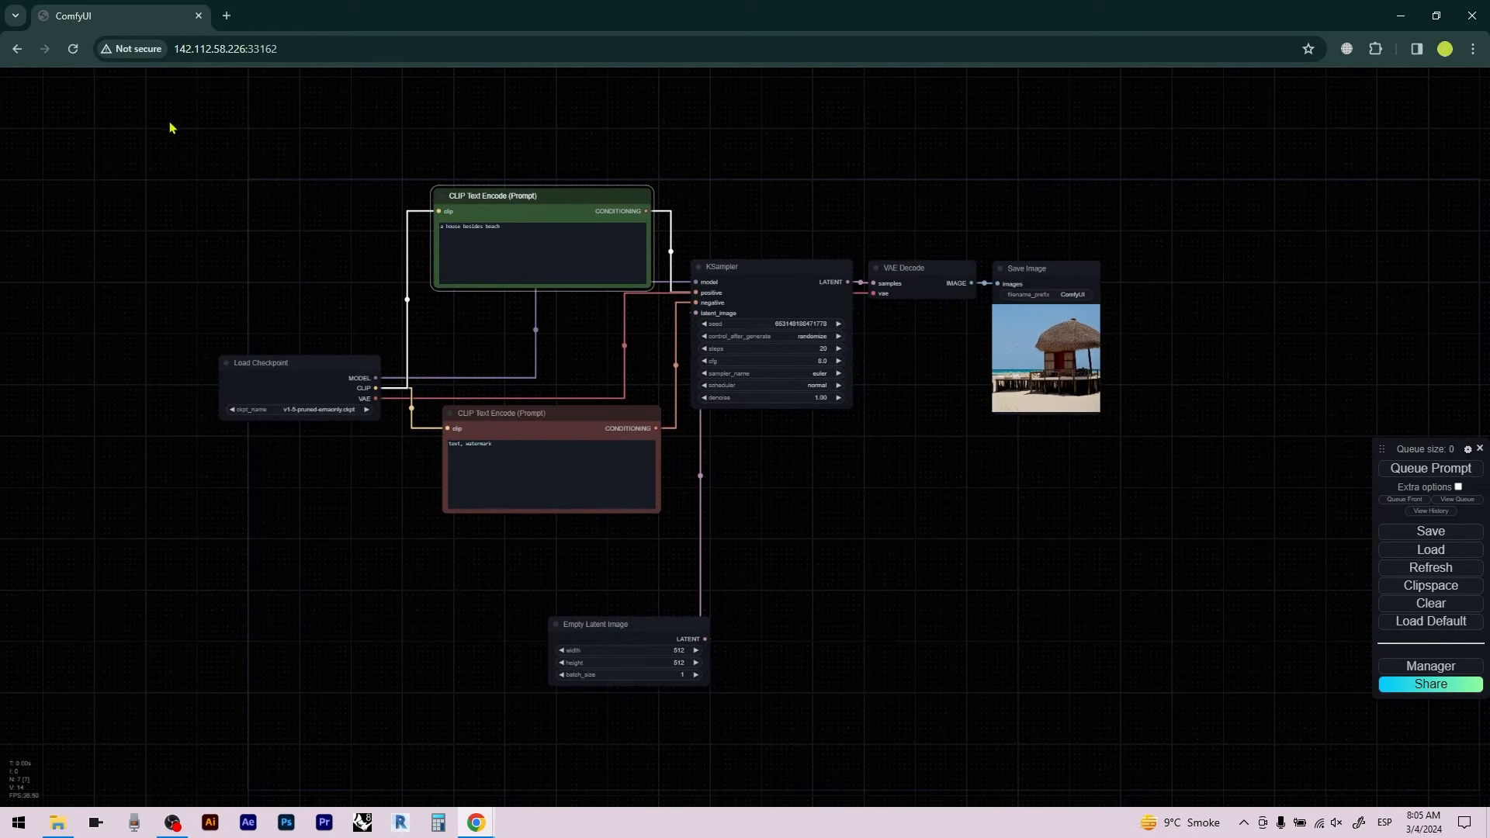
pyautogui.doubleClick(322, 564)
pyautogui.write('load ima')
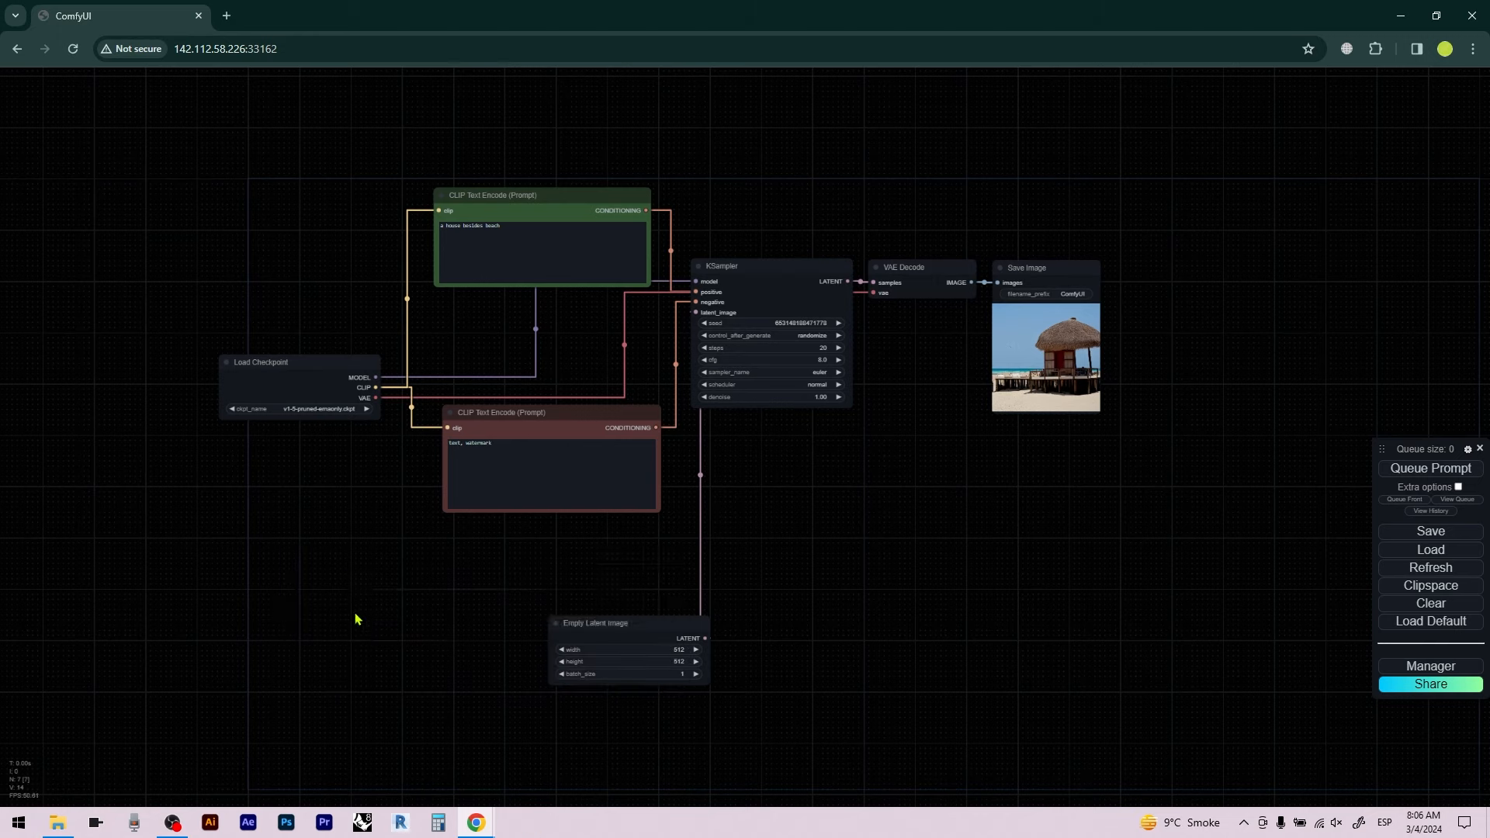
pyautogui.doubleClick(356, 619)
pyautogui.write('load im')
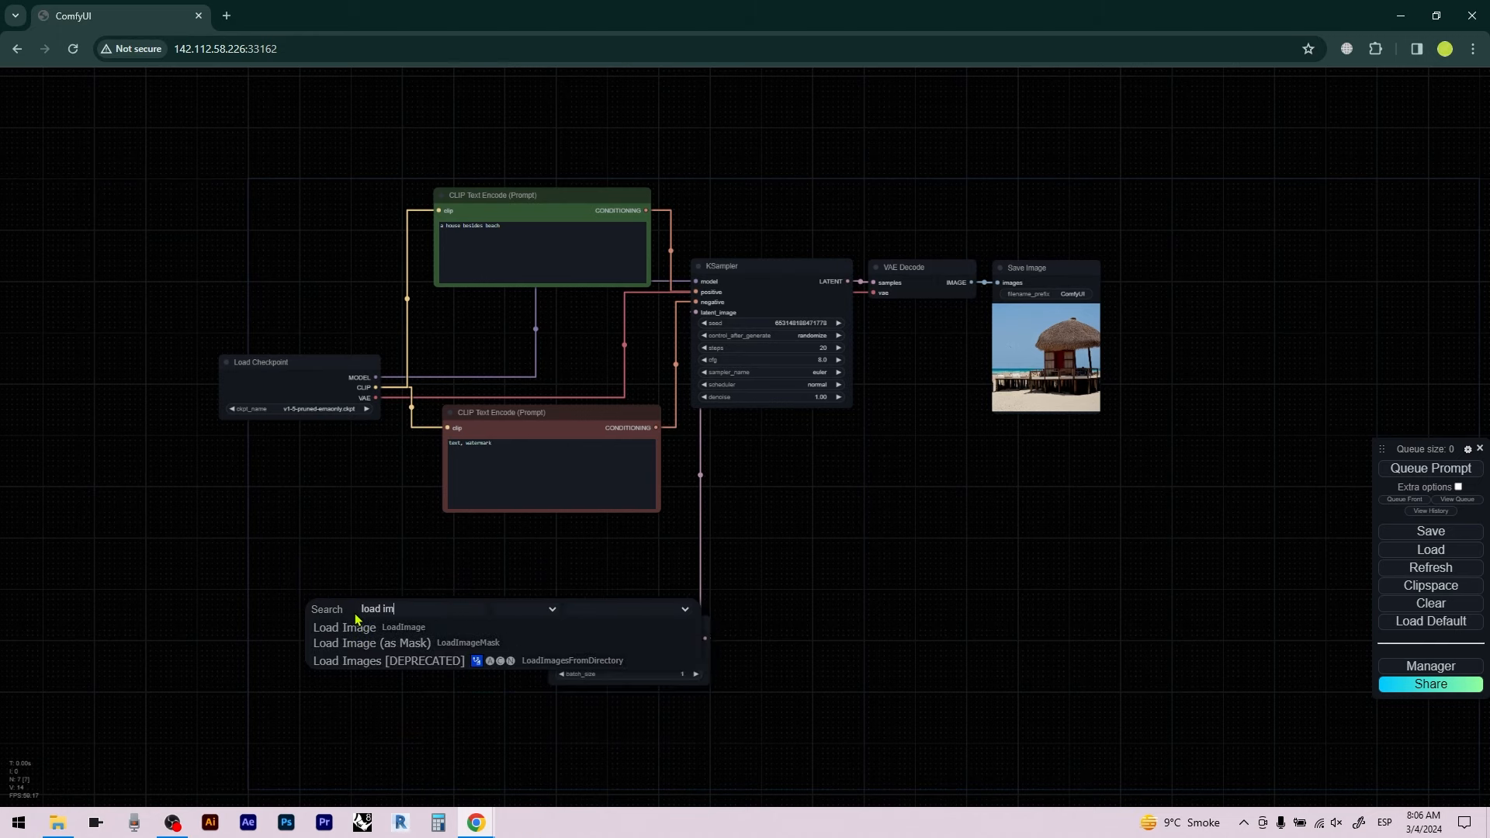
pyautogui.click(354, 627)
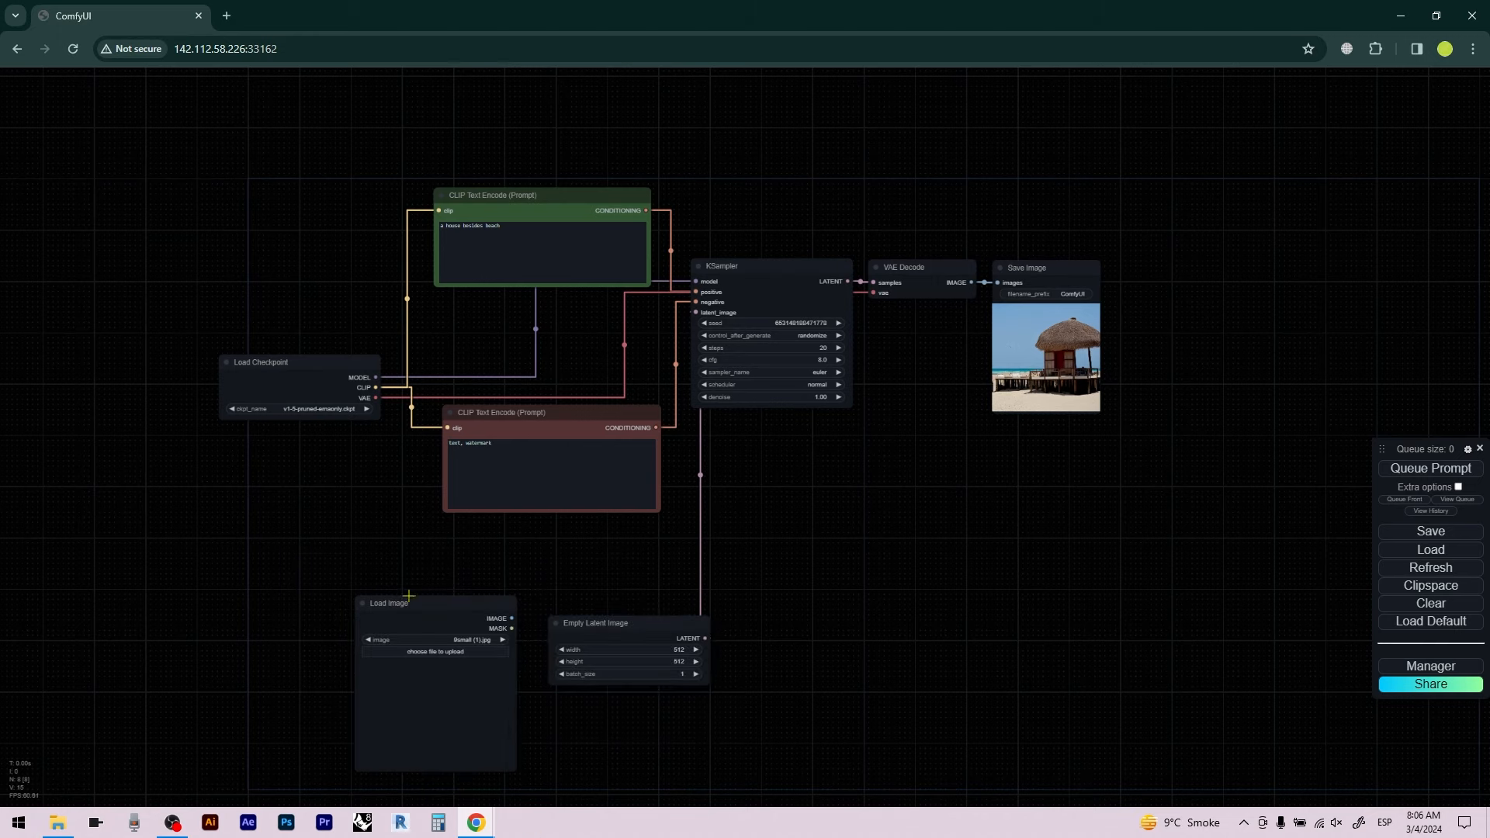
pyautogui.moveTo(408, 598); pyautogui.dragTo(293, 512)
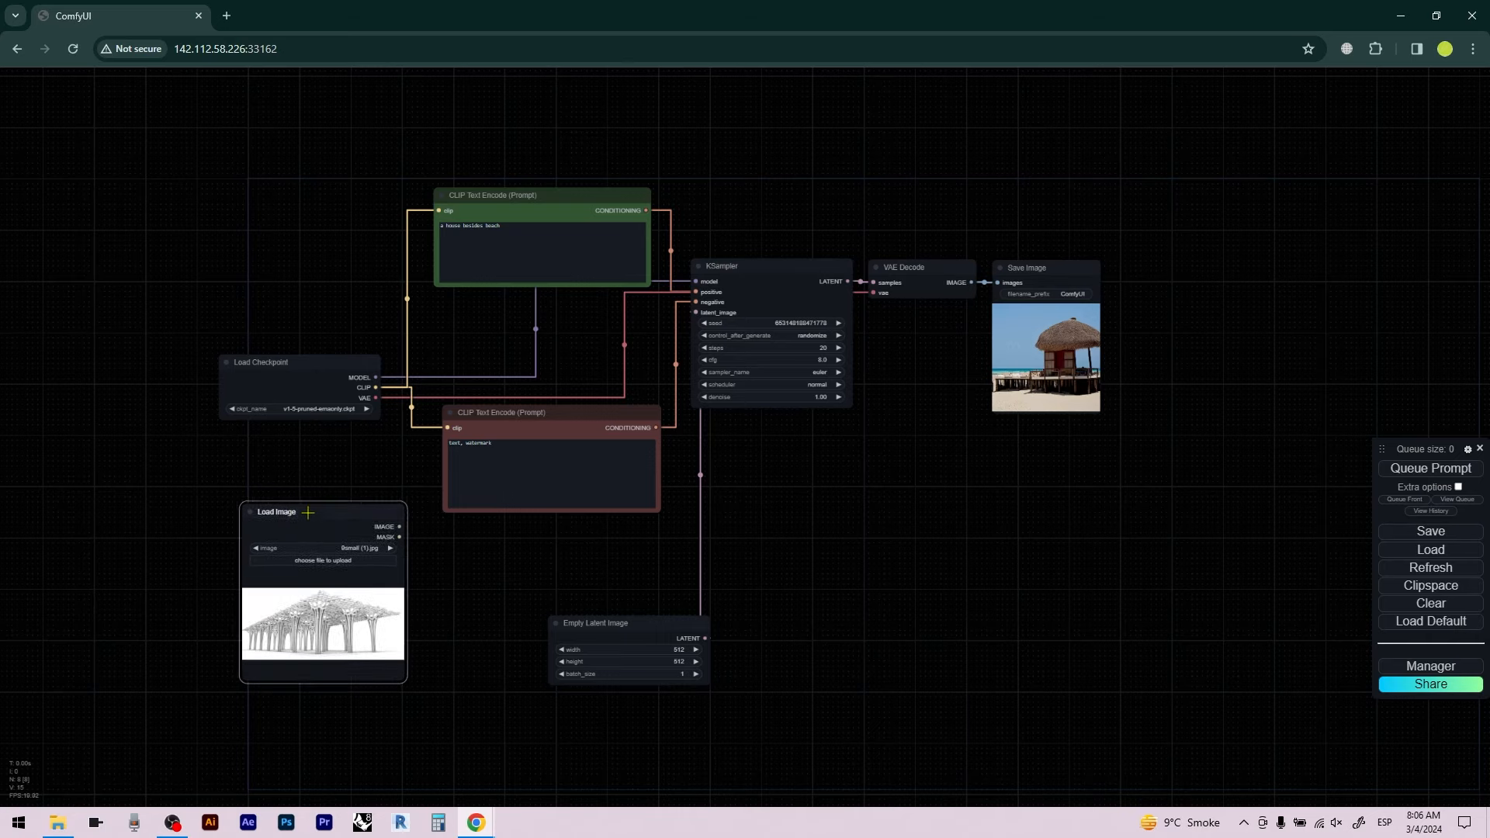
# Upload the image "ViewCapture20240221_1550011 (4).jpg" from Downloads into the Load Image node
pyautogui.click(316, 565)
pyautogui.scroll(-5, 456, 236)
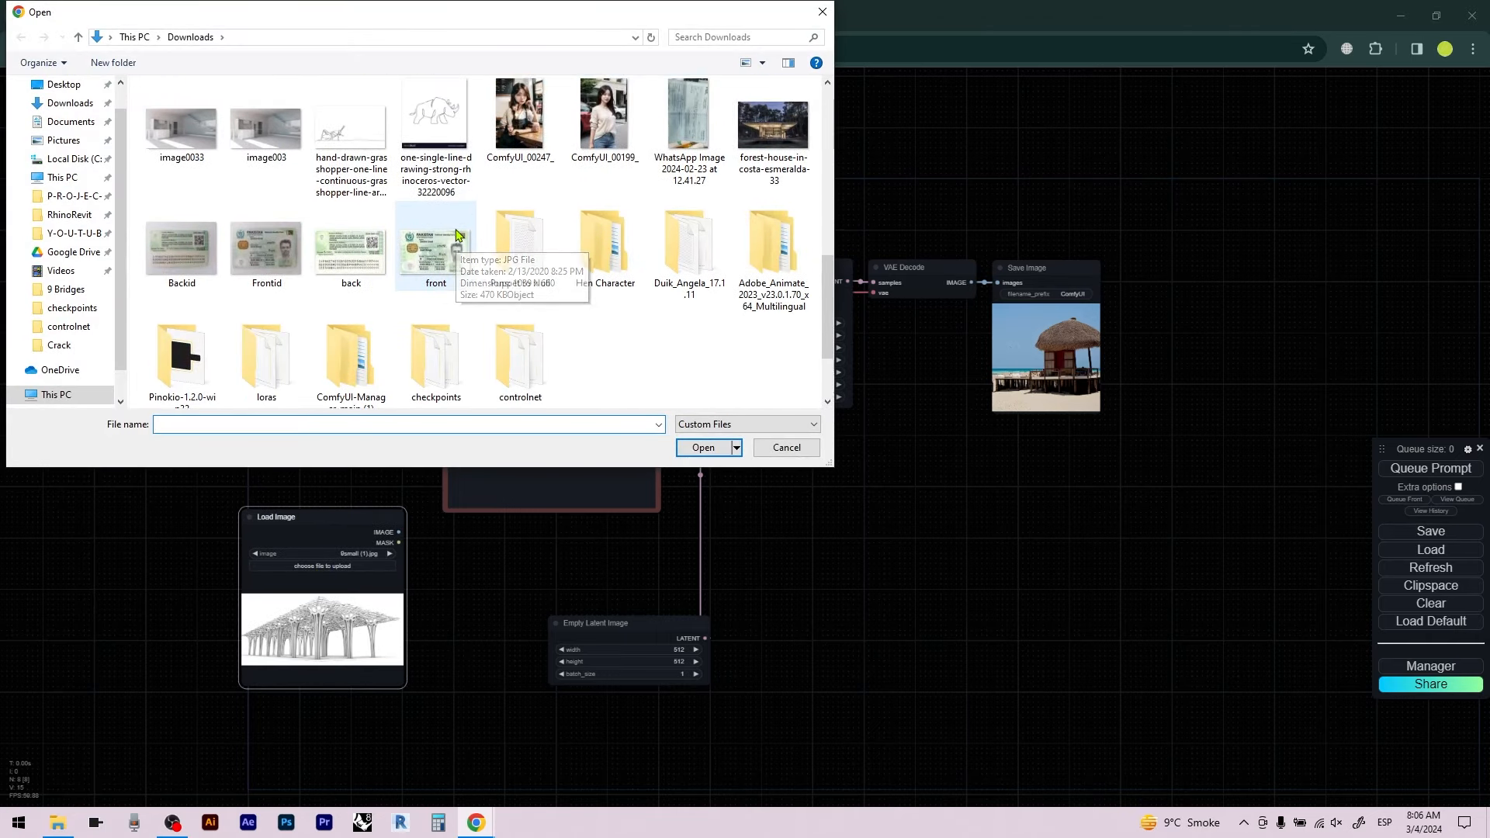
pyautogui.scroll(10, 456, 236)
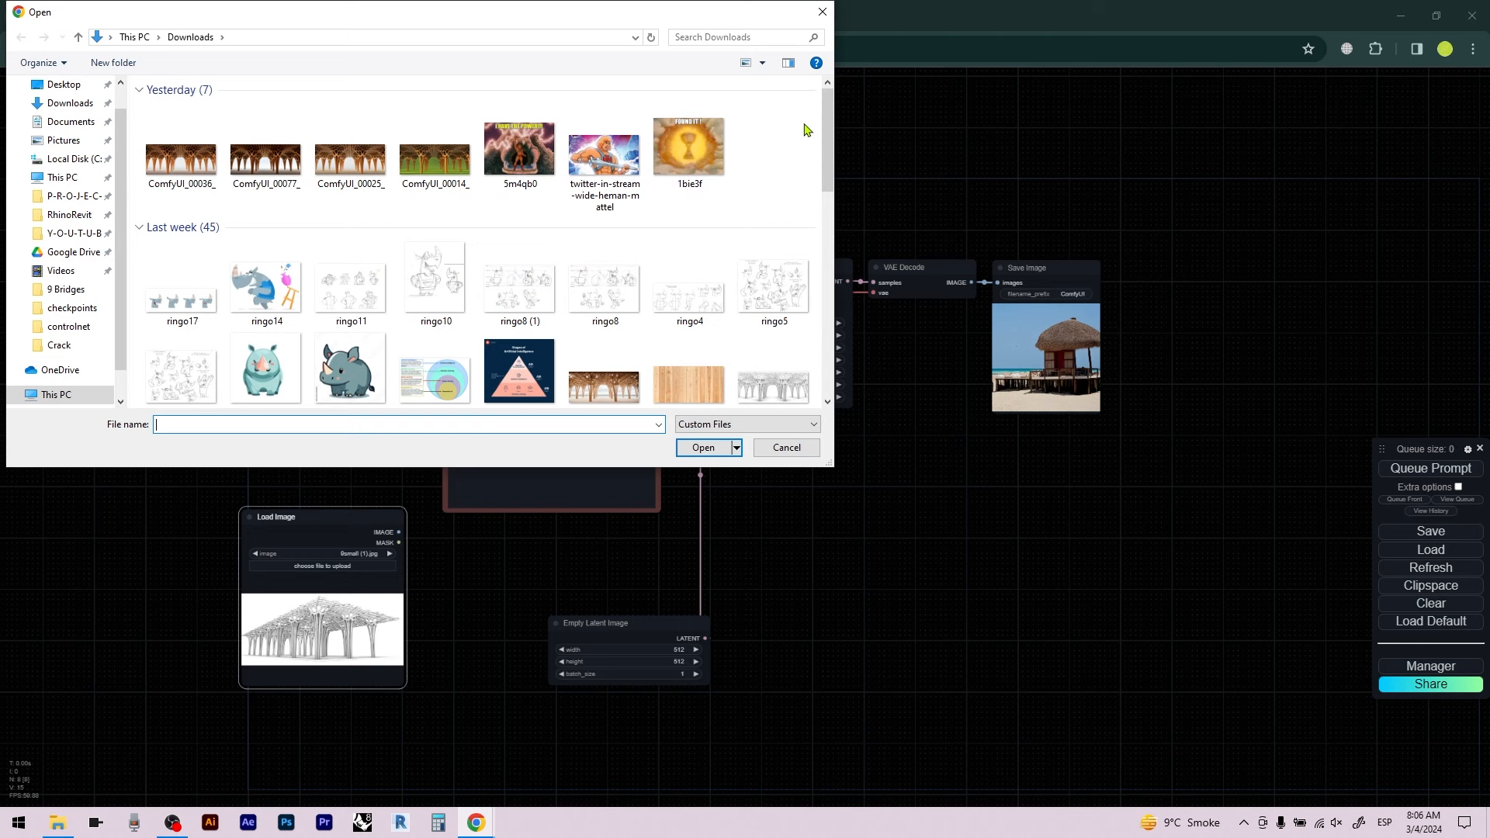
pyautogui.scroll(-3, 699, 132)
pyautogui.press('Escape')
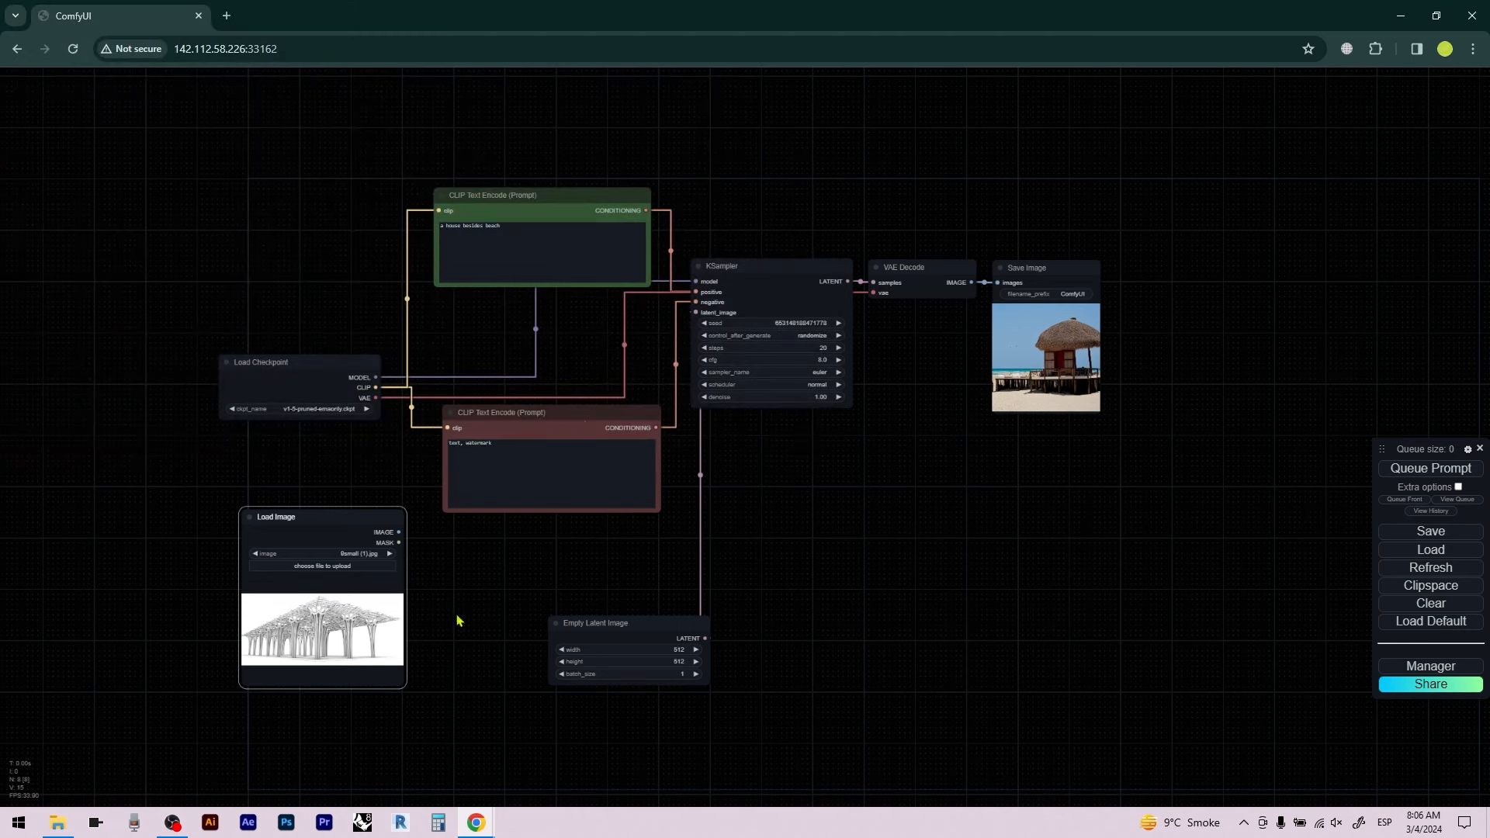
# Move Empty Latent Image aside, add a Get Image Size node in the gap, and feed it the loaded image
pyautogui.moveTo(593, 621); pyautogui.dragTo(830, 597)
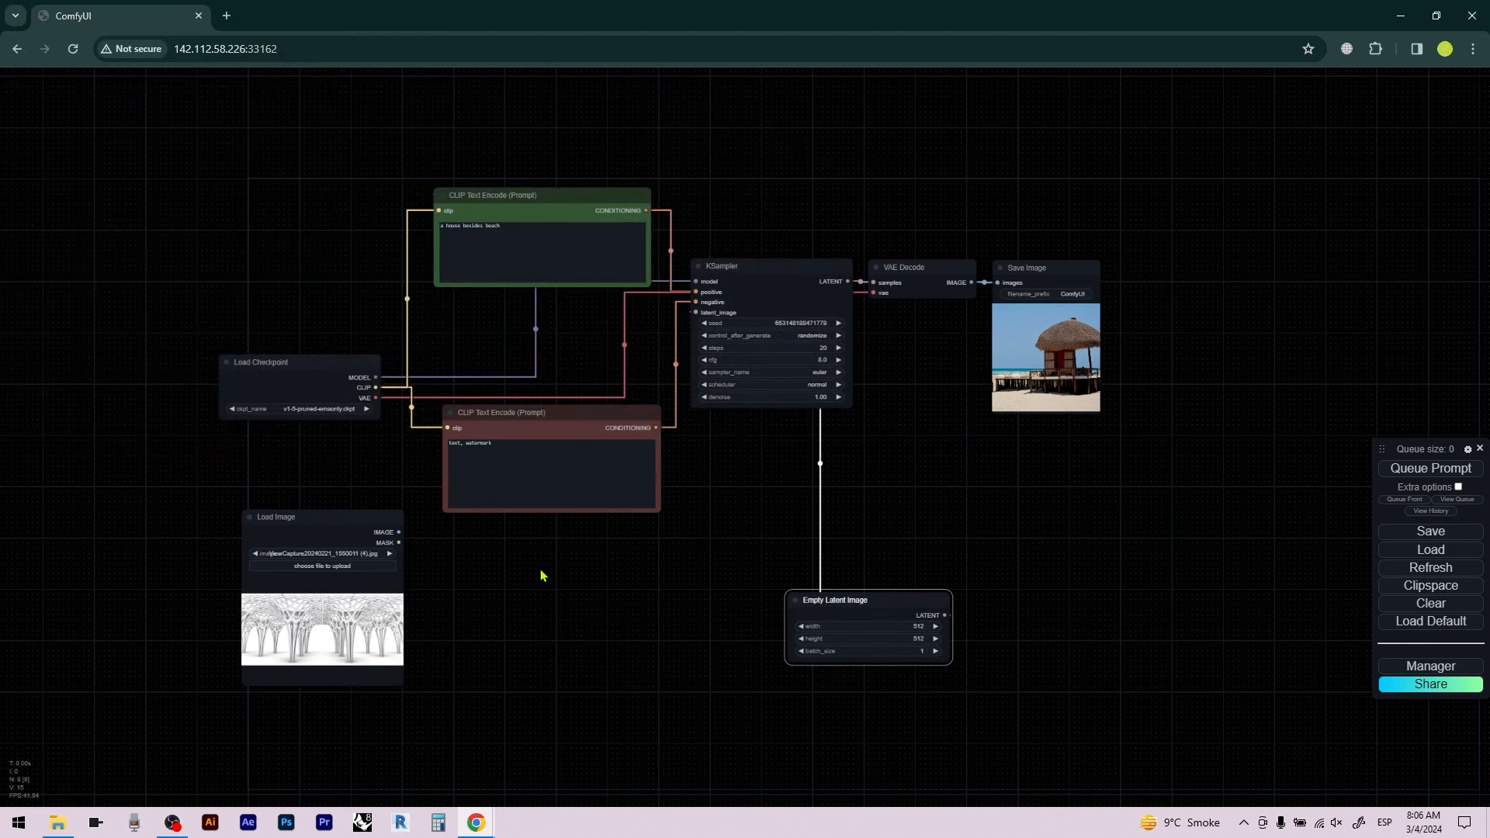
pyautogui.doubleClick(541, 575)
pyautogui.write('get')
pyautogui.click(548, 598)
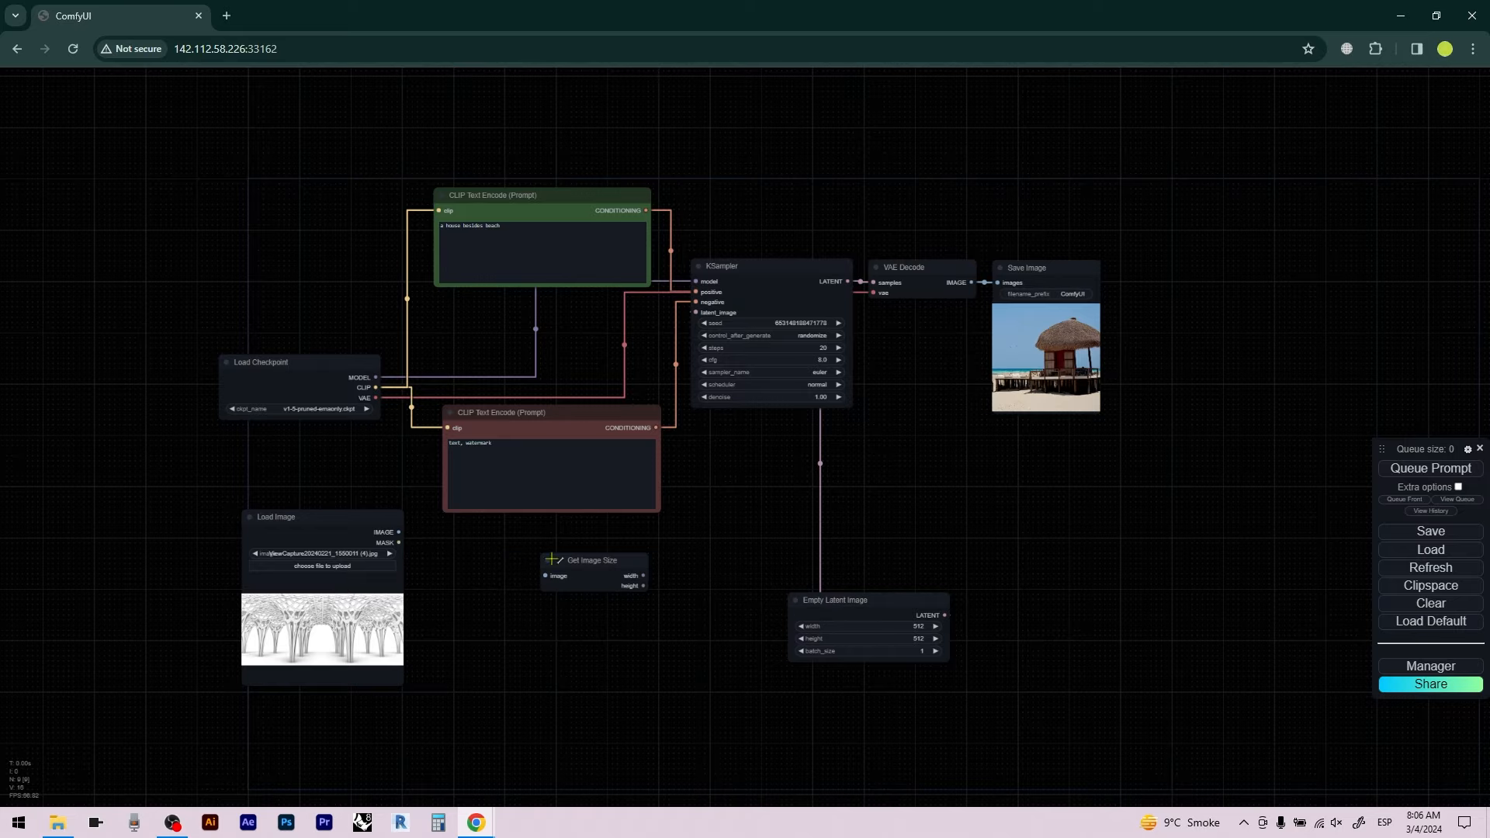
pyautogui.scroll(3, 399, 533)
pyautogui.moveTo(402, 532); pyautogui.dragTo(548, 582)
# Bring the Empty Latent Image node closer to Get Image Size and convert its width and height widgets to inputs
pyautogui.moveTo(956, 613); pyautogui.dragTo(789, 564)
pyautogui.rightClick(832, 578)
pyautogui.click(864, 735)
pyautogui.rightClick(840, 594)
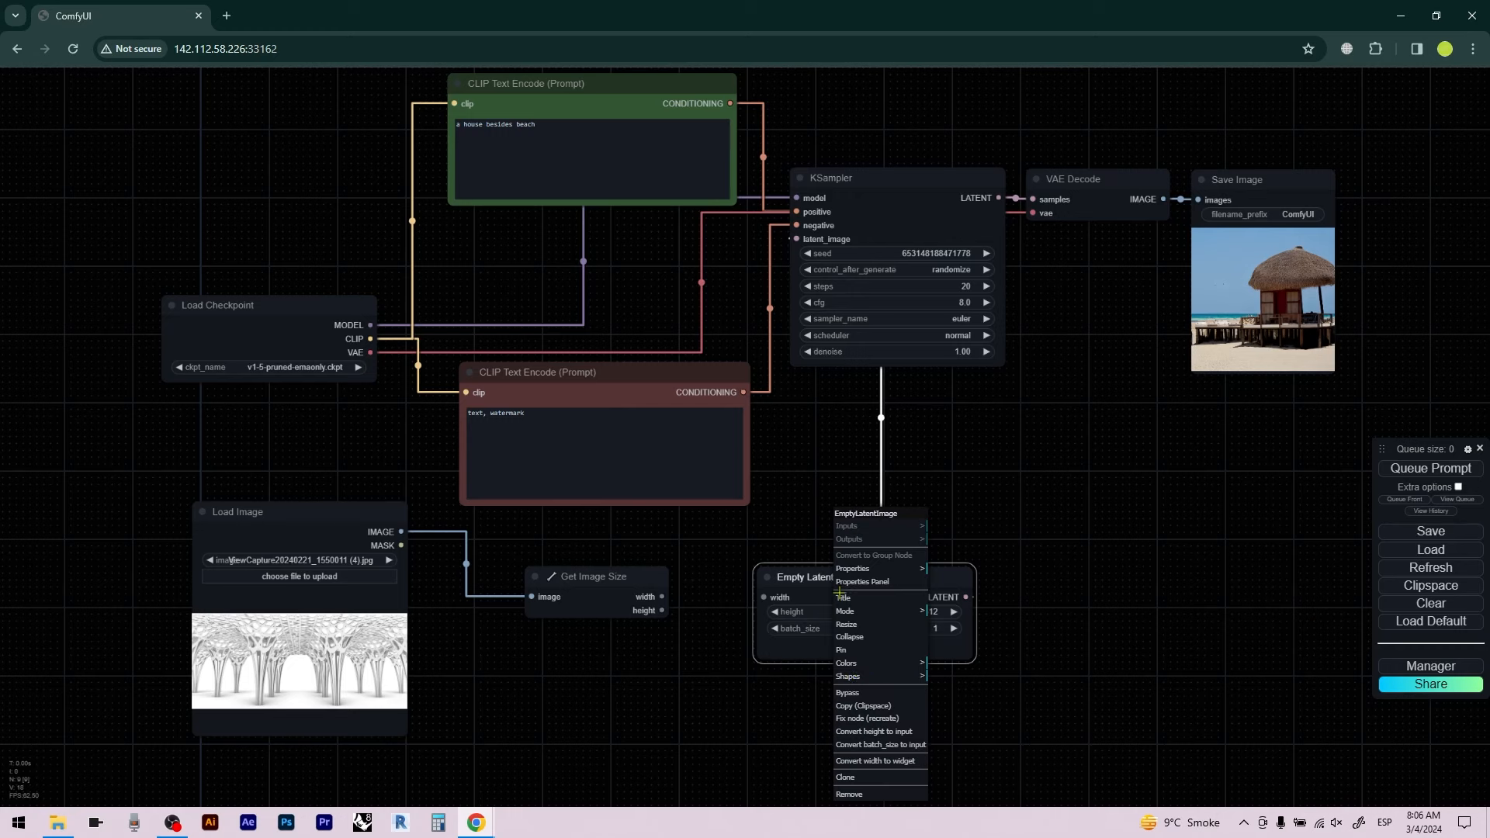
pyautogui.click(869, 731)
# Connect the width and height outputs of Get Image Size to the matching inputs of Empty Latent Image
pyautogui.scroll(2, 706, 634)
pyautogui.moveTo(648, 588); pyautogui.dragTo(770, 595)
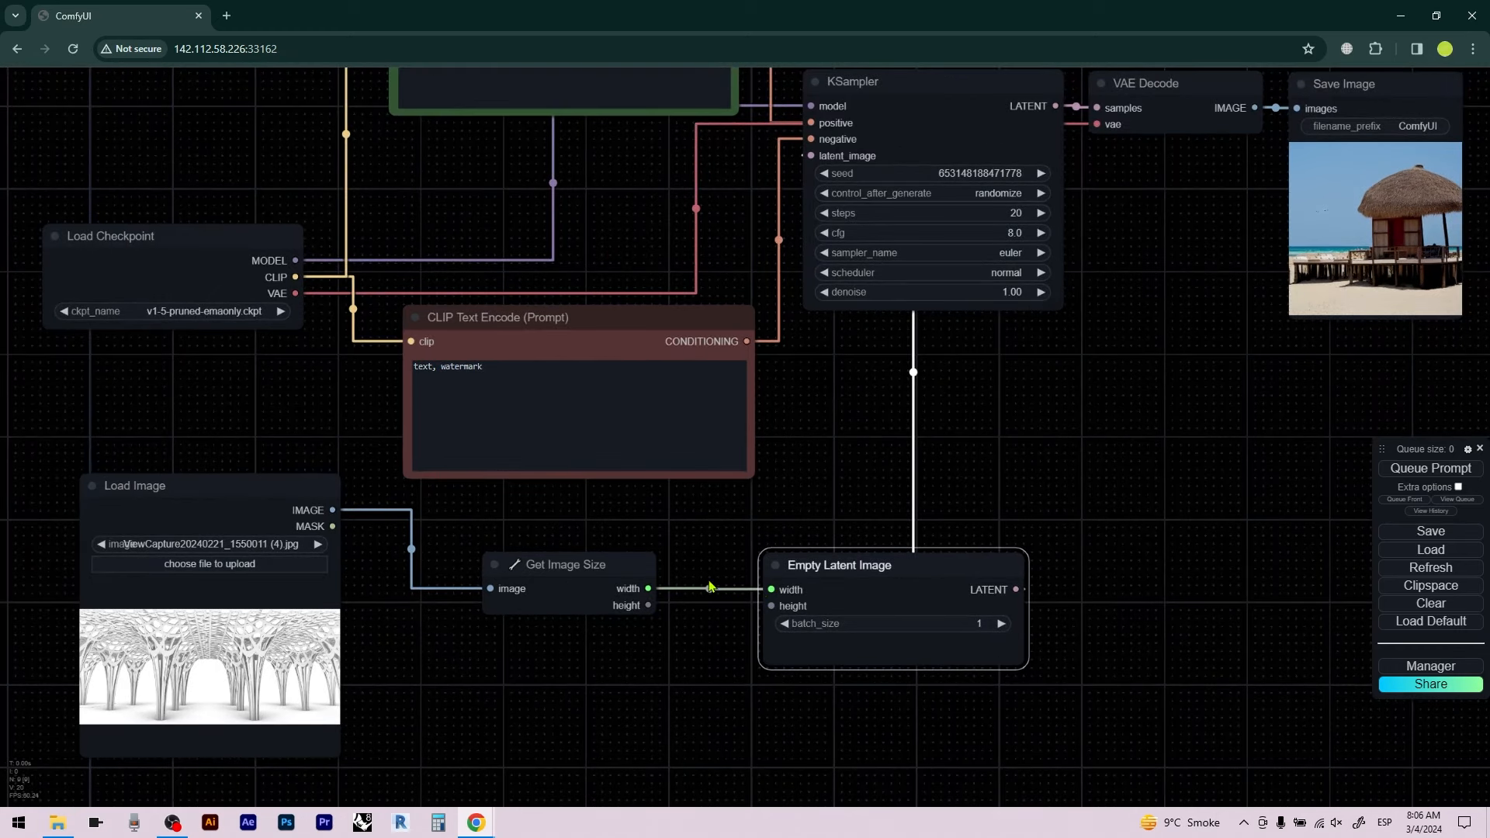
pyautogui.moveTo(651, 603); pyautogui.dragTo(772, 606)
pyautogui.scroll(-5, 769, 458)
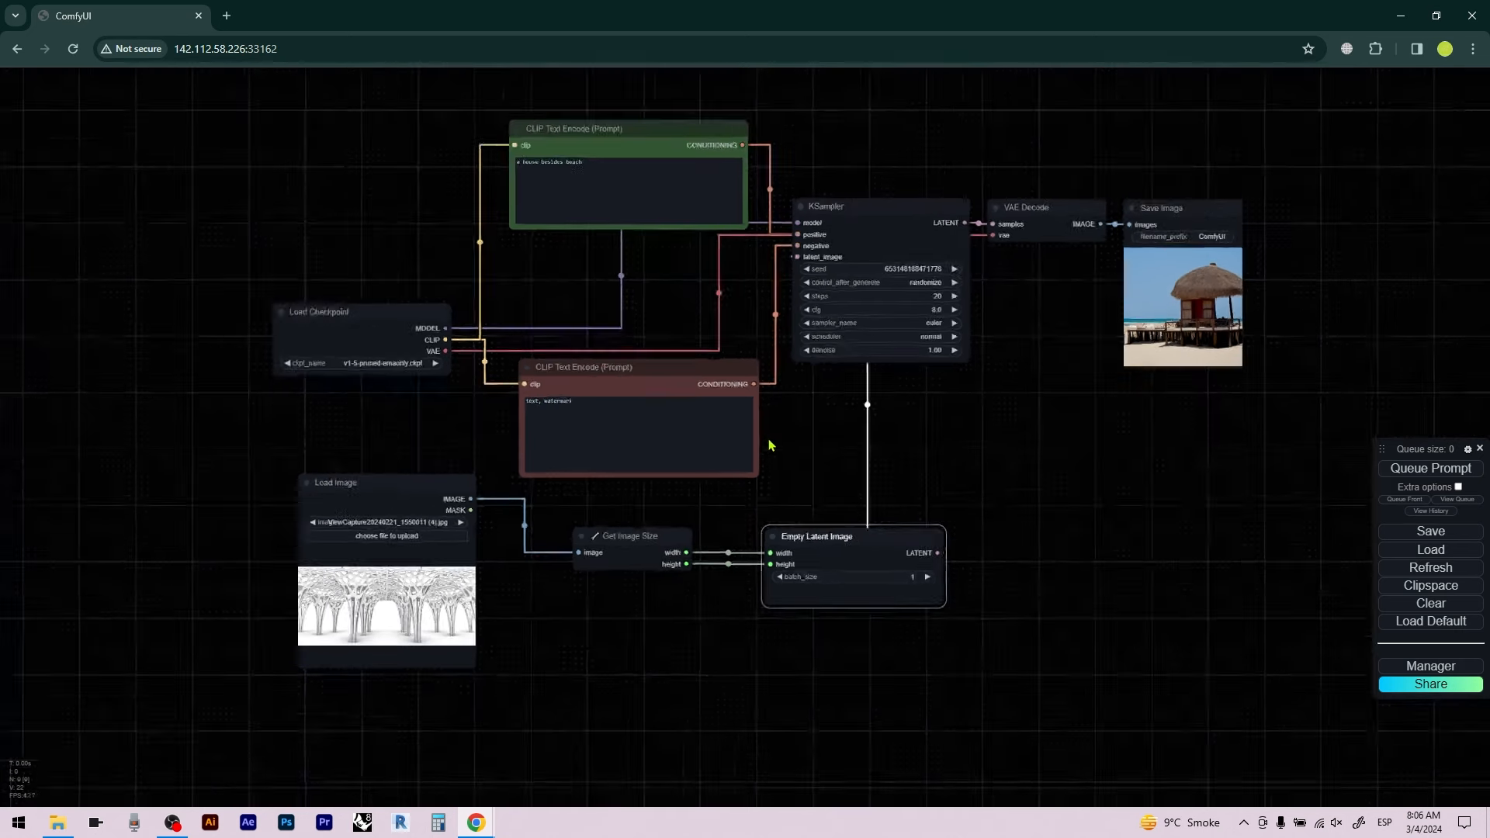
pyautogui.moveTo(710, 394); pyautogui.dragTo(709, 383)
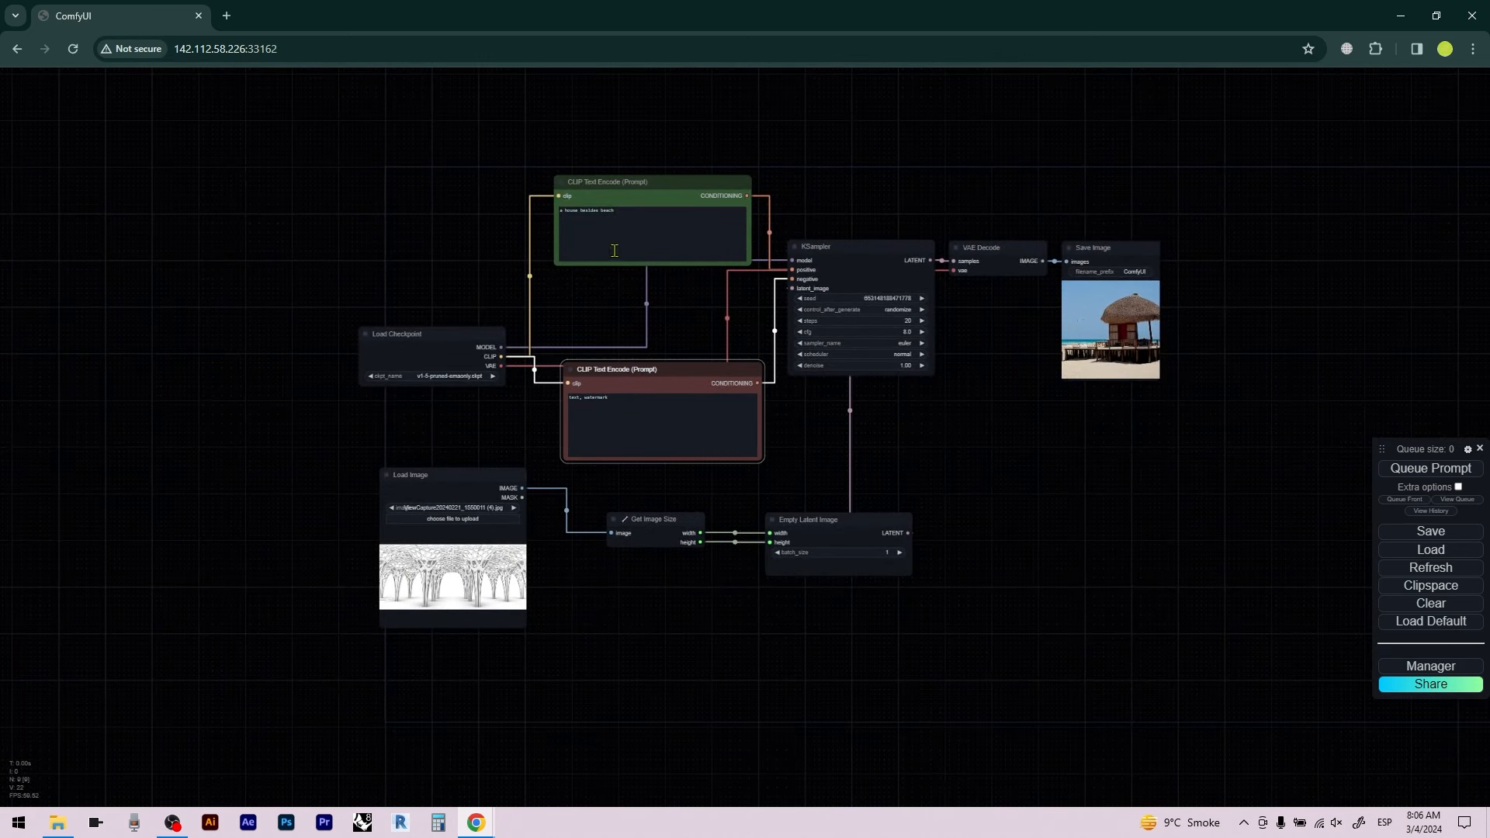
# Add a Load LoRA node above the Load Checkpoint node
pyautogui.scroll(2, 667, 199)
pyautogui.doubleClick(337, 220)
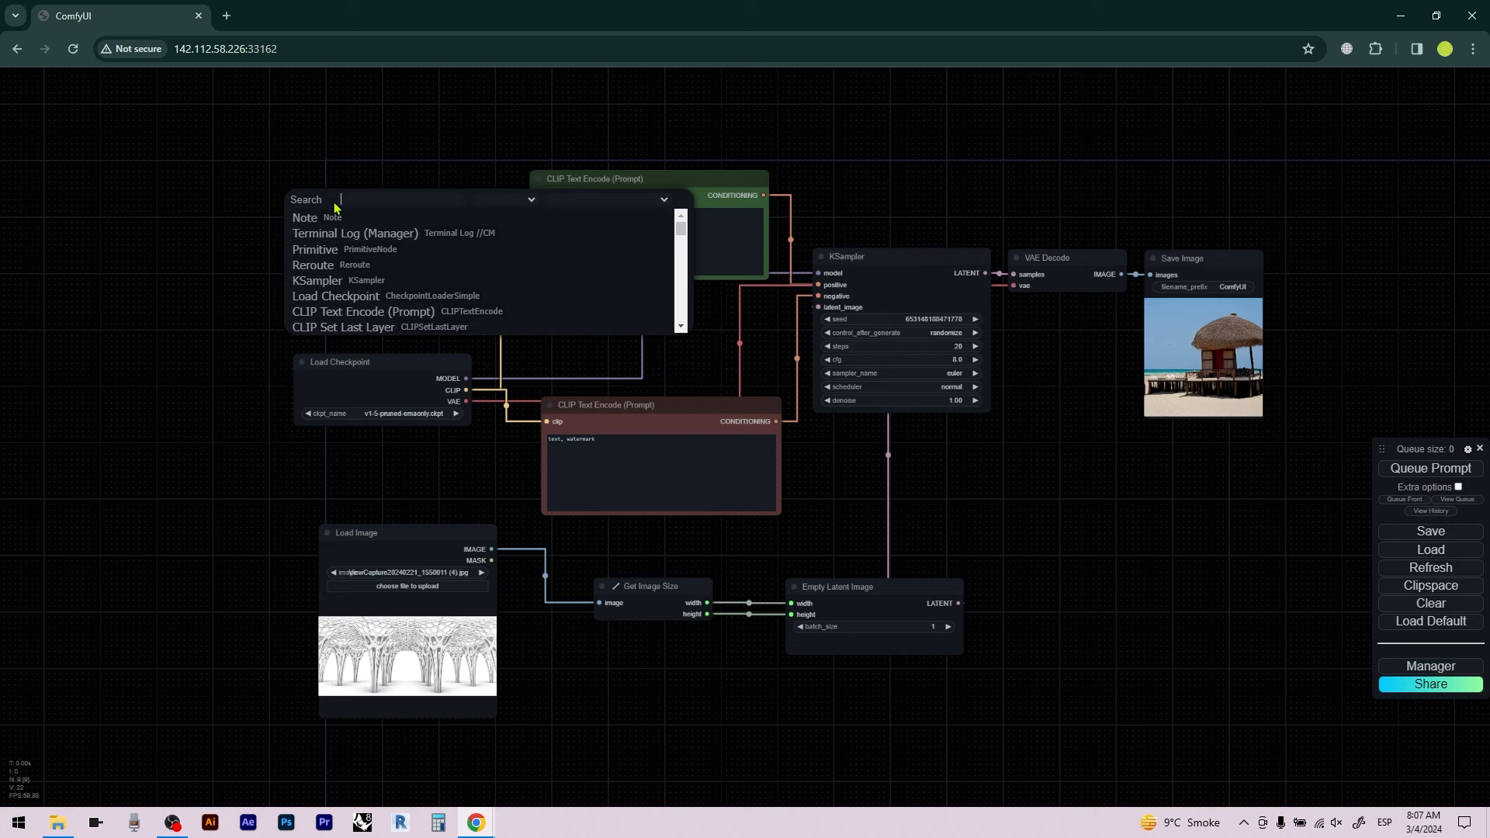
pyautogui.write('lora')
pyautogui.click(337, 220)
pyautogui.scroll(2, 406, 195)
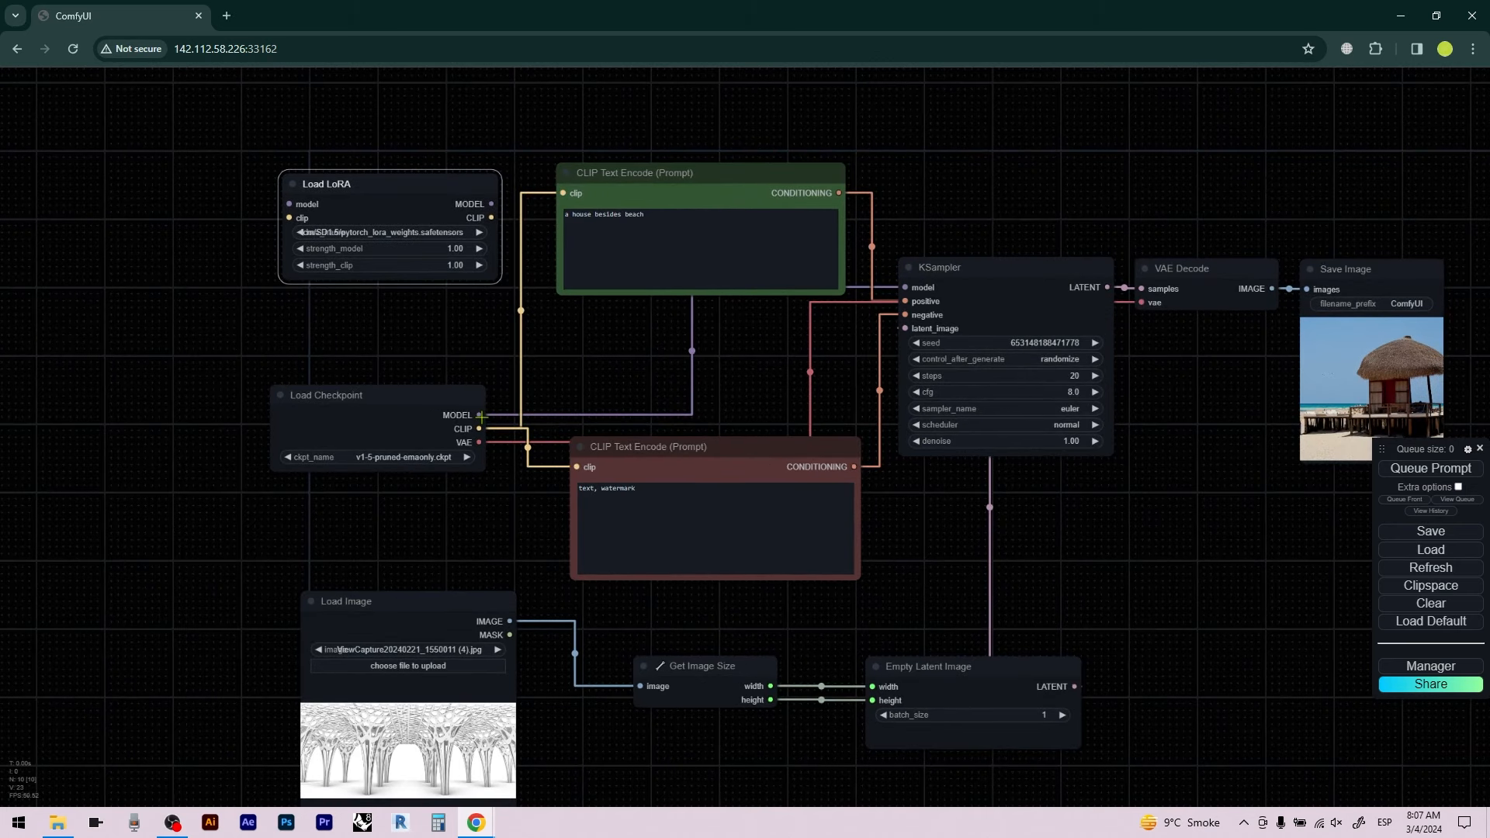
# Route the checkpoint's model and clip through Load LoRA to the KSampler and both prompt nodes
pyautogui.moveTo(481, 415); pyautogui.dragTo(289, 204)
pyautogui.moveTo(479, 428); pyautogui.dragTo(289, 218)
pyautogui.moveTo(492, 204); pyautogui.dragTo(905, 288)
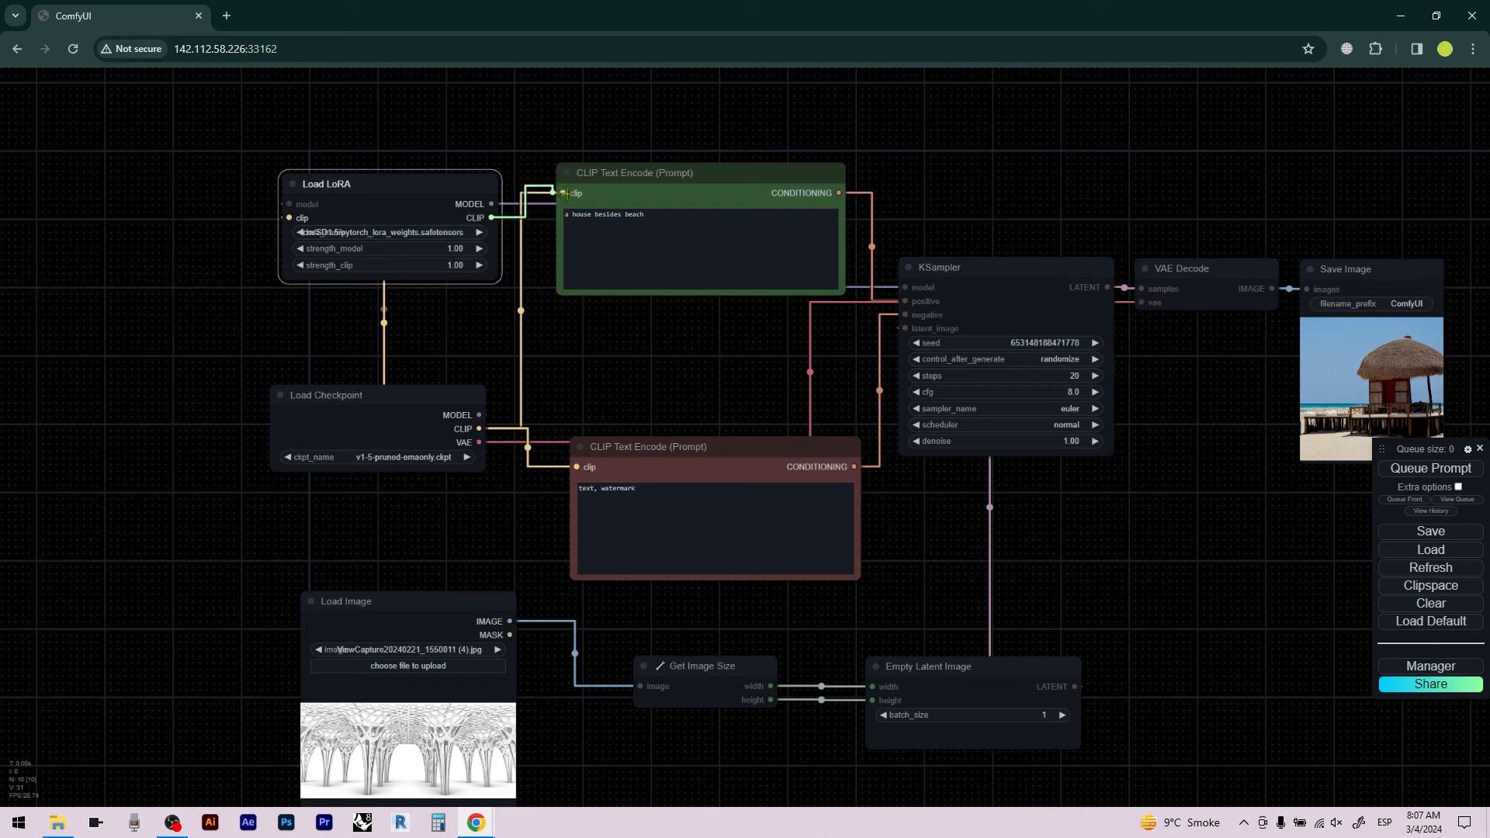
pyautogui.moveTo(491, 217); pyautogui.dragTo(576, 470)
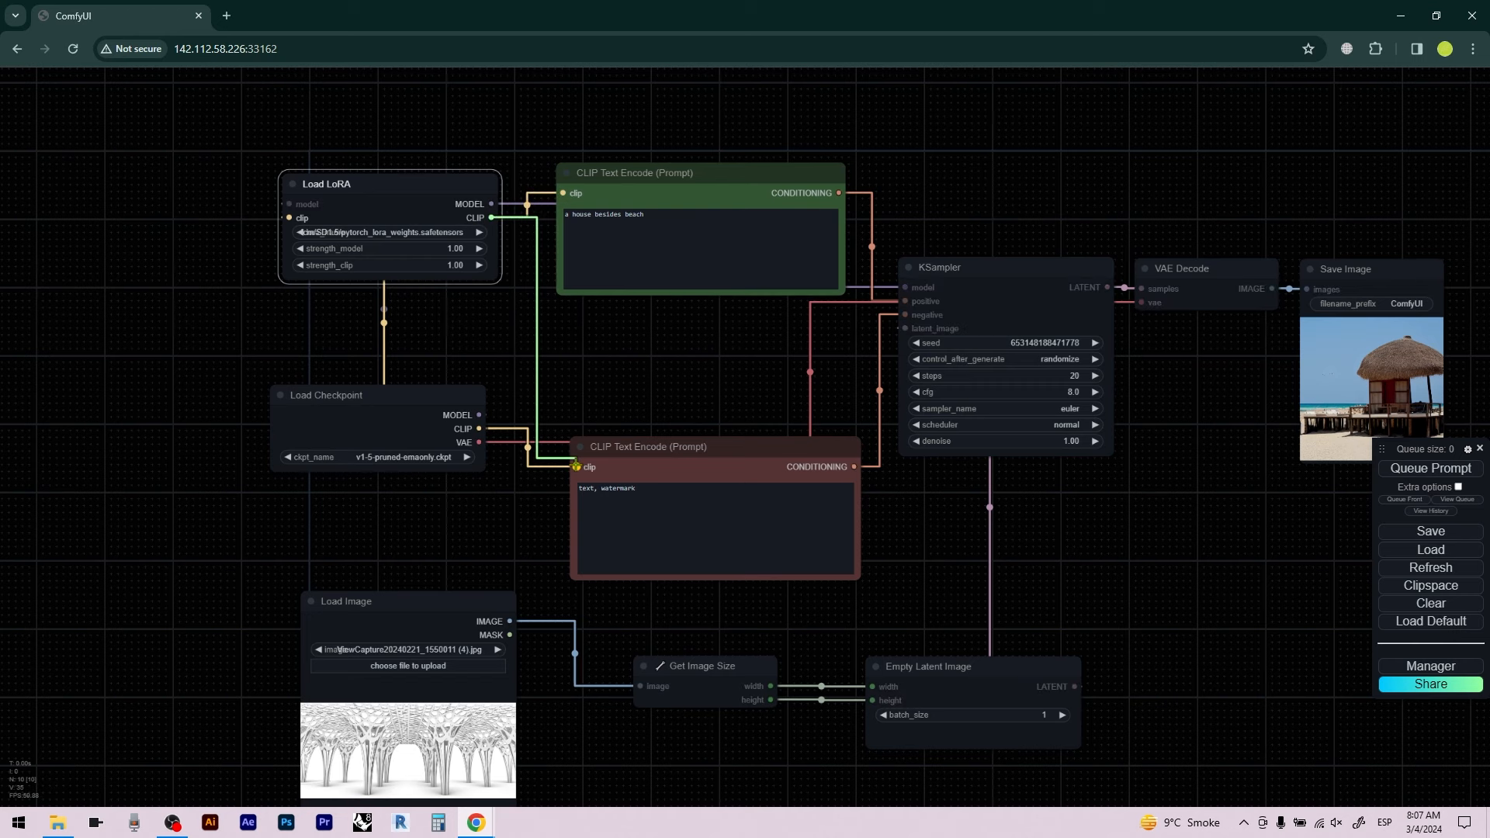
# Queue a generation with the current prompt and align the negative prompt node beneath the positive one
pyautogui.scroll(-2, 597, 382)
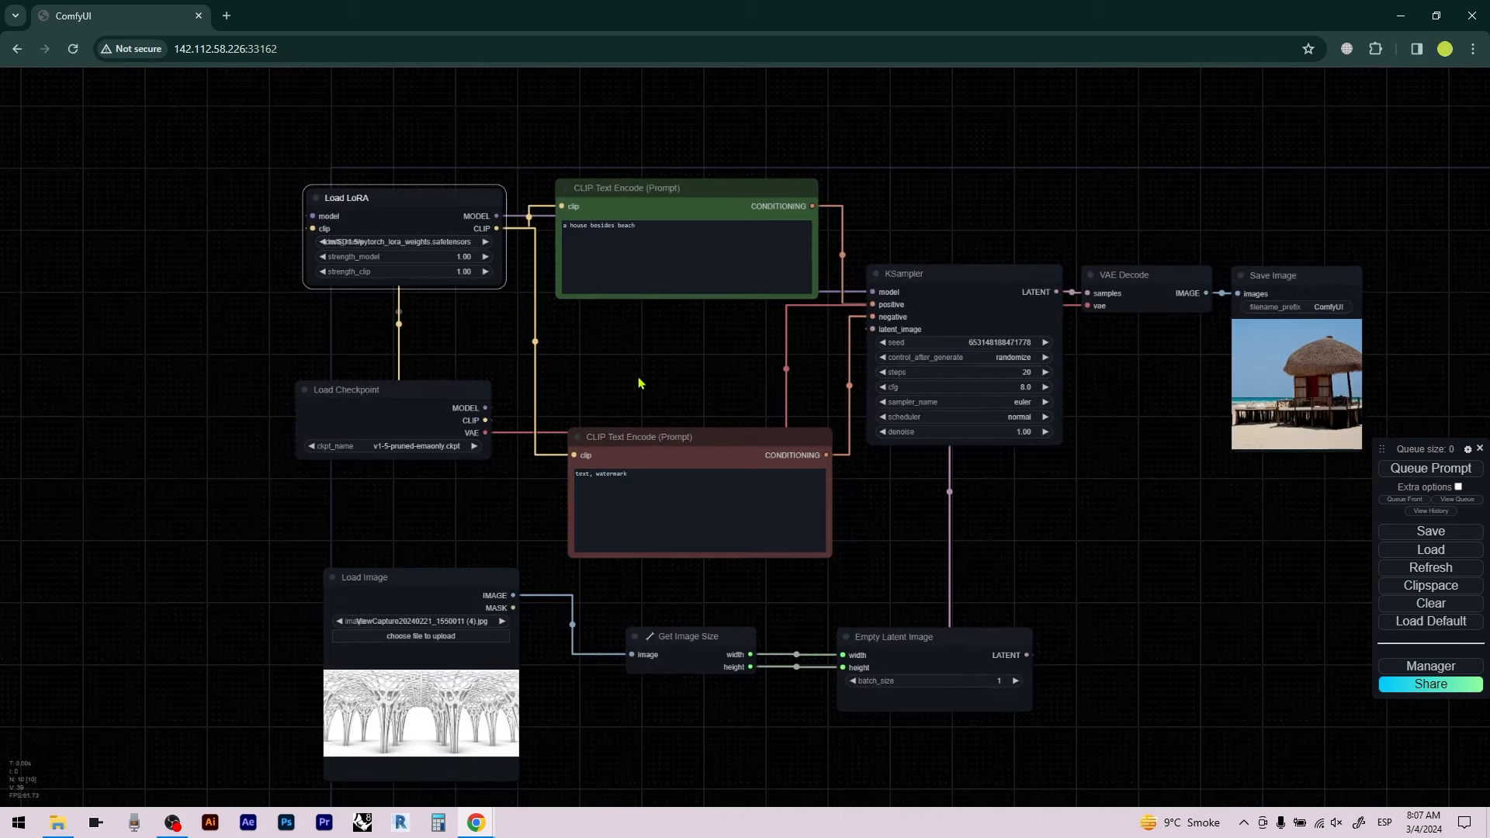
pyautogui.hotkey('ctrl', 'Return')
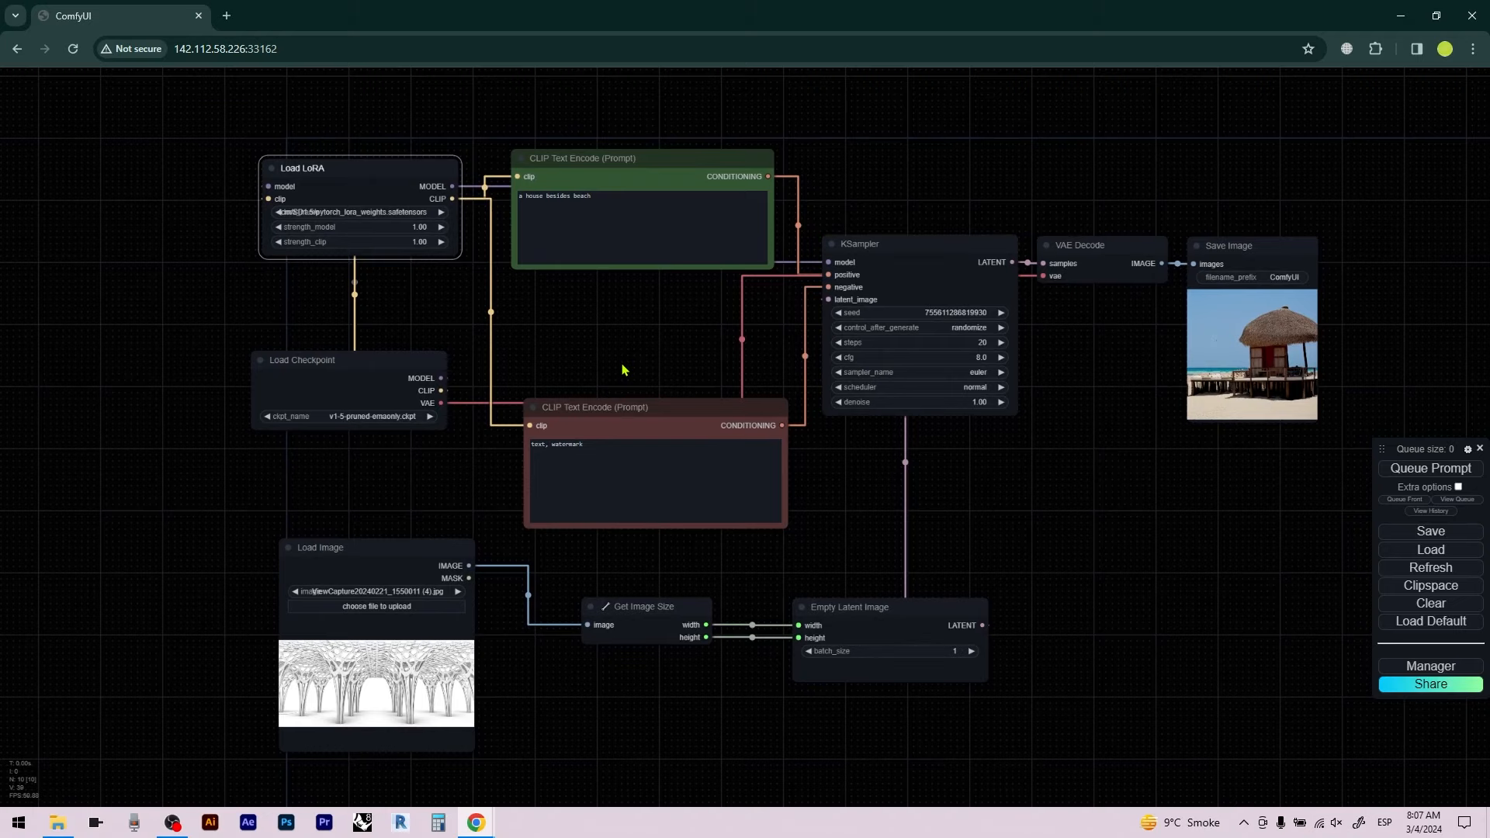
pyautogui.moveTo(628, 407); pyautogui.dragTo(617, 404)
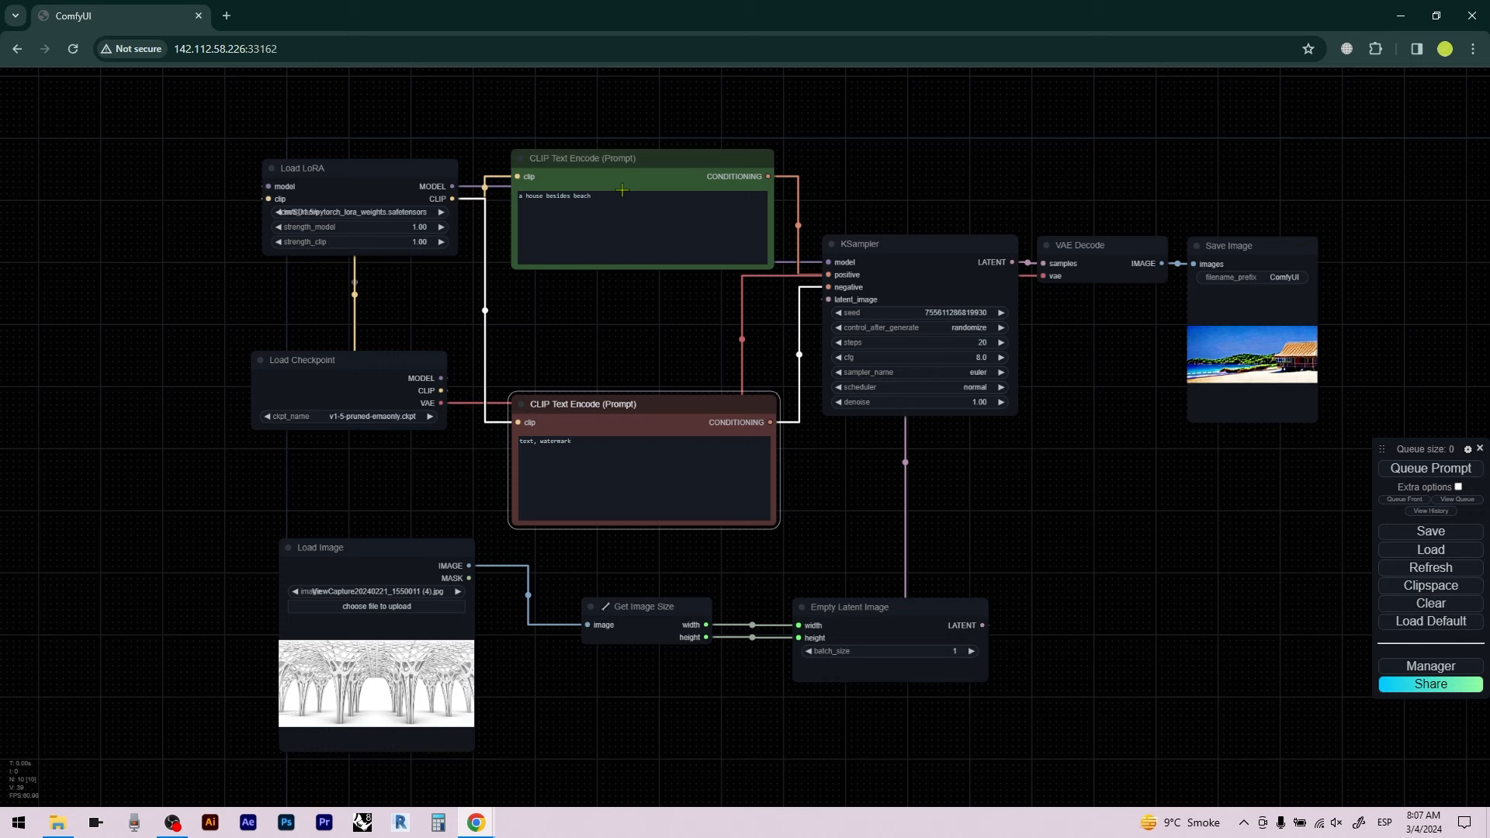
# Replace the positive prompt with "wooden structure", queue a generation and inspect the image in the Save Image node
pyautogui.click(589, 195)
pyautogui.hotkey('ctrl', 'a')
pyautogui.write('woo')
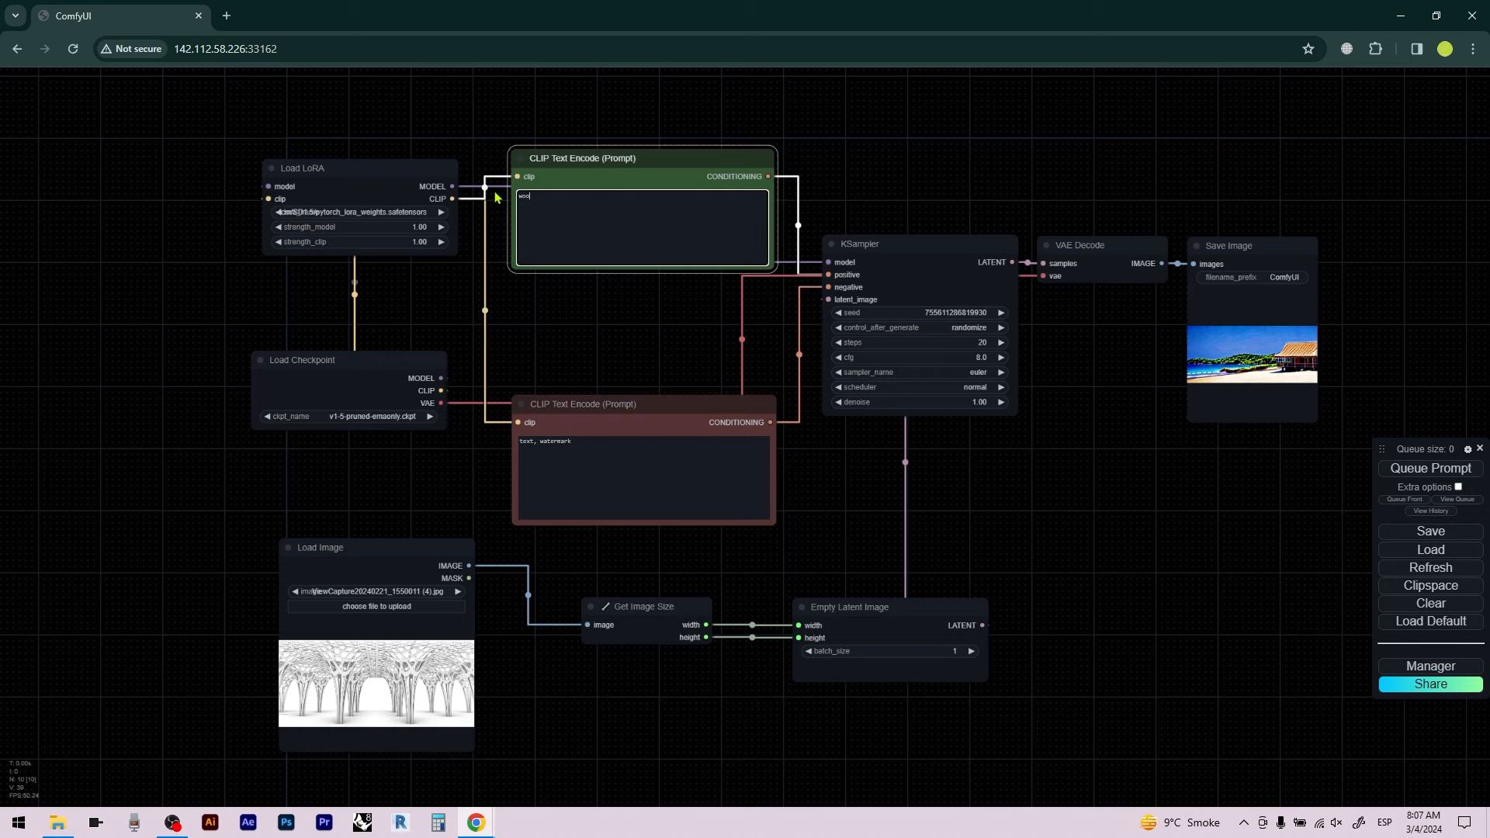
pyautogui.write('den structure')
pyautogui.hotkey('ctrl', 'Return')
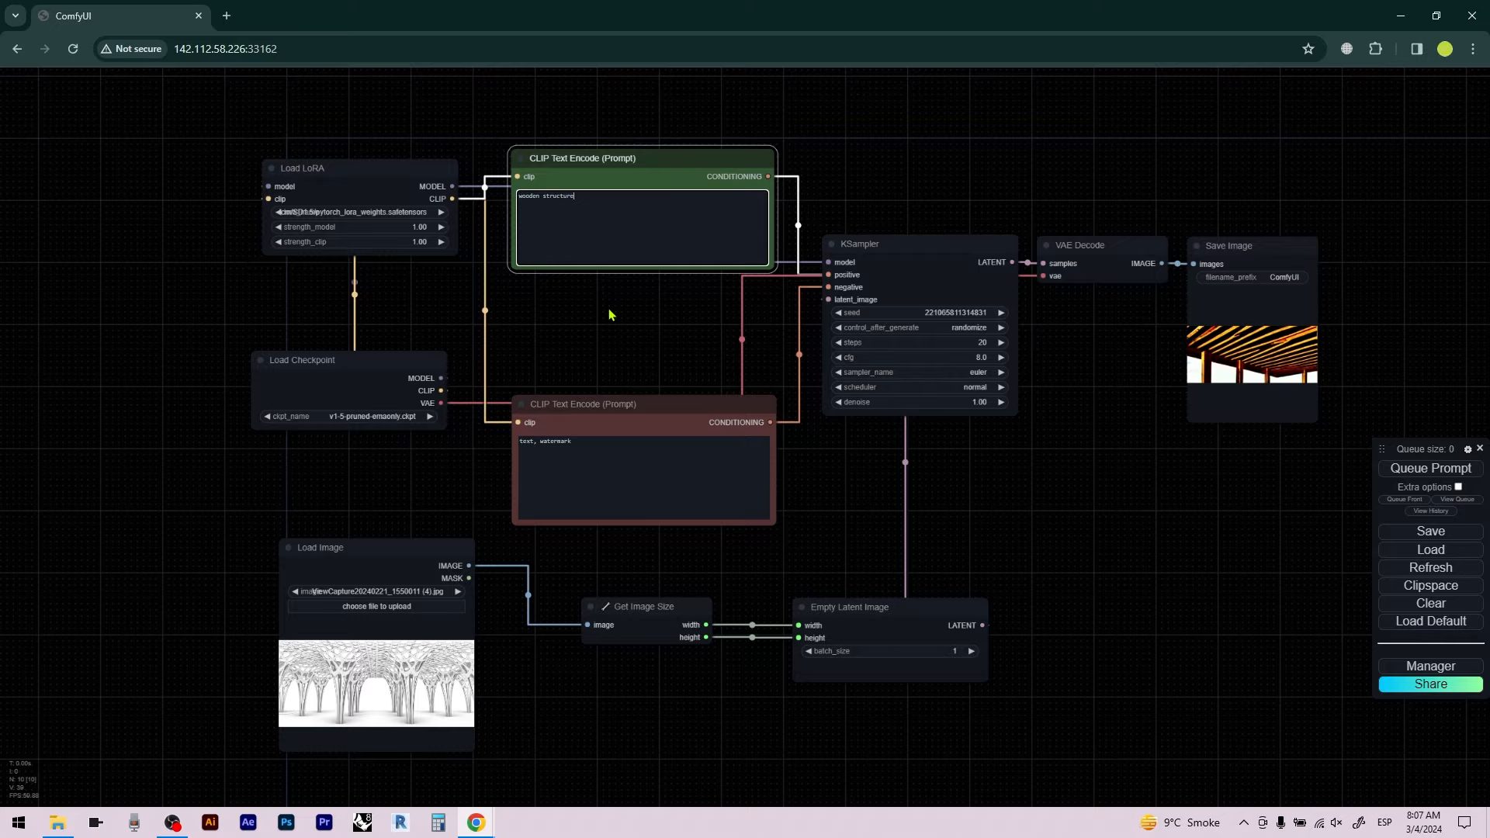
pyautogui.scroll(11, 1313, 411)
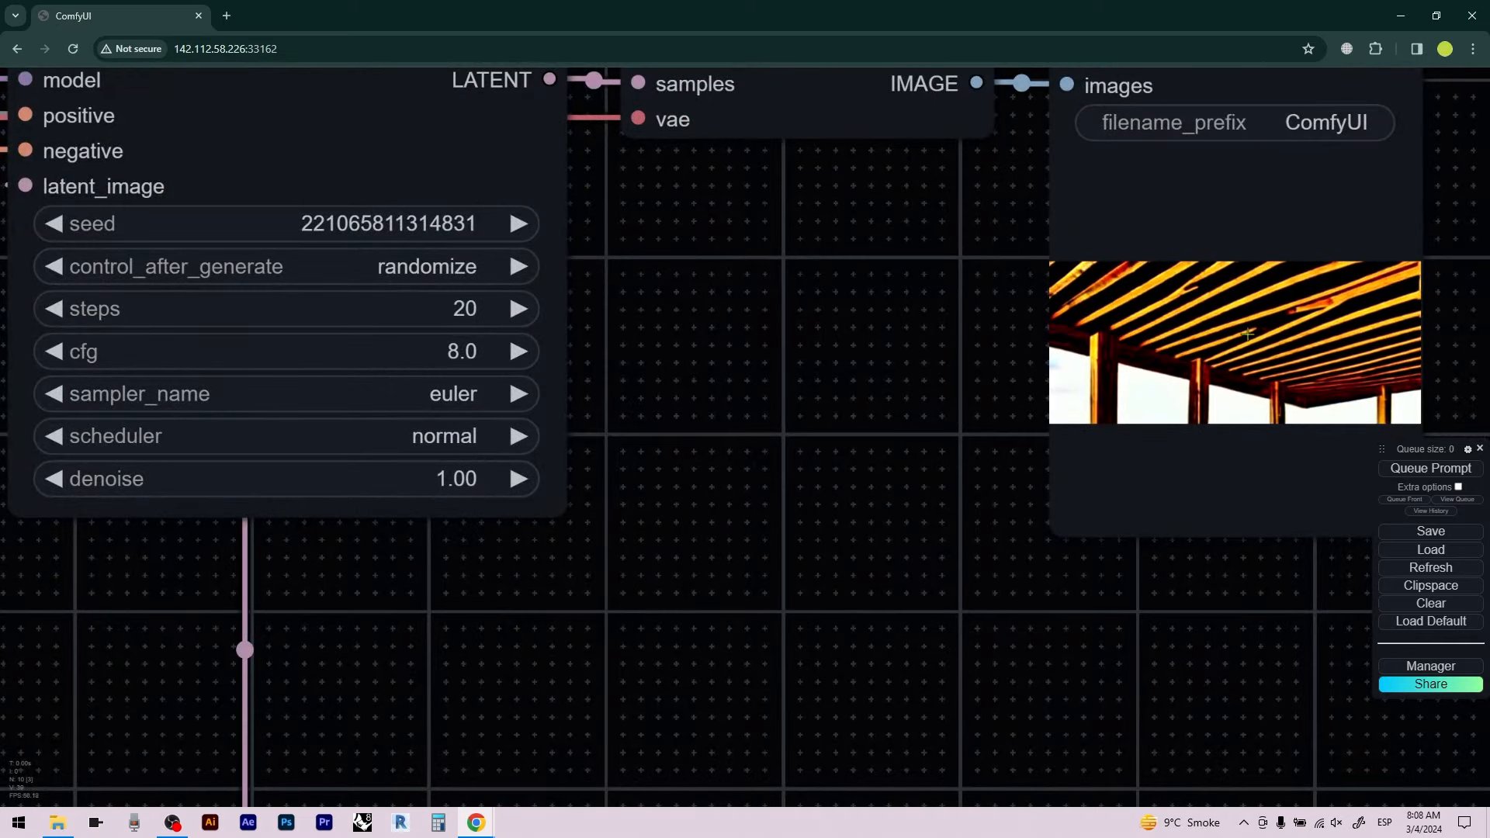
pyautogui.scroll(-8, 1245, 333)
pyautogui.scroll(-6, 1205, 333)
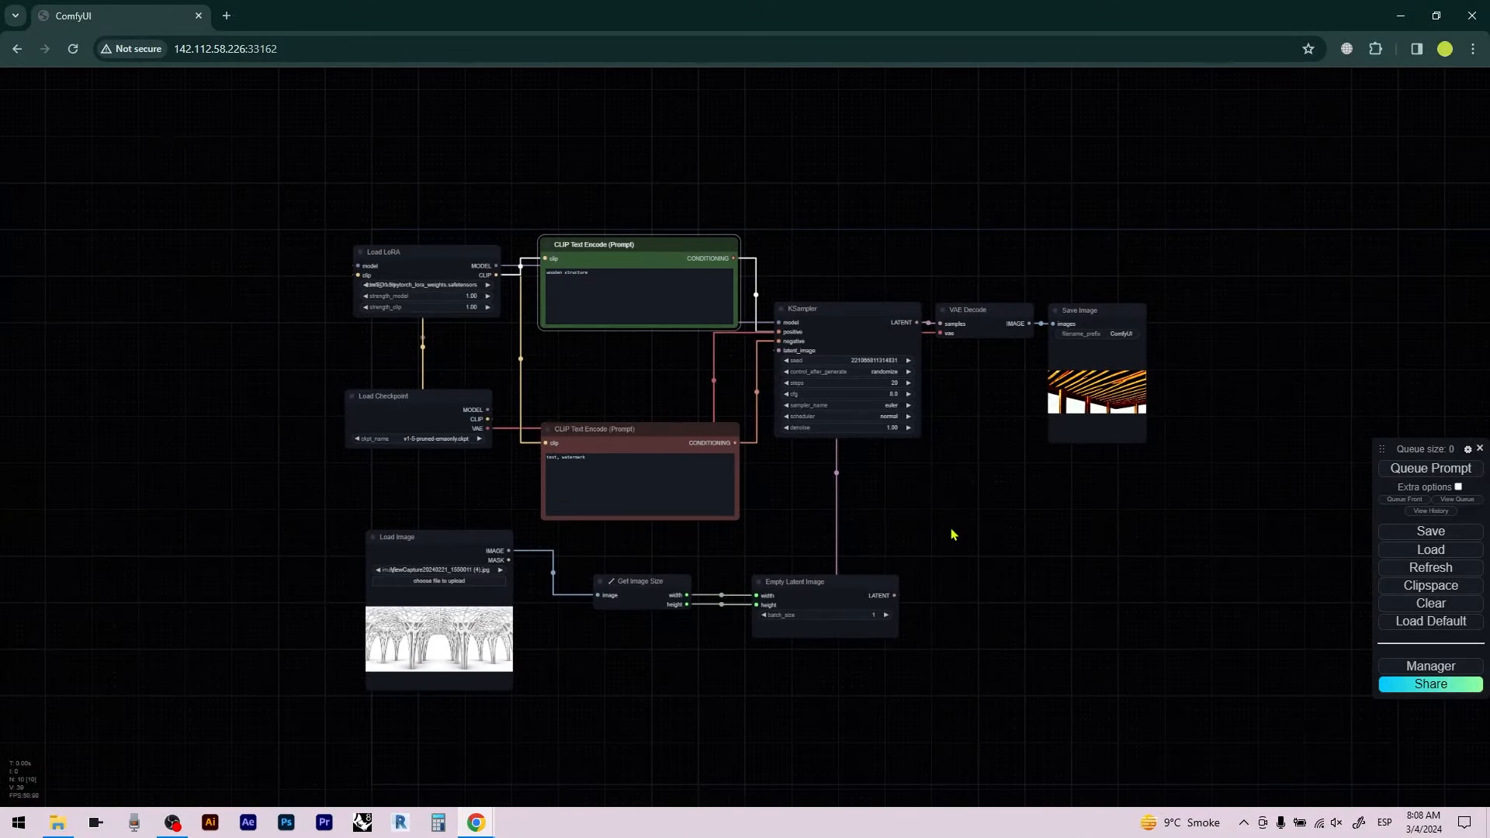
# Add a group and enlarge it to enclose all the workflow's nodes
pyautogui.rightClick(221, 168)
pyautogui.click(233, 174)
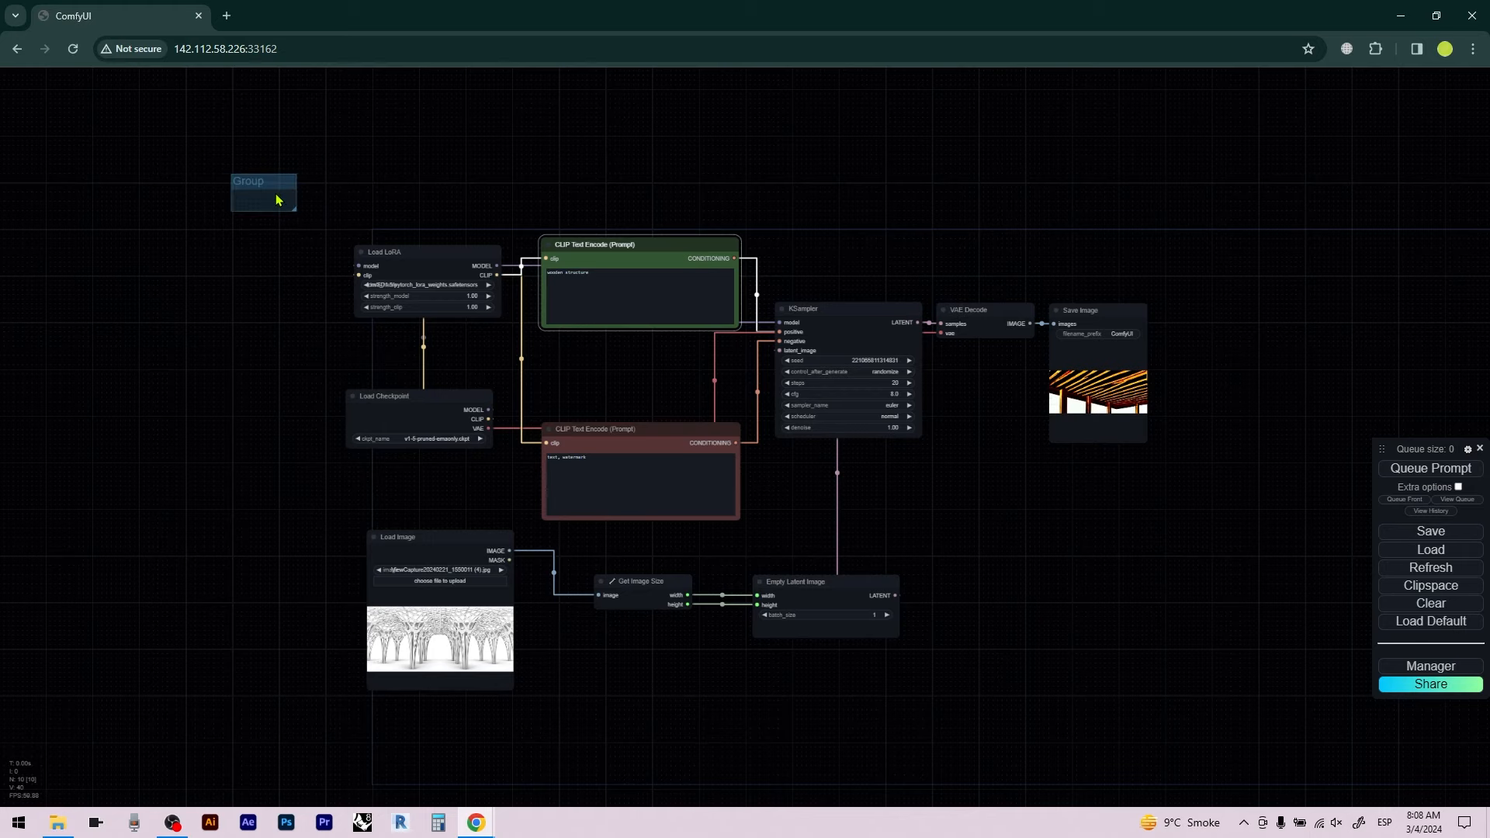
pyautogui.moveTo(277, 199); pyautogui.dragTo(1264, 725)
pyautogui.scroll(-4, 973, 458)
pyautogui.scroll(3, 1059, 612)
pyautogui.rightClick(1051, 593)
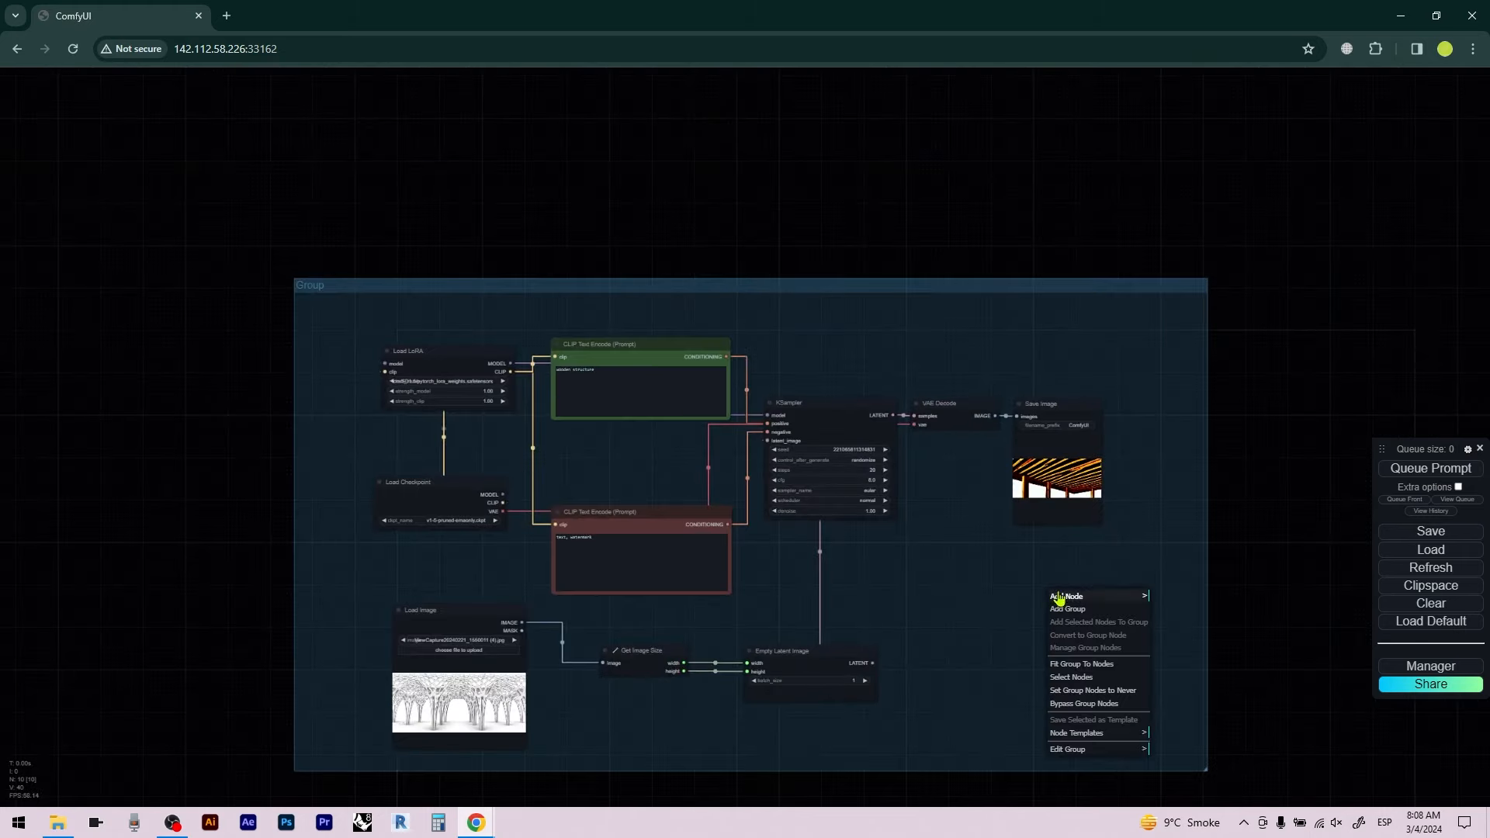
# Run the Try fix repair on ComfyUI's ControlNet Auxiliary Preprocessors in the Manager's custom node list
pyautogui.click(1442, 662)
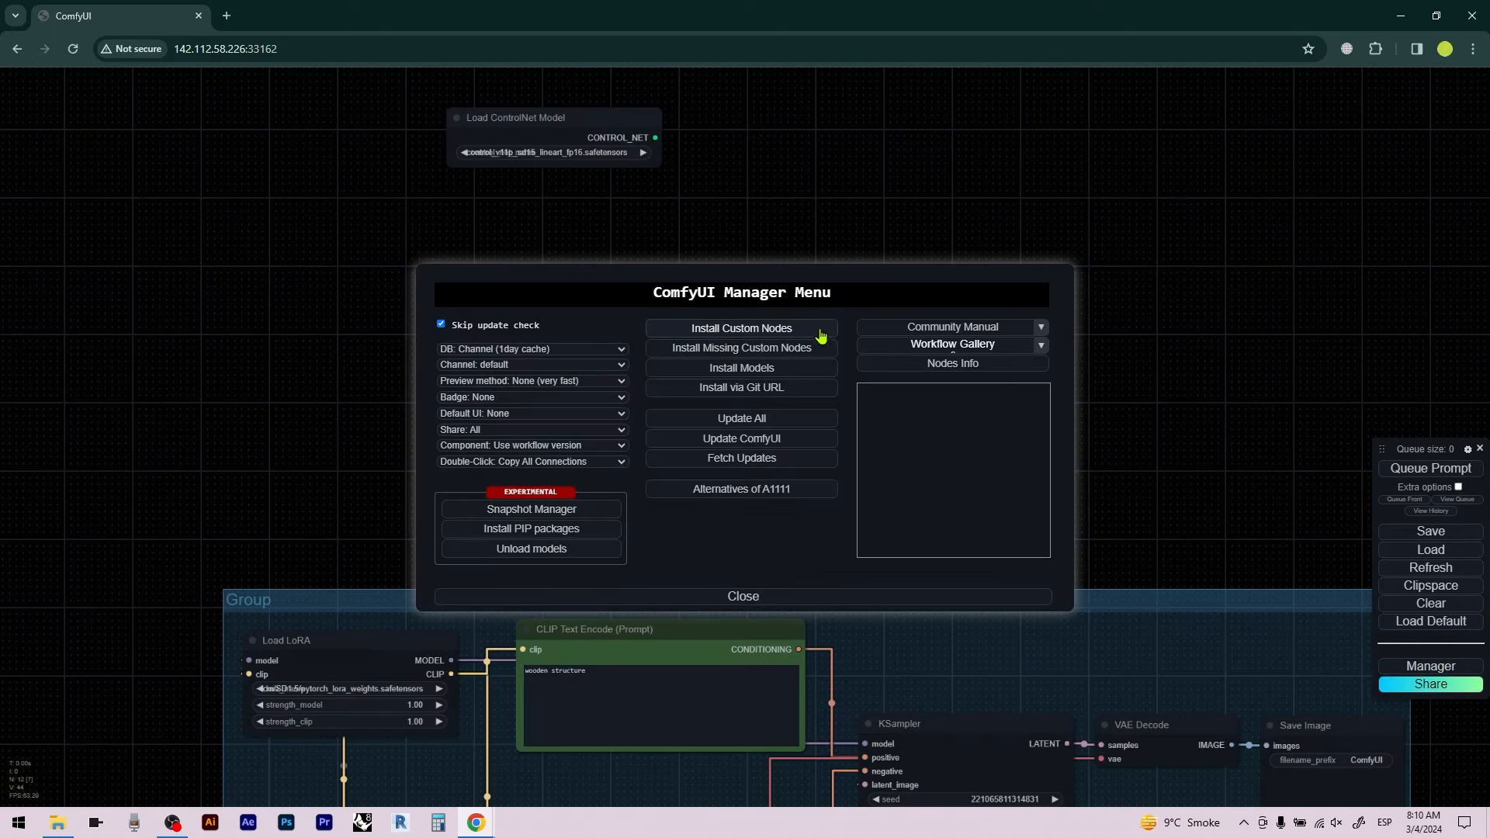
pyautogui.click(710, 330)
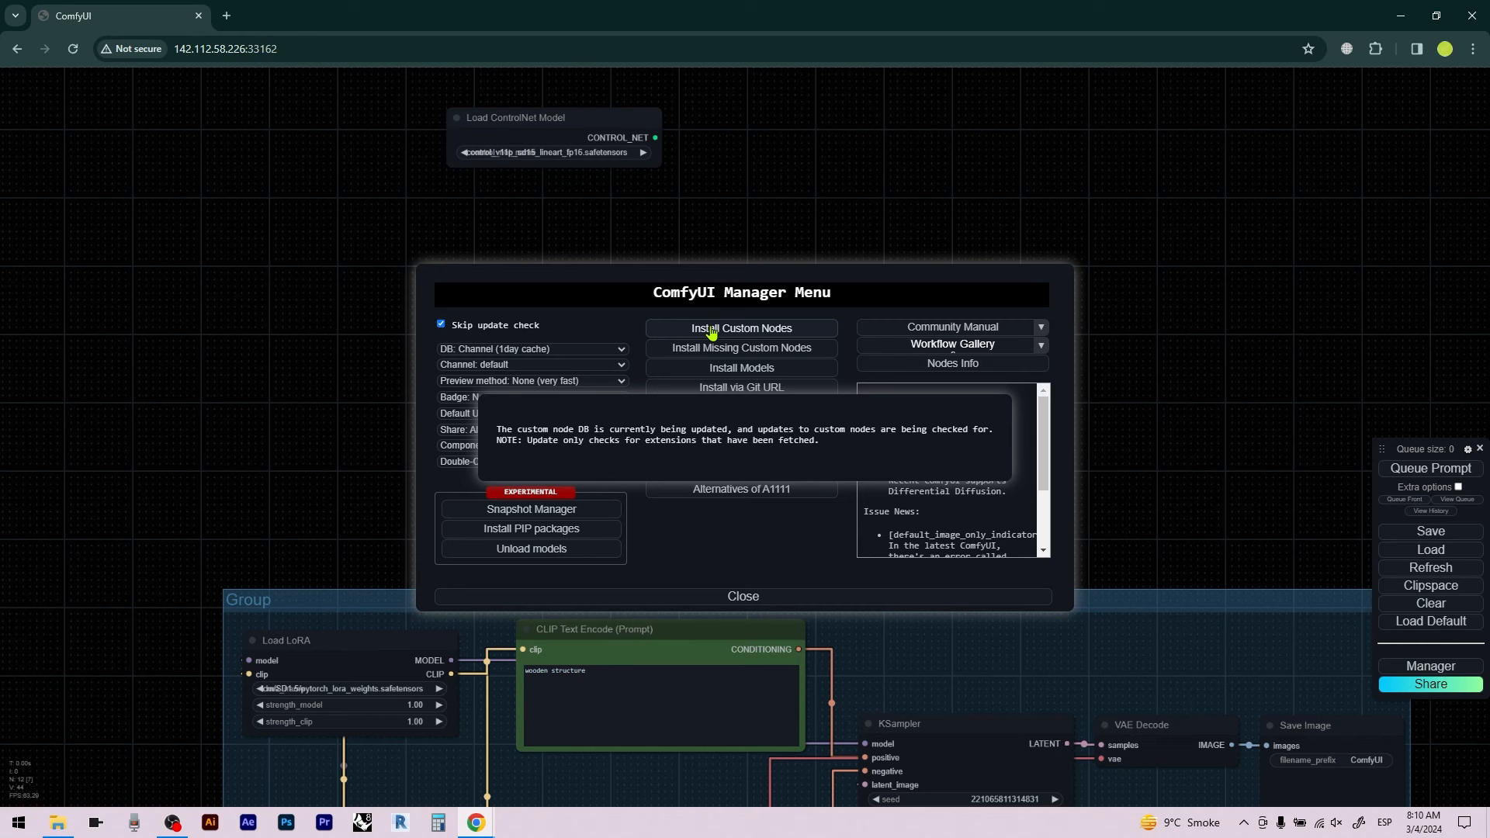
pyautogui.scroll(-2, 717, 458)
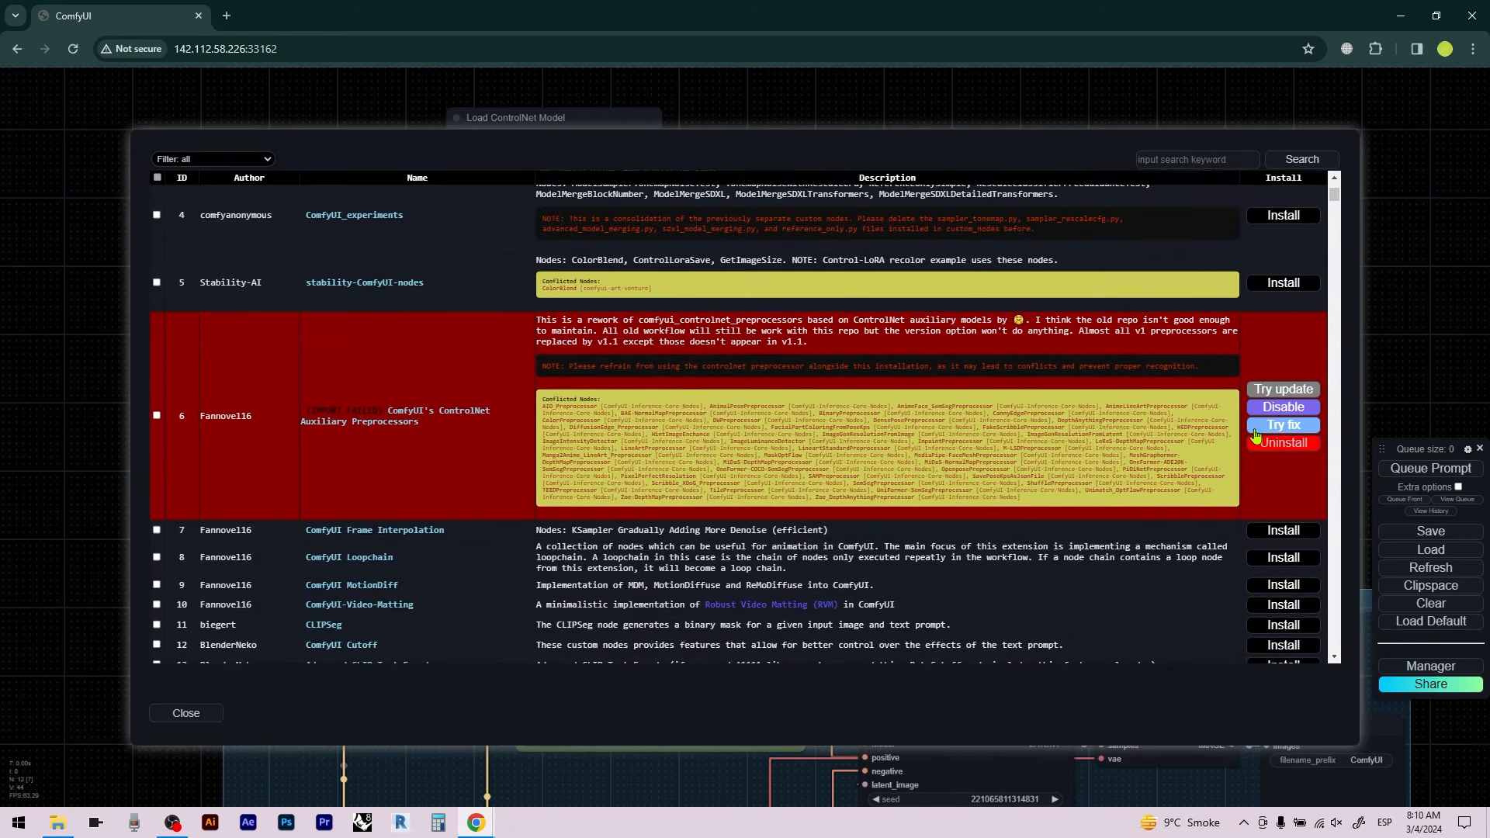
pyautogui.click(1284, 425)
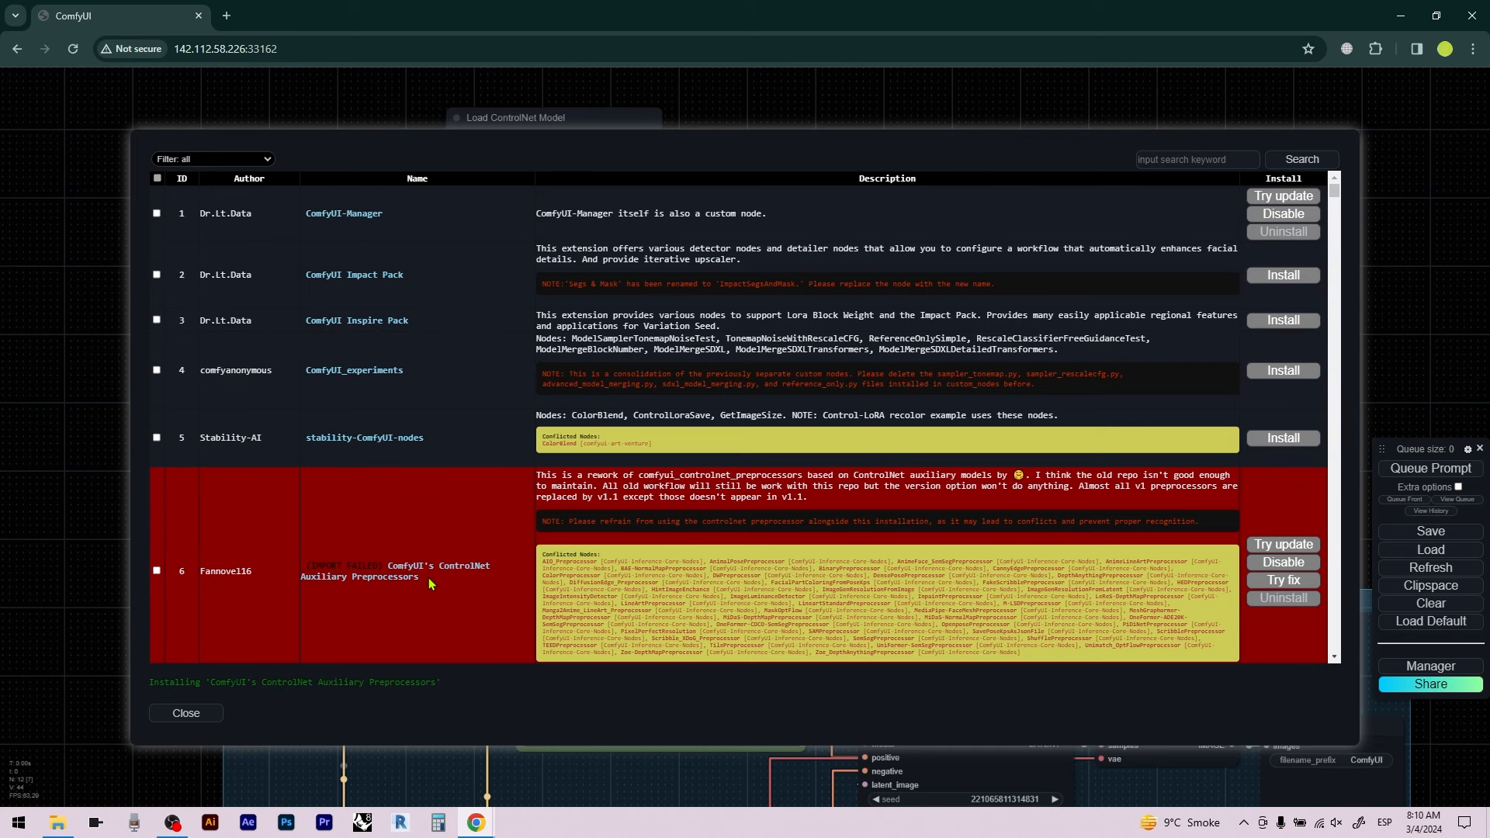
# Restart ComfyUI to apply the custom node repair and dismiss the reconnecting notice
pyautogui.scroll(-3, 426, 574)
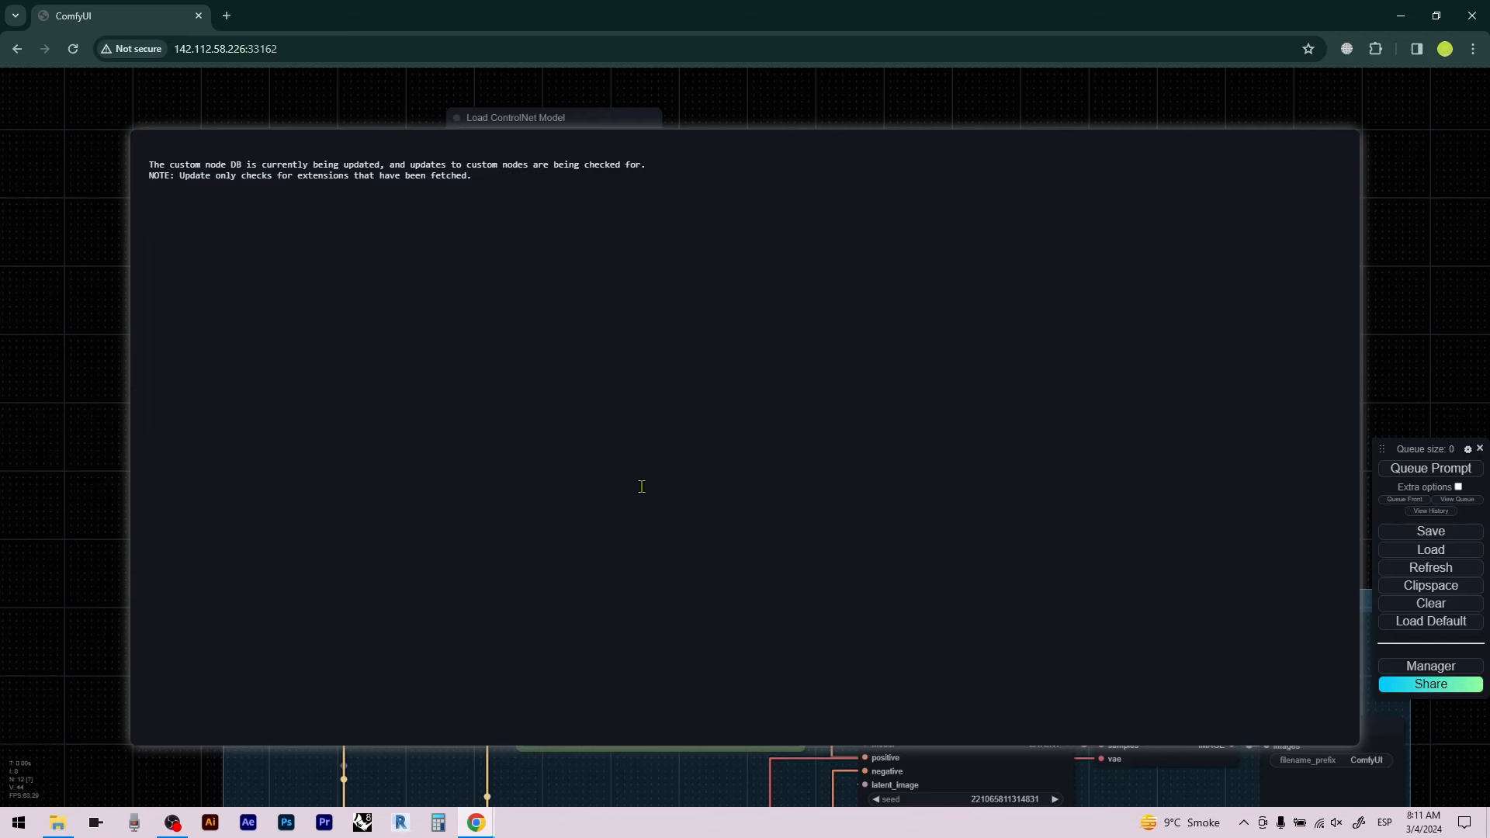
pyautogui.scroll(-2, 874, 471)
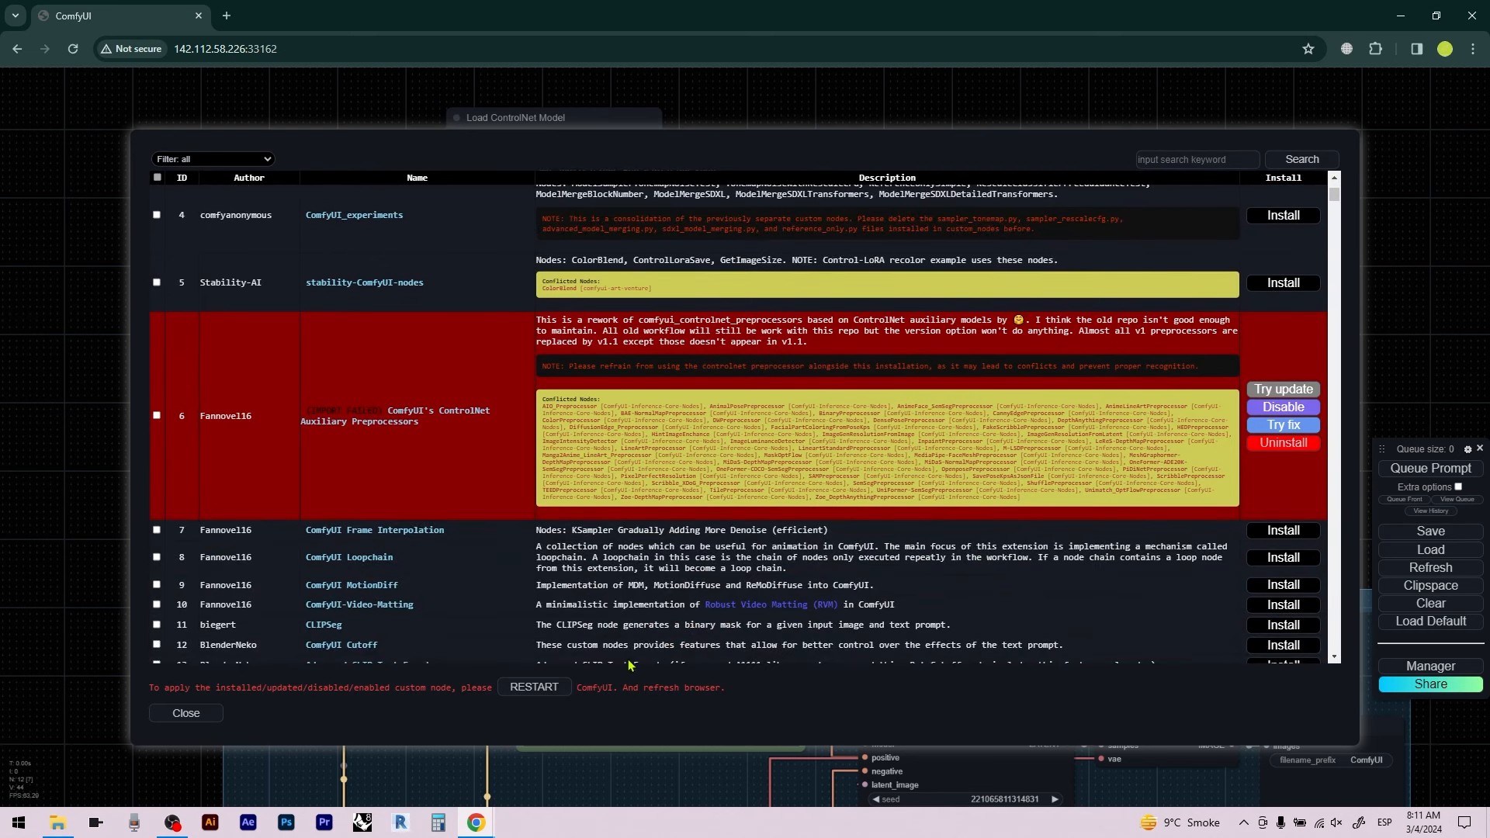
pyautogui.click(534, 686)
pyautogui.click(812, 147)
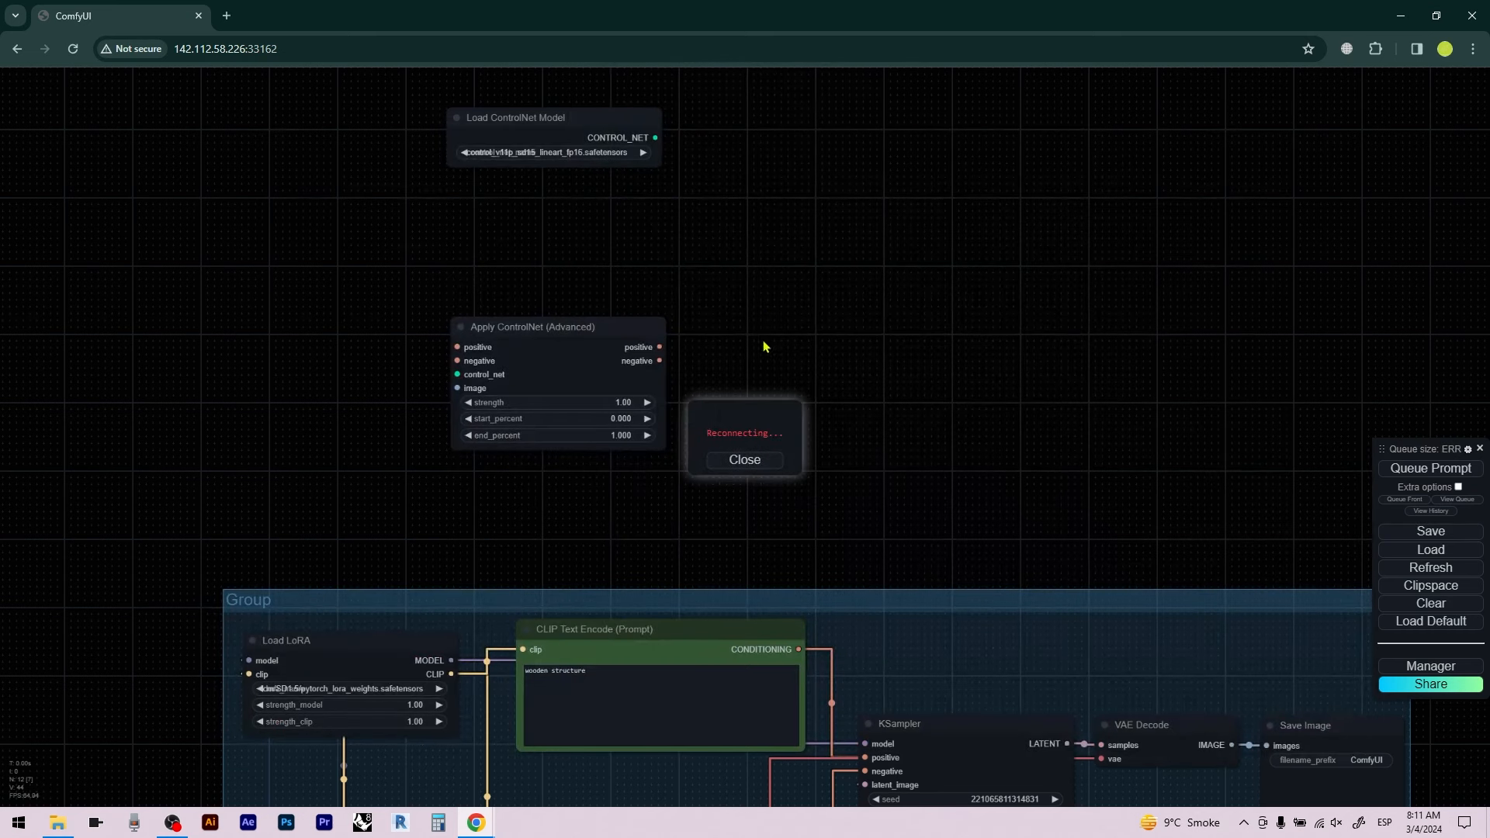
pyautogui.click(745, 461)
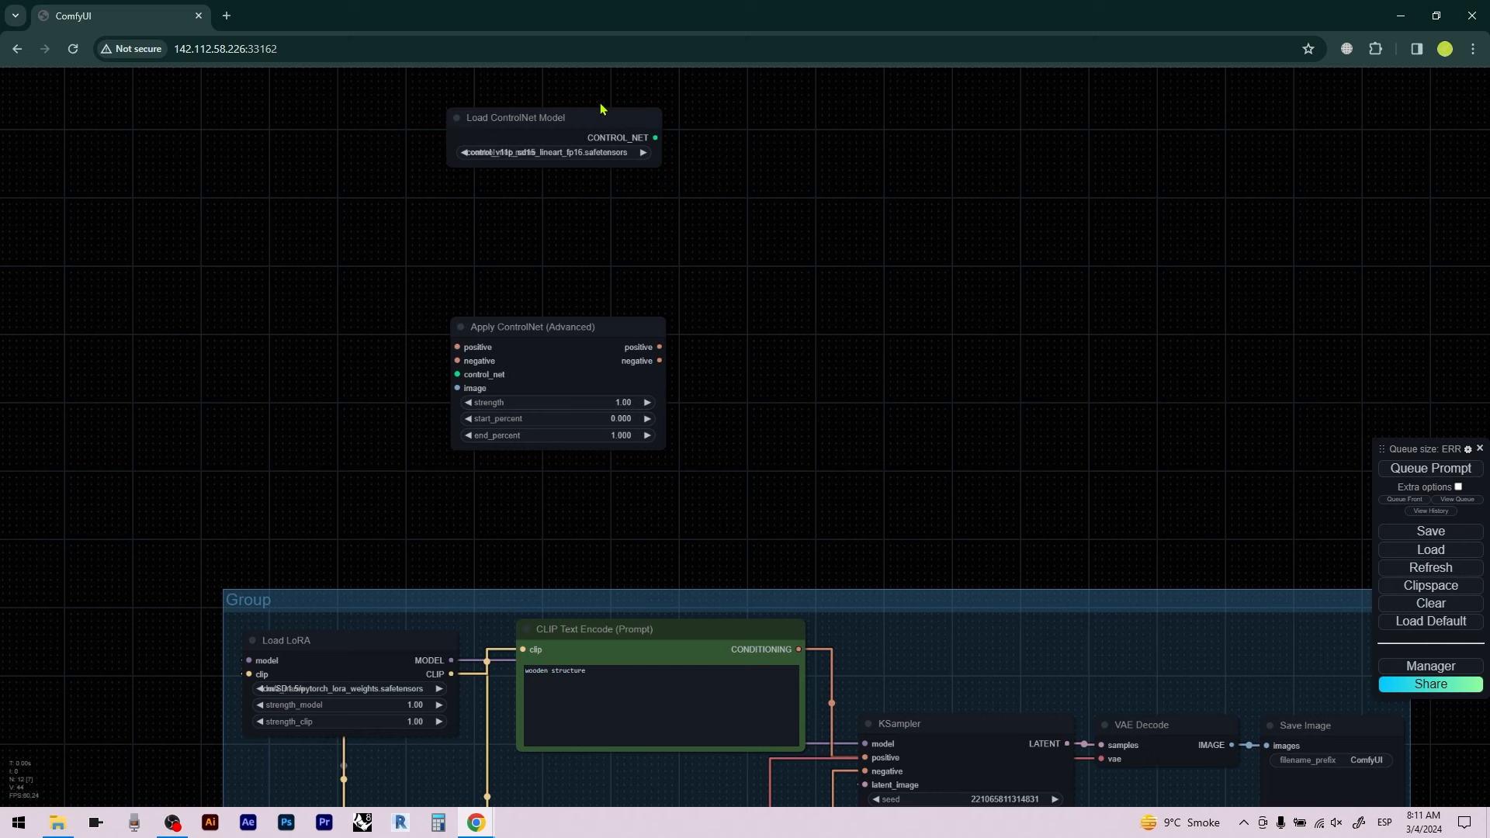
# Delete the Load ControlNet Model node and add an AIO Aux Preprocessor node above Apply ControlNet (Advanced)
pyautogui.click(577, 113)
pyautogui.press('Delete')
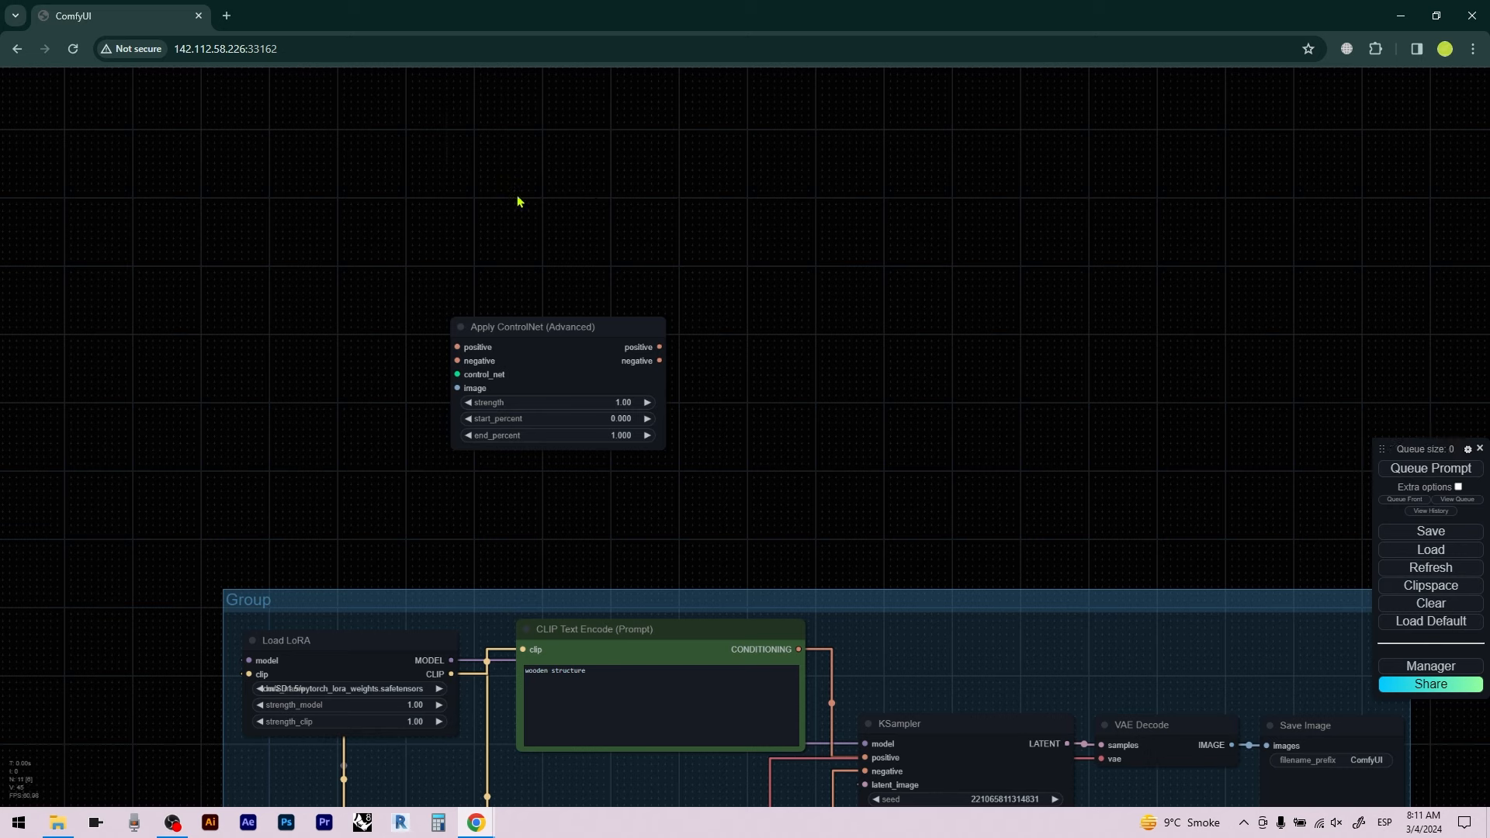
pyautogui.doubleClick(519, 201)
pyautogui.write('aio')
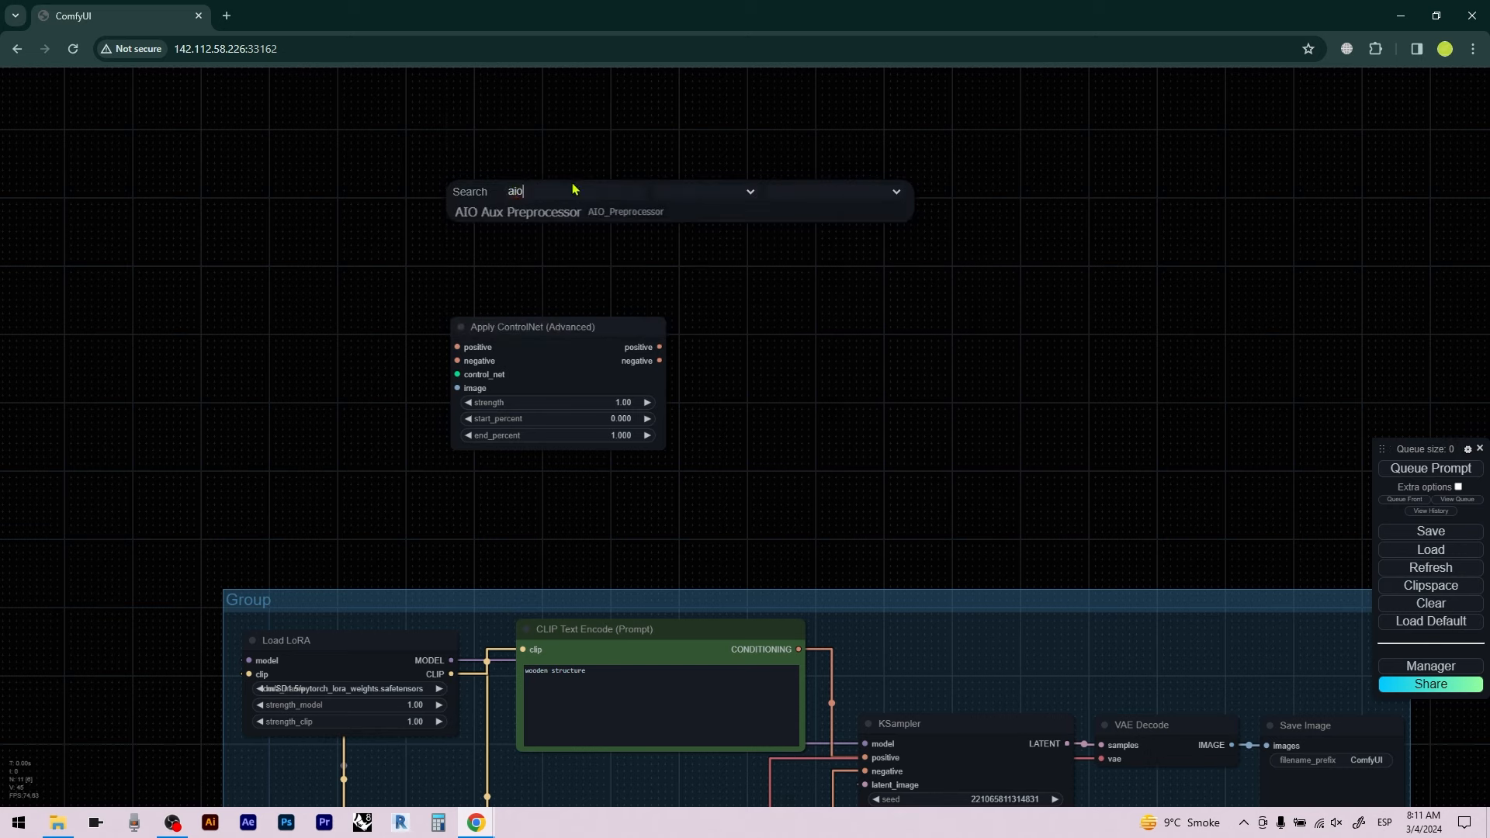
pyautogui.click(574, 208)
pyautogui.moveTo(560, 194); pyautogui.dragTo(488, 226)
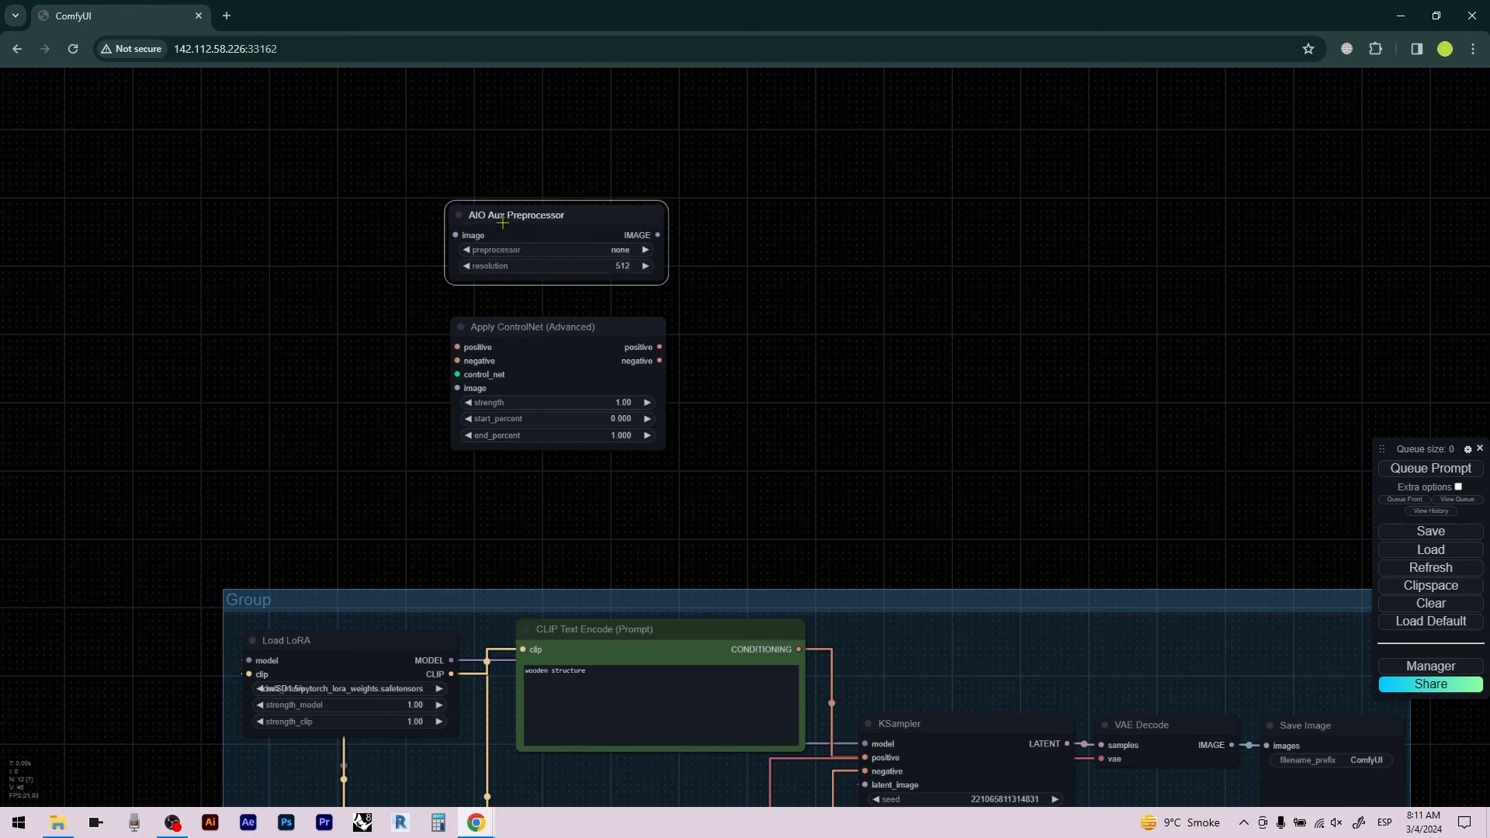
# Add a Load ControlNet Model node above the AIO Aux Preprocessor node
pyautogui.doubleClick(494, 122)
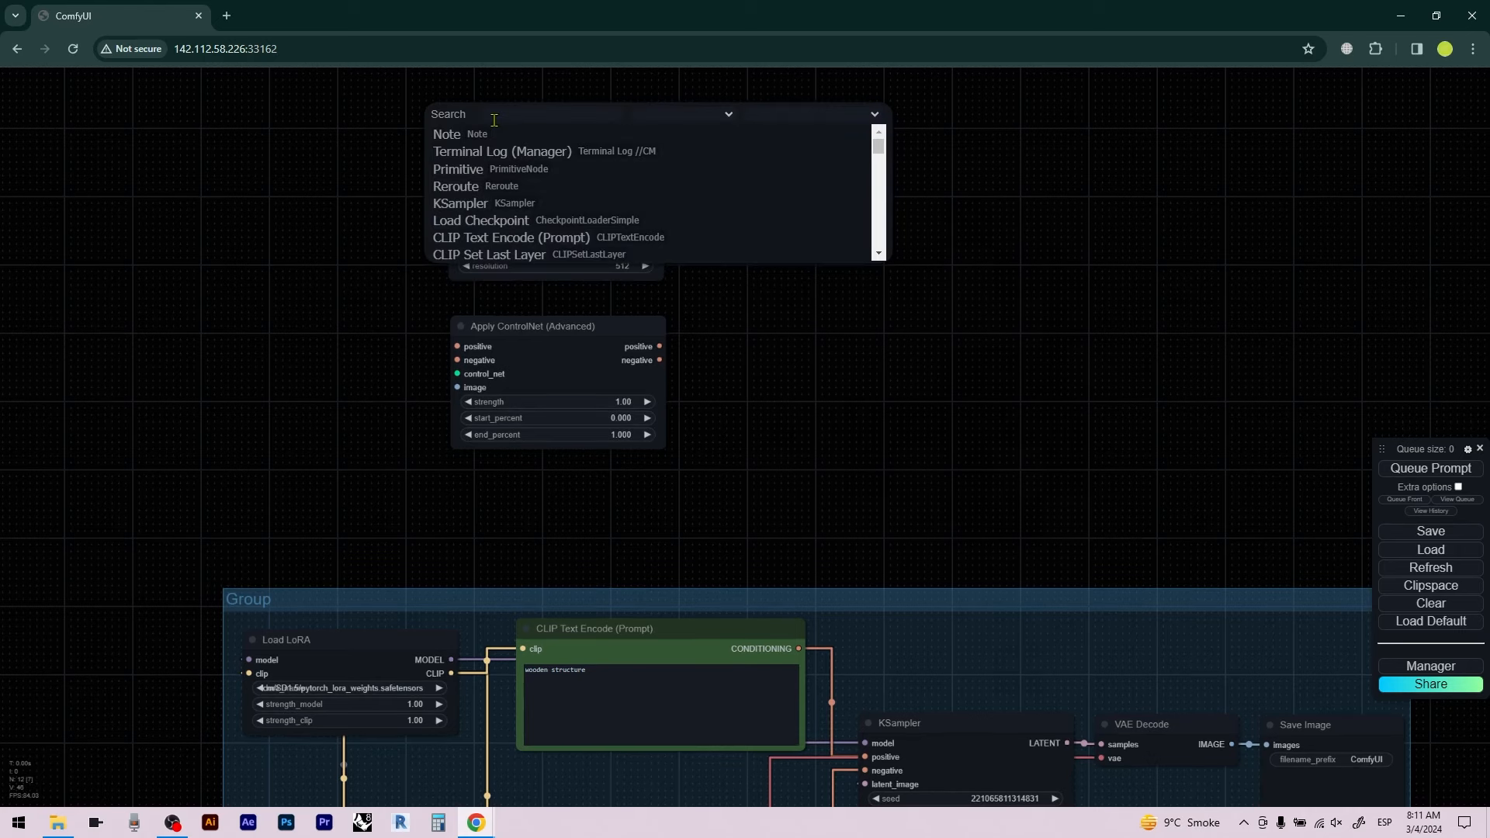
pyautogui.write('control')
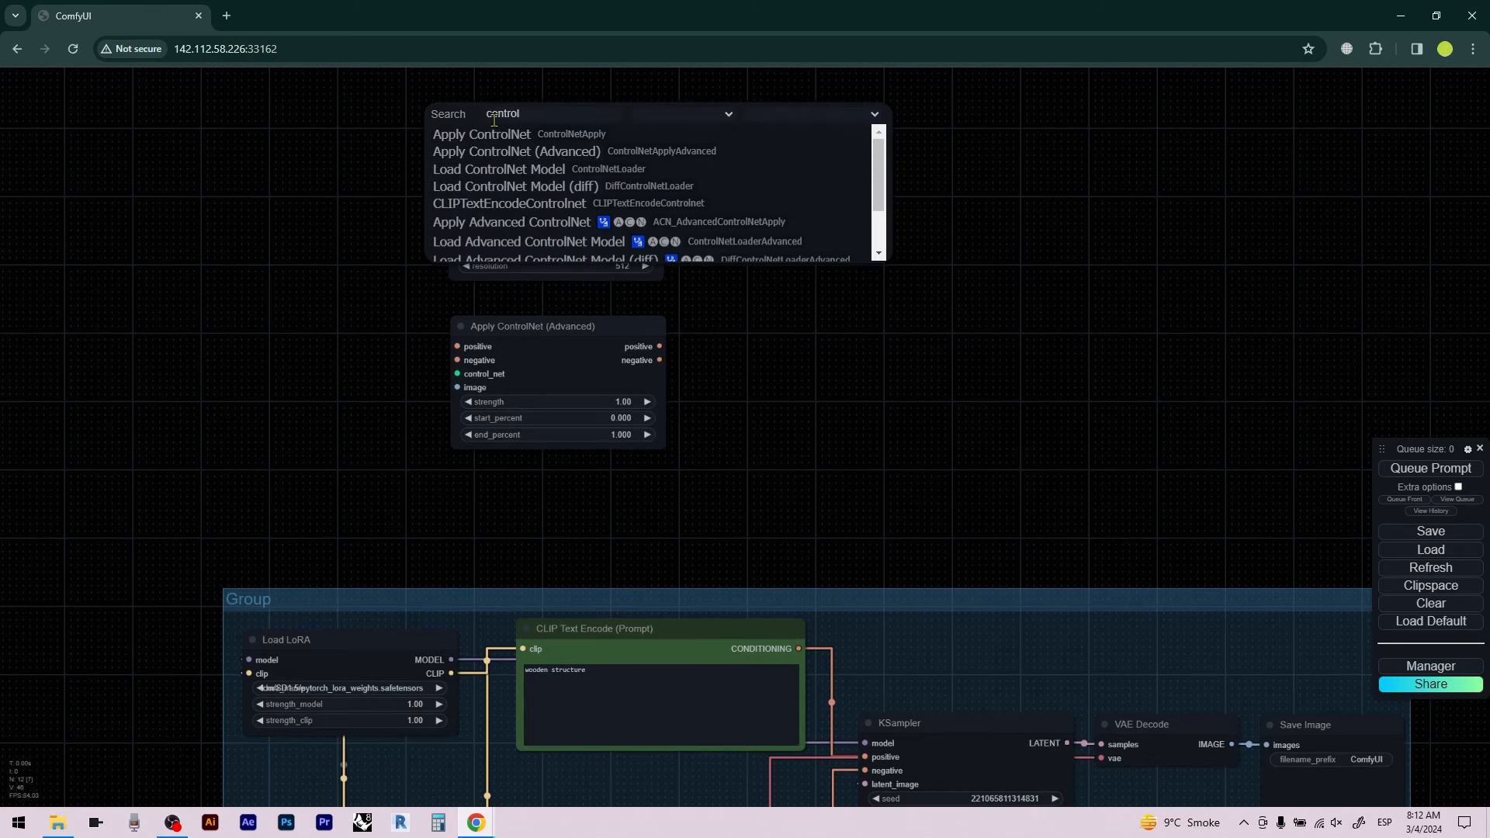
pyautogui.click(498, 168)
pyautogui.scroll(-1, 469, 124)
pyautogui.moveTo(466, 87); pyautogui.dragTo(434, 120)
pyautogui.scroll(1, 469, 116)
# Add a group and size it to enclose the three ControlNet nodes
pyautogui.rightClick(419, 110)
pyautogui.click(450, 121)
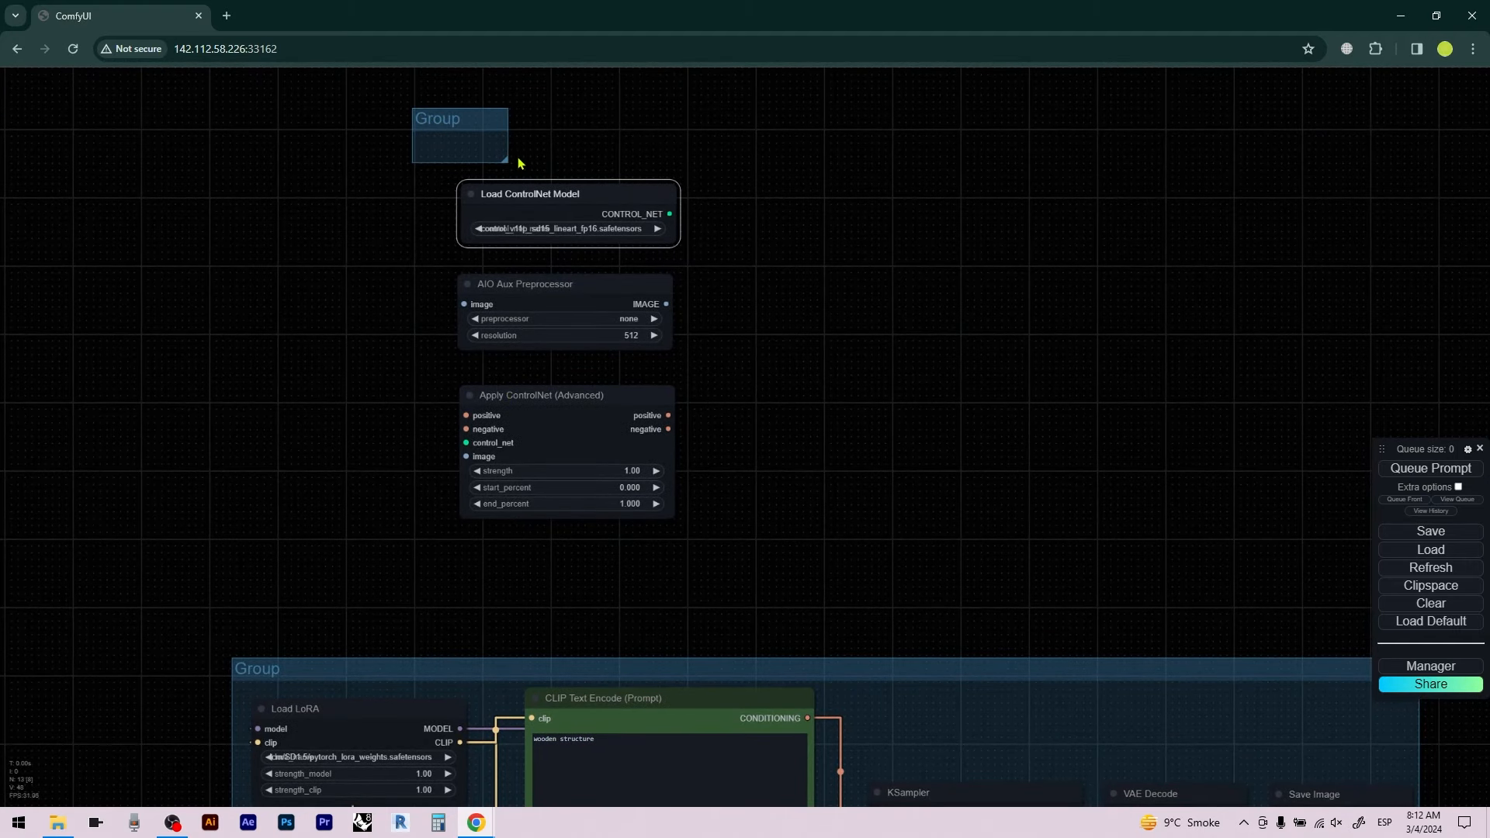
pyautogui.moveTo(507, 159); pyautogui.dragTo(710, 596)
# Title the ControlNet group "Depth" and set its color to purple
pyautogui.rightClick(476, 155)
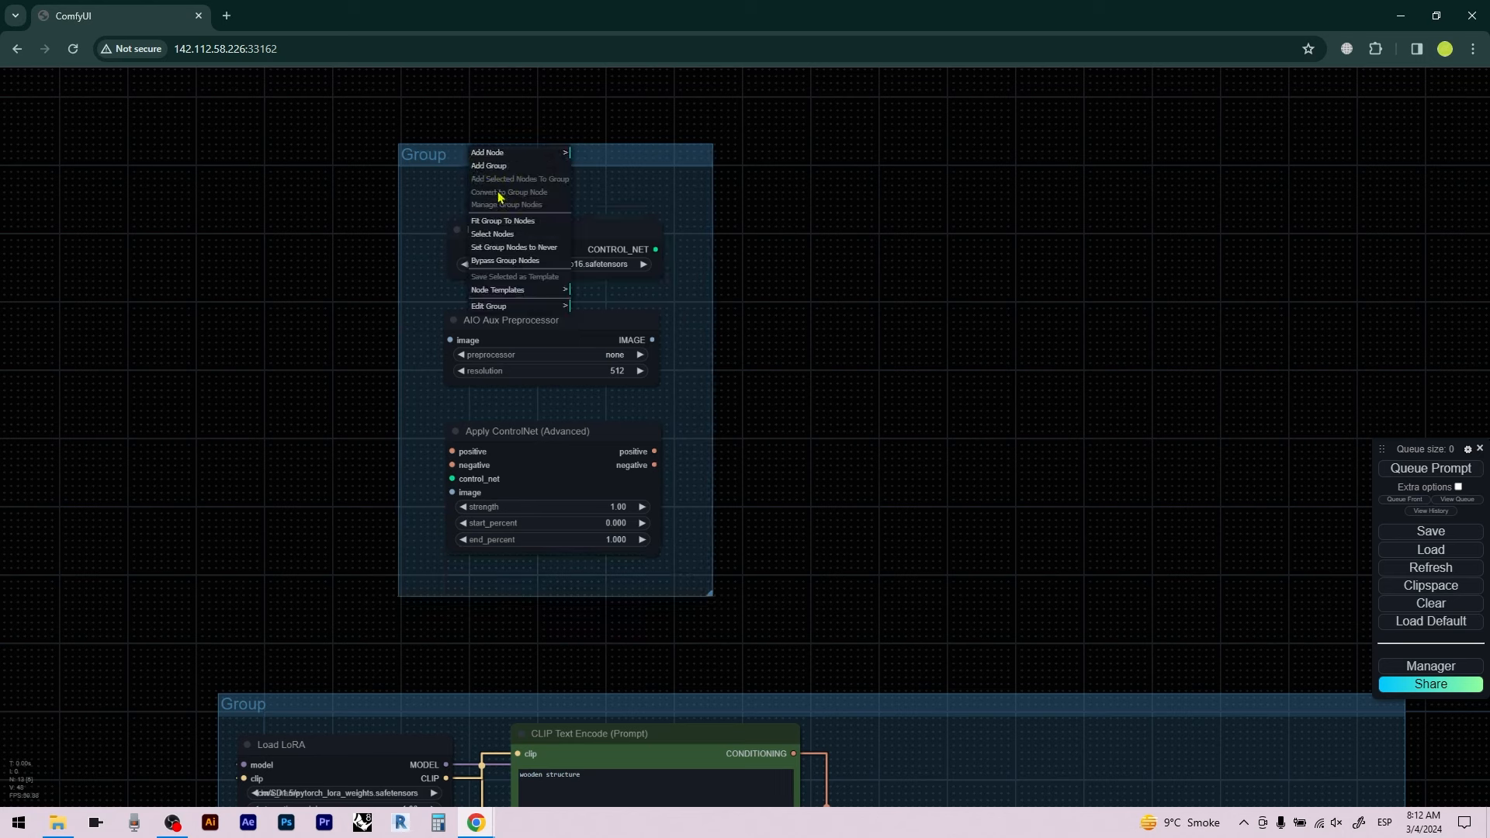
pyautogui.click(497, 306)
pyautogui.click(613, 311)
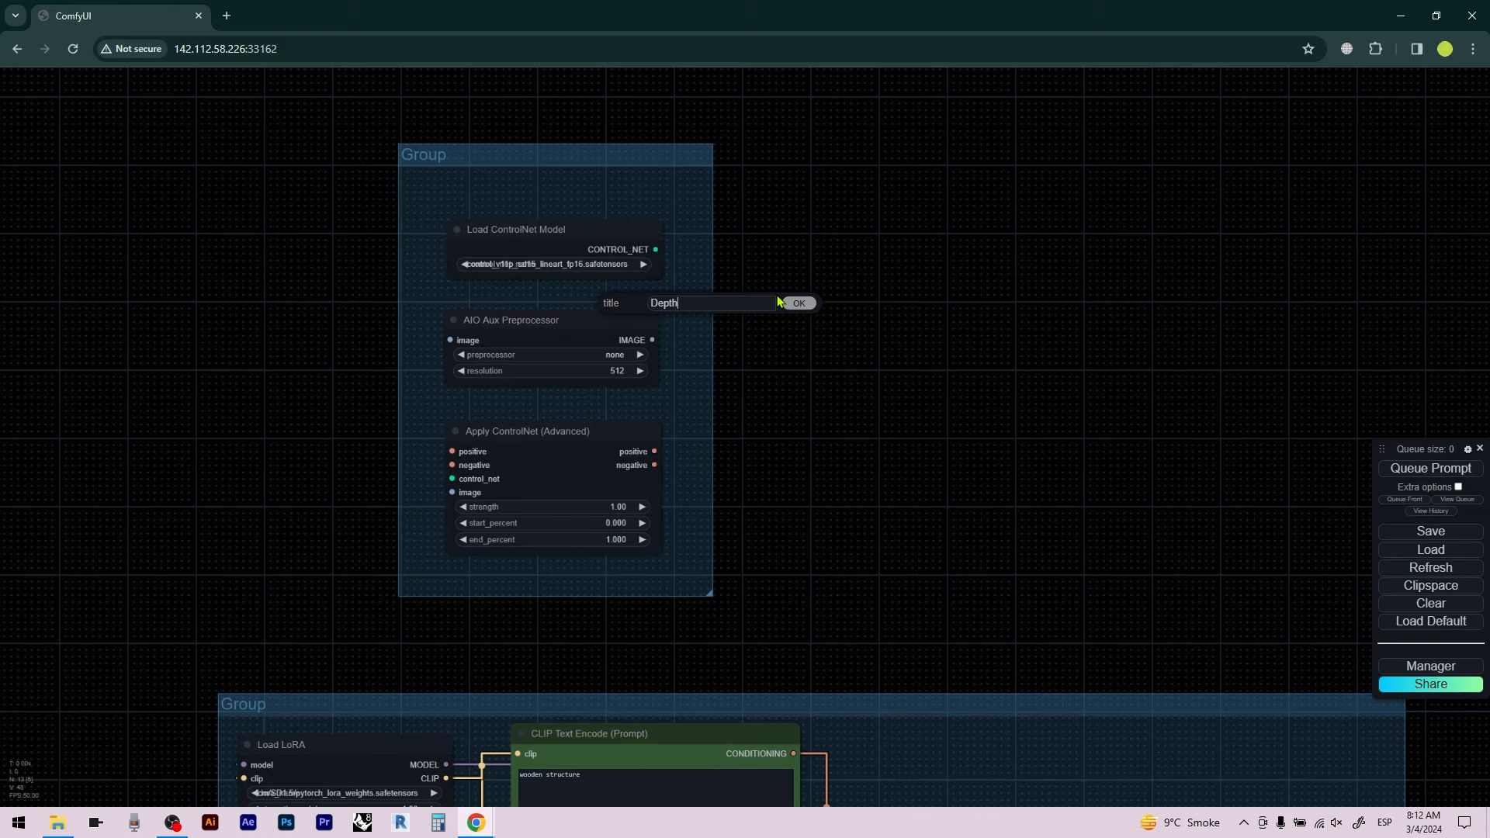
pyautogui.click(782, 303)
pyautogui.rightClick(607, 157)
pyautogui.click(632, 307)
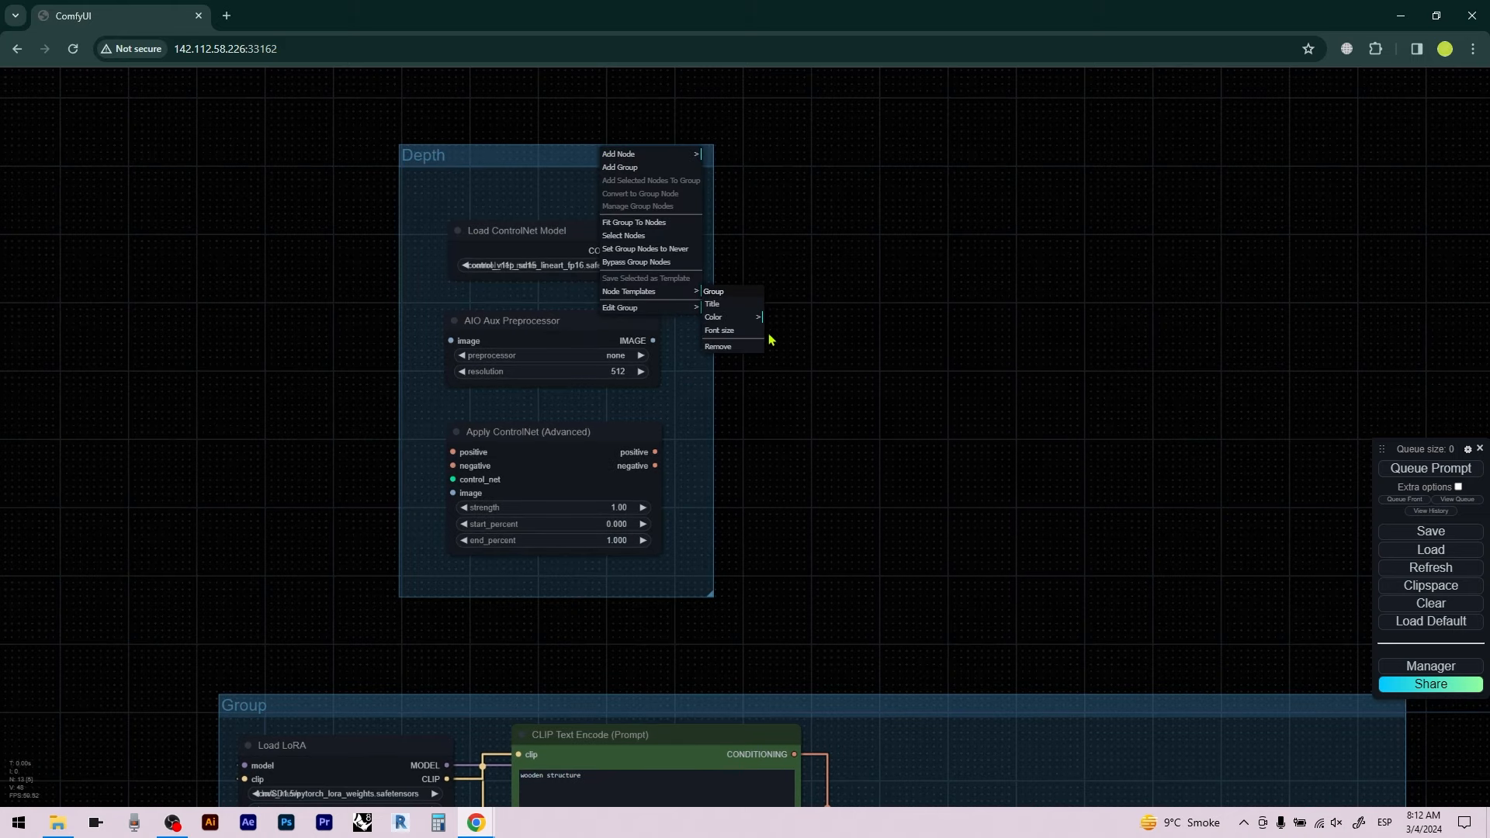
pyautogui.click(751, 317)
pyautogui.click(800, 414)
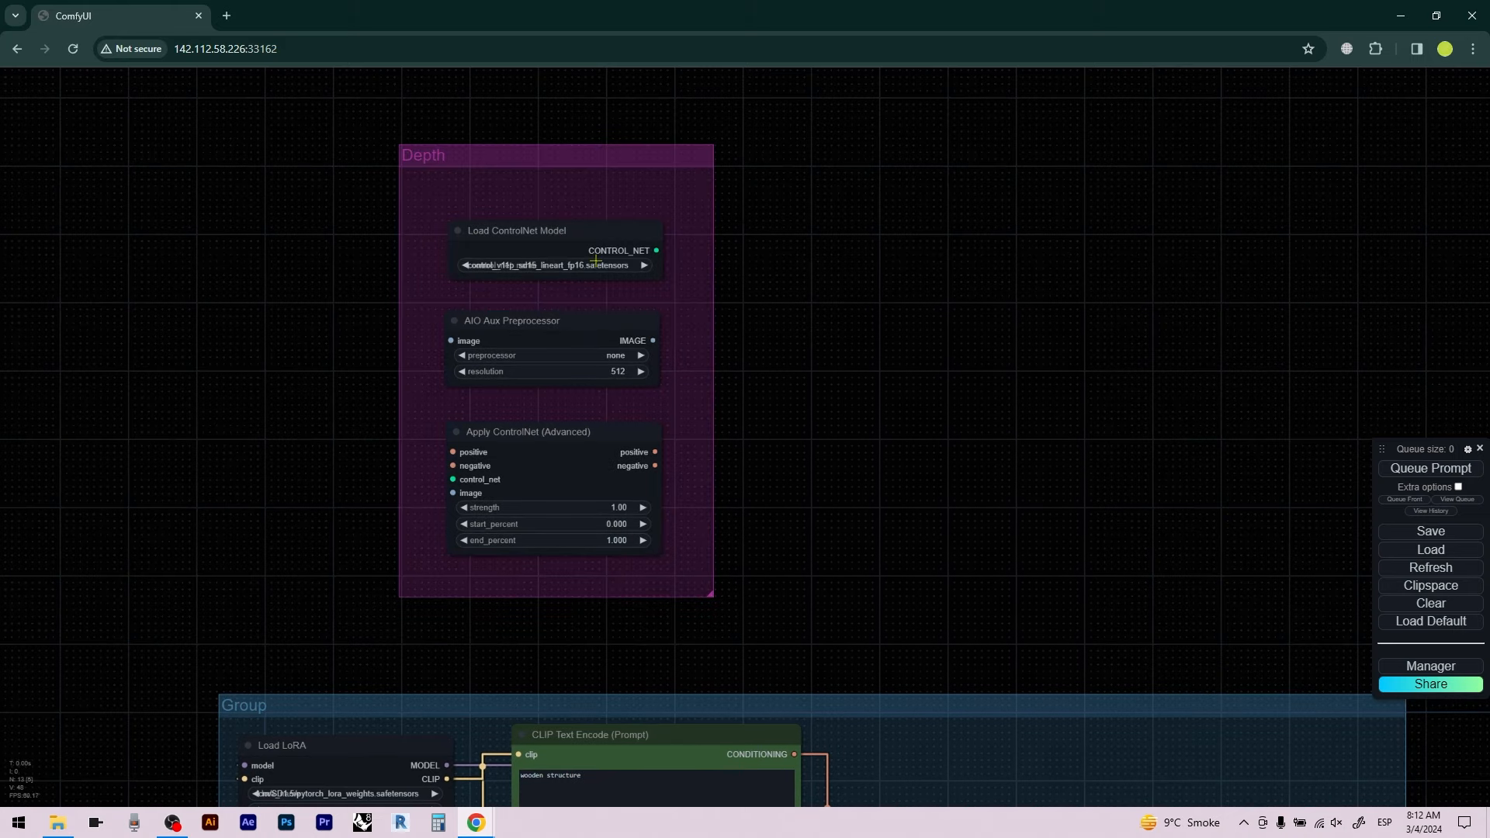
# Set the AIO Aux Preprocessor's preprocessor to DepthAnythingPreprocessor
pyautogui.click(519, 356)
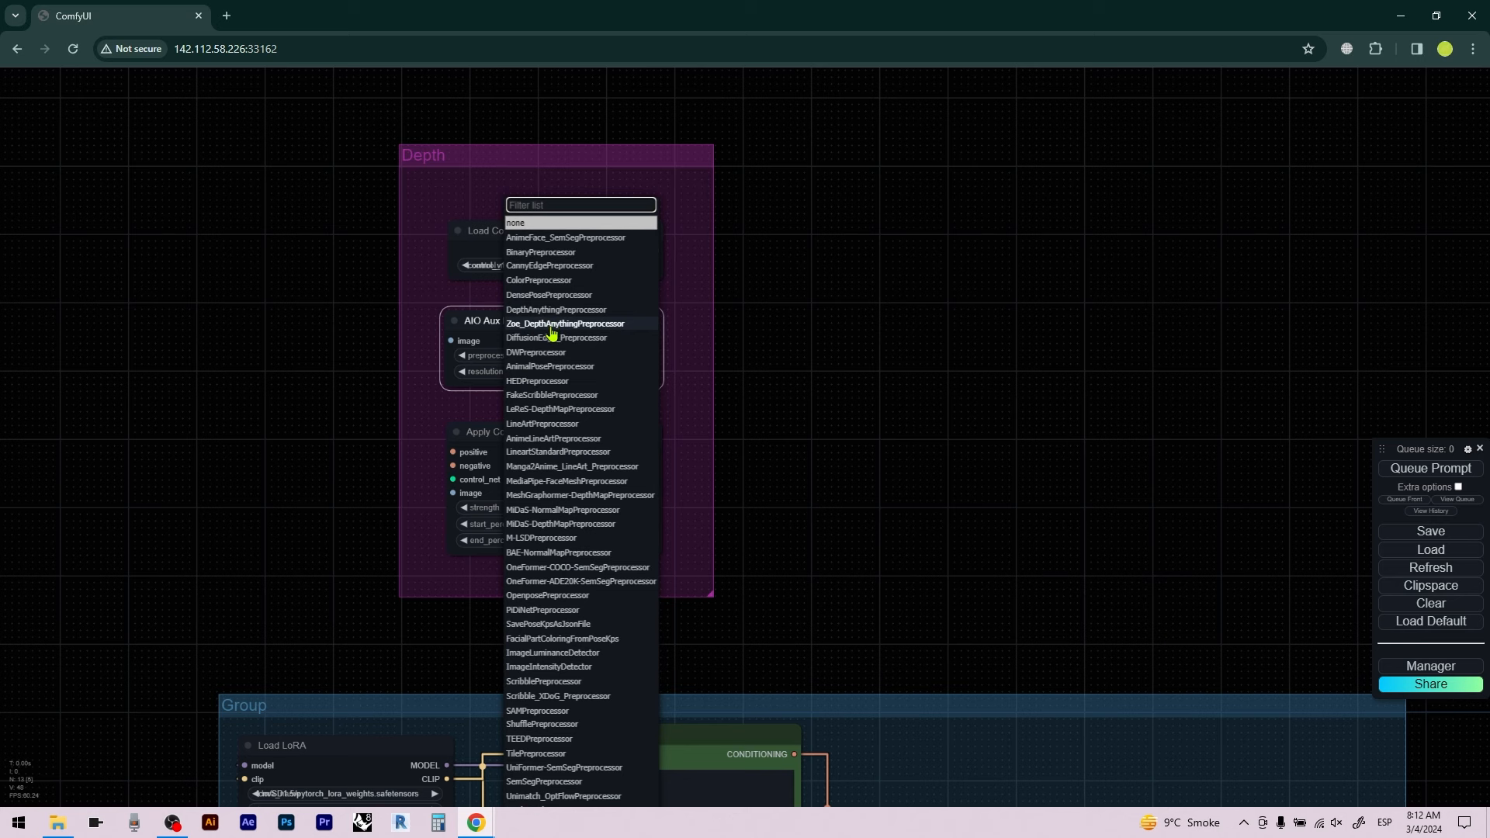
pyautogui.click(558, 310)
# Route the positive and negative prompt conditioning through Apply ControlNet (Advanced) to the matching KSampler inputs
pyautogui.scroll(-2, 596, 204)
pyautogui.moveTo(798, 422); pyautogui.dragTo(795, 233)
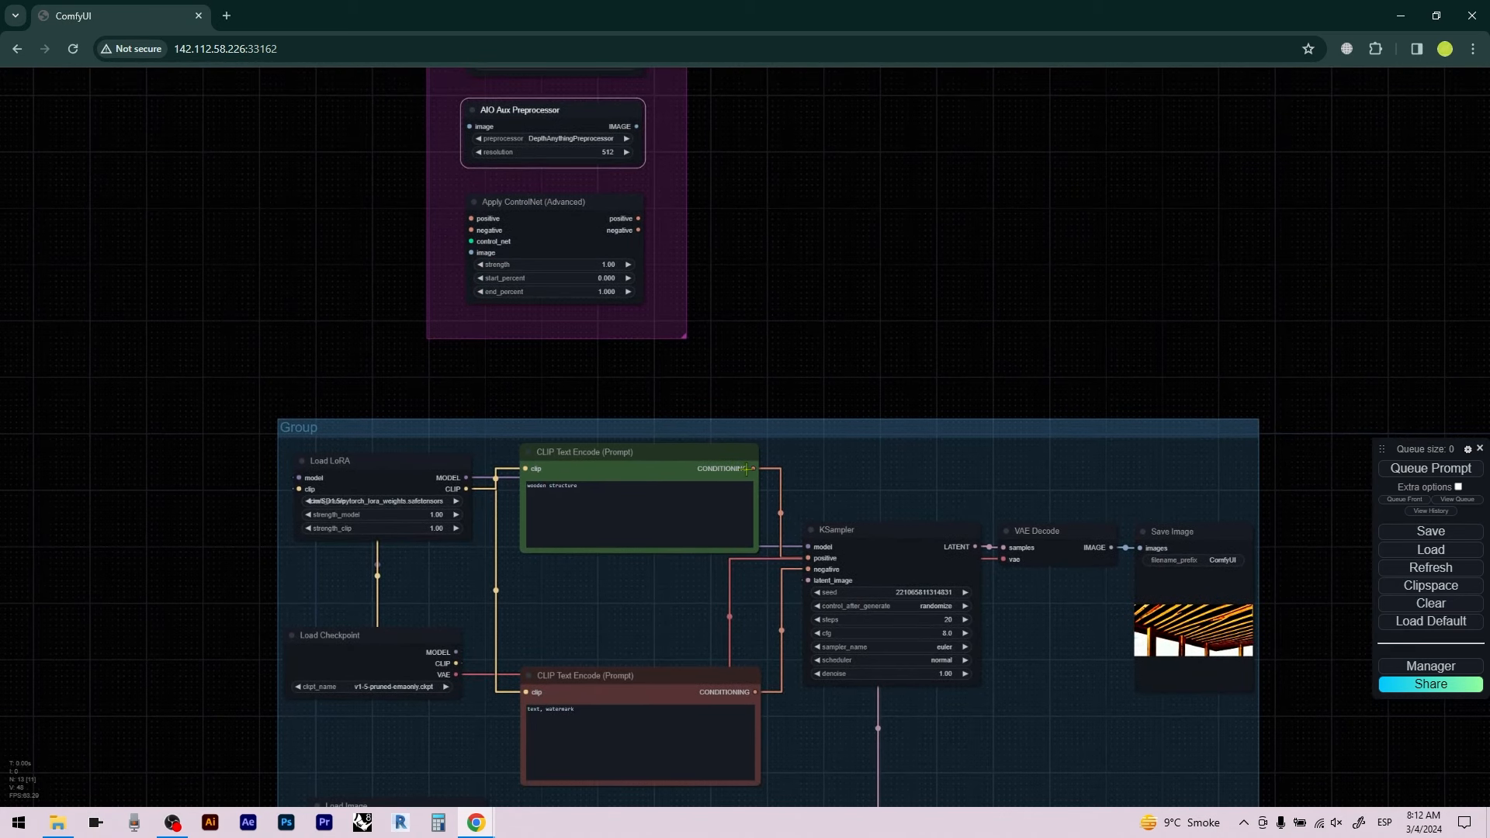
pyautogui.moveTo(752, 469); pyautogui.dragTo(471, 219)
pyautogui.moveTo(753, 693); pyautogui.dragTo(475, 230)
pyautogui.moveTo(638, 218); pyautogui.dragTo(807, 558)
pyautogui.moveTo(638, 230); pyautogui.dragTo(808, 569)
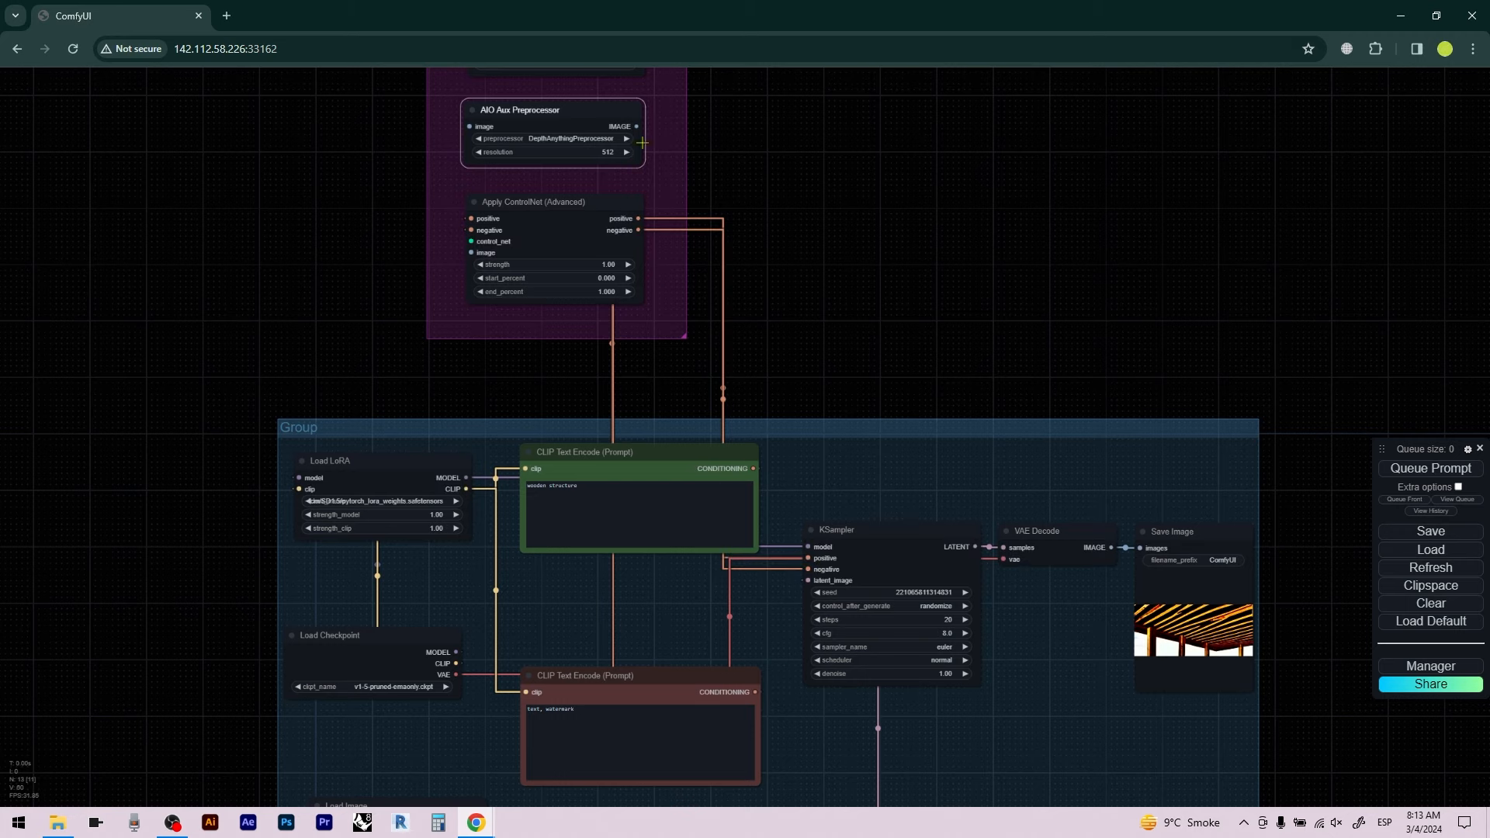
# Connect the IMAGE output of Load Image to the image input of AIO Aux Preprocessor
pyautogui.scroll(-3, 233, 360)
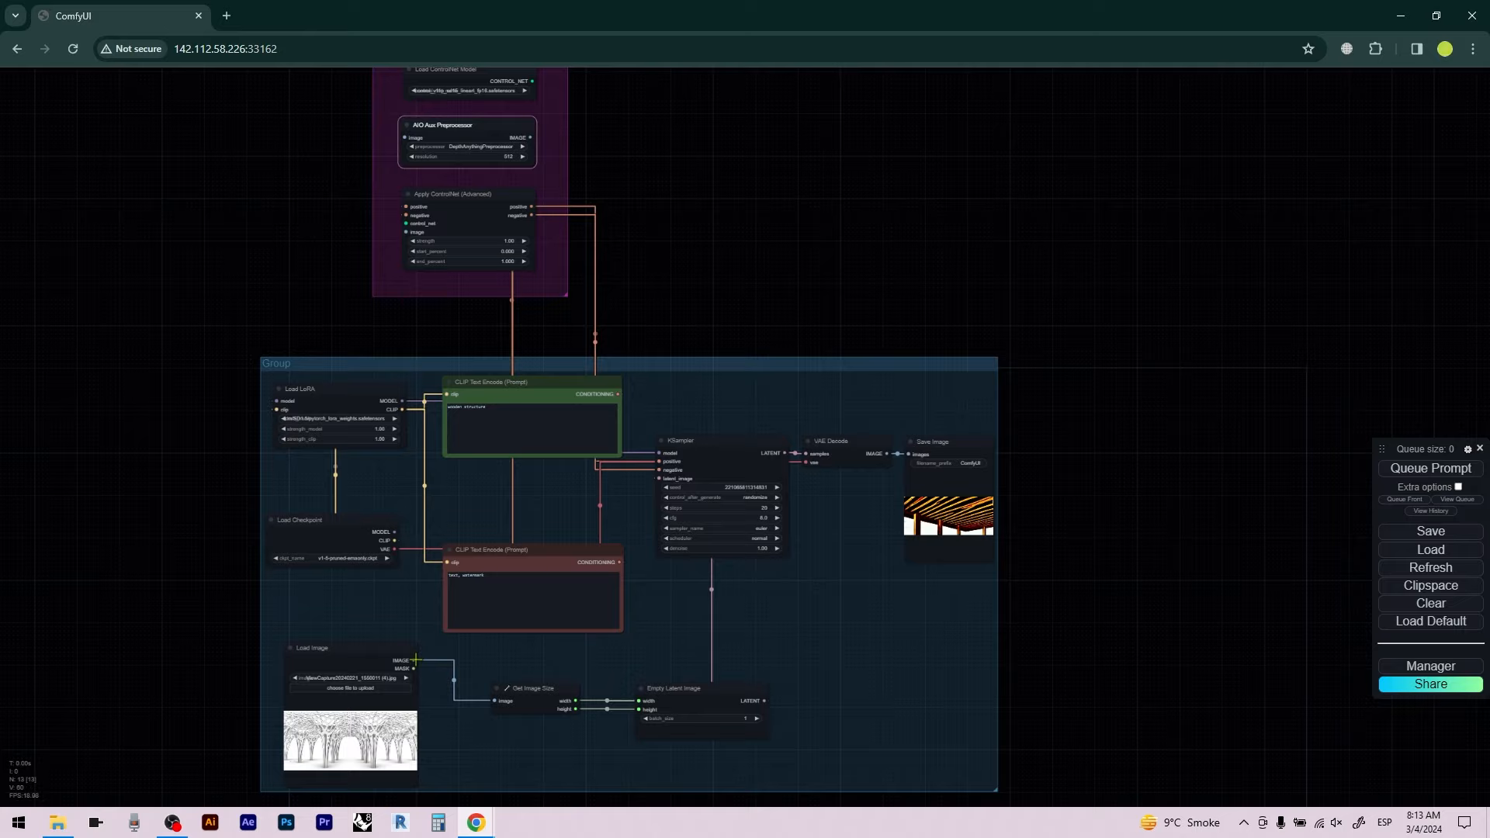
pyautogui.moveTo(415, 659); pyautogui.dragTo(405, 137)
pyautogui.moveTo(681, 388); pyautogui.dragTo(764, 467)
# Connect the preprocessor's IMAGE and the loader's CONTROL_NET outputs to the image and control_net inputs of Apply ControlNet (Advanced)
pyautogui.scroll(6, 517, 214)
pyautogui.moveTo(688, 218); pyautogui.dragTo(467, 386)
pyautogui.scroll(2, 656, 121)
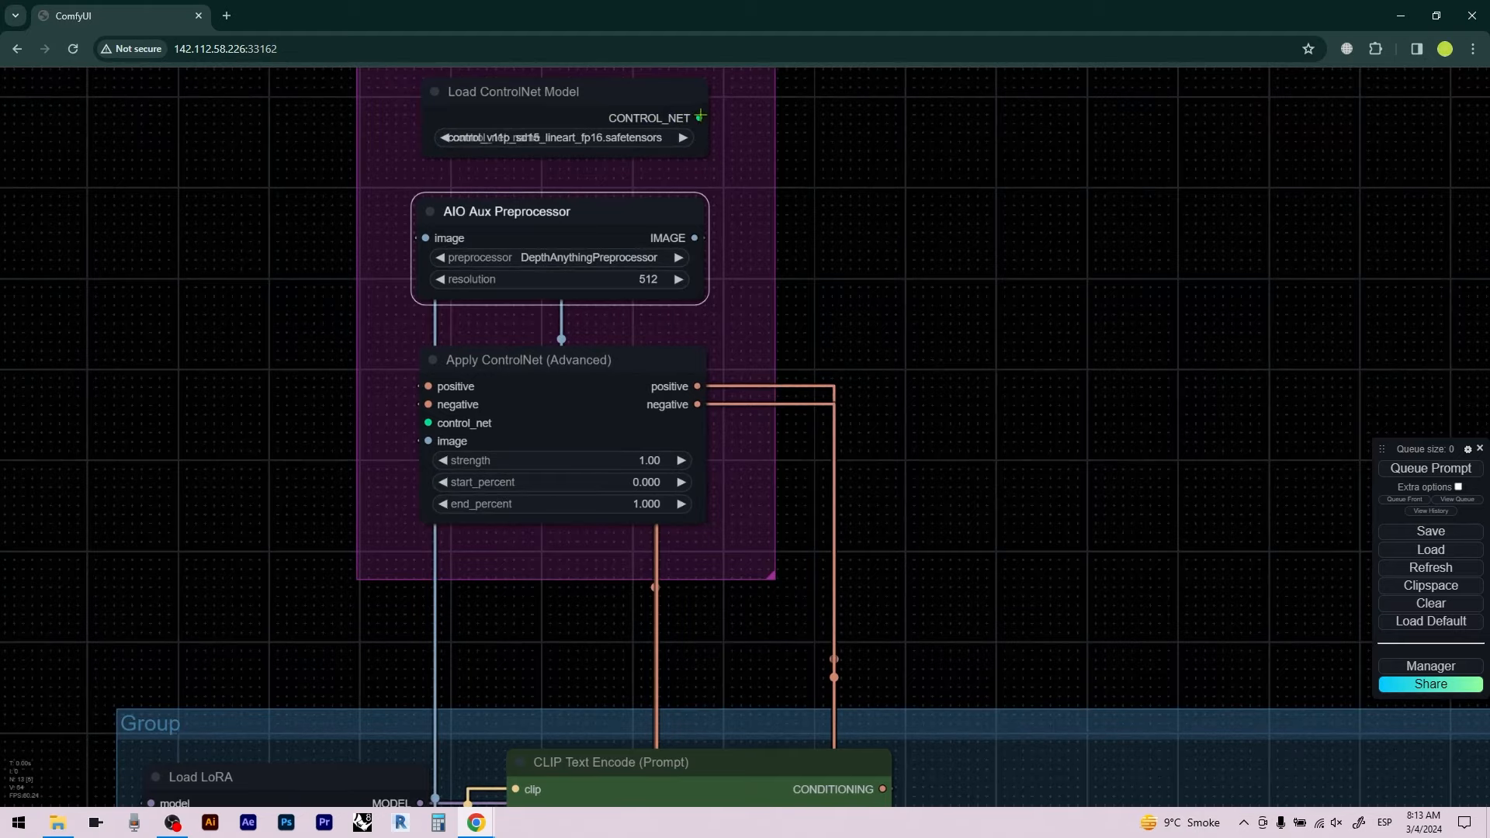
pyautogui.moveTo(701, 116); pyautogui.dragTo(428, 423)
# Add a Preview Image node beside the Depth group, fed by the AIO Aux Preprocessor's IMAGE output
pyautogui.scroll(-2, 714, 362)
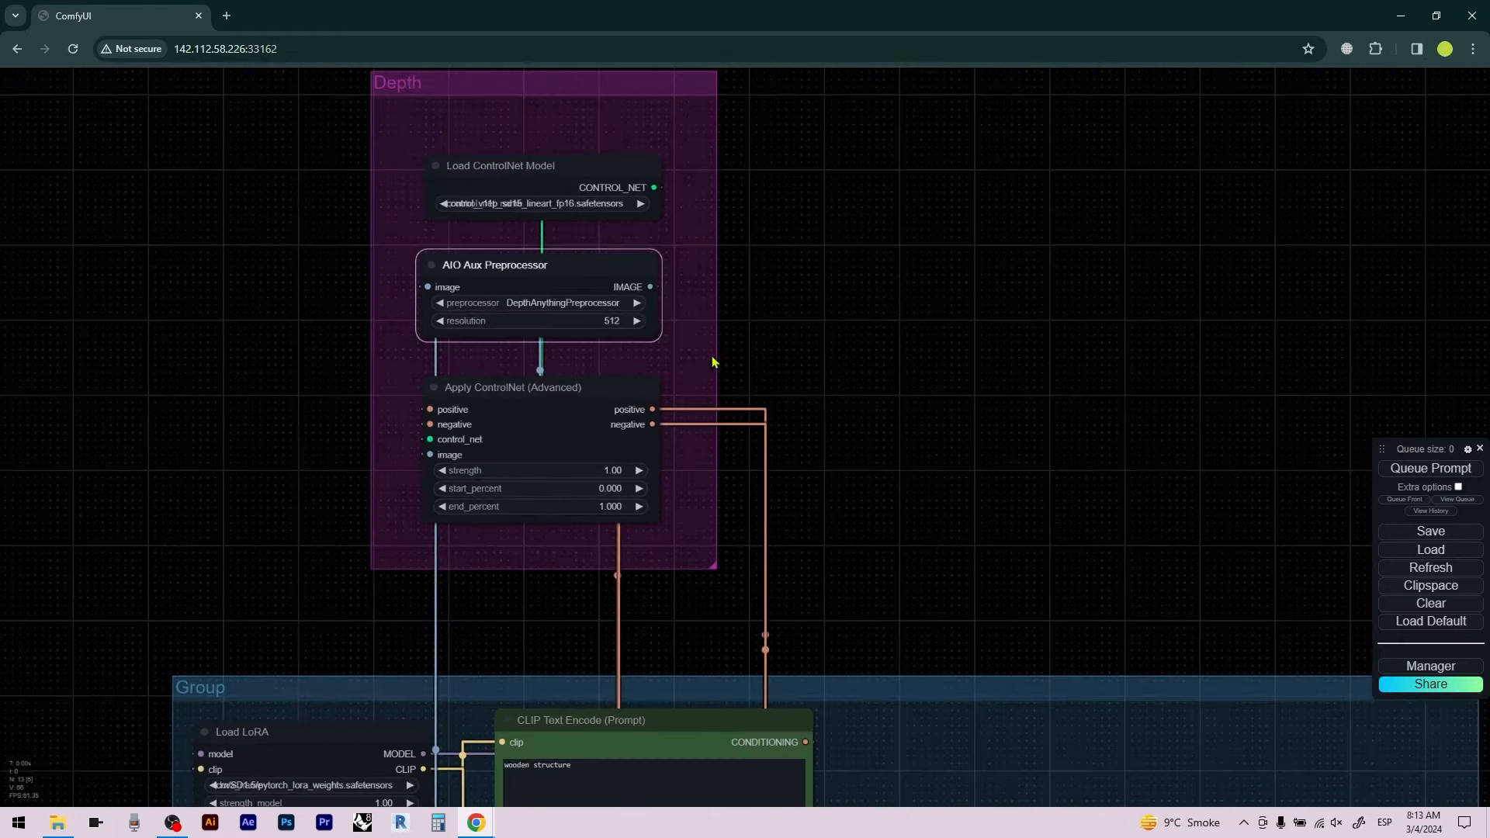
pyautogui.moveTo(714, 363); pyautogui.dragTo(434, 392)
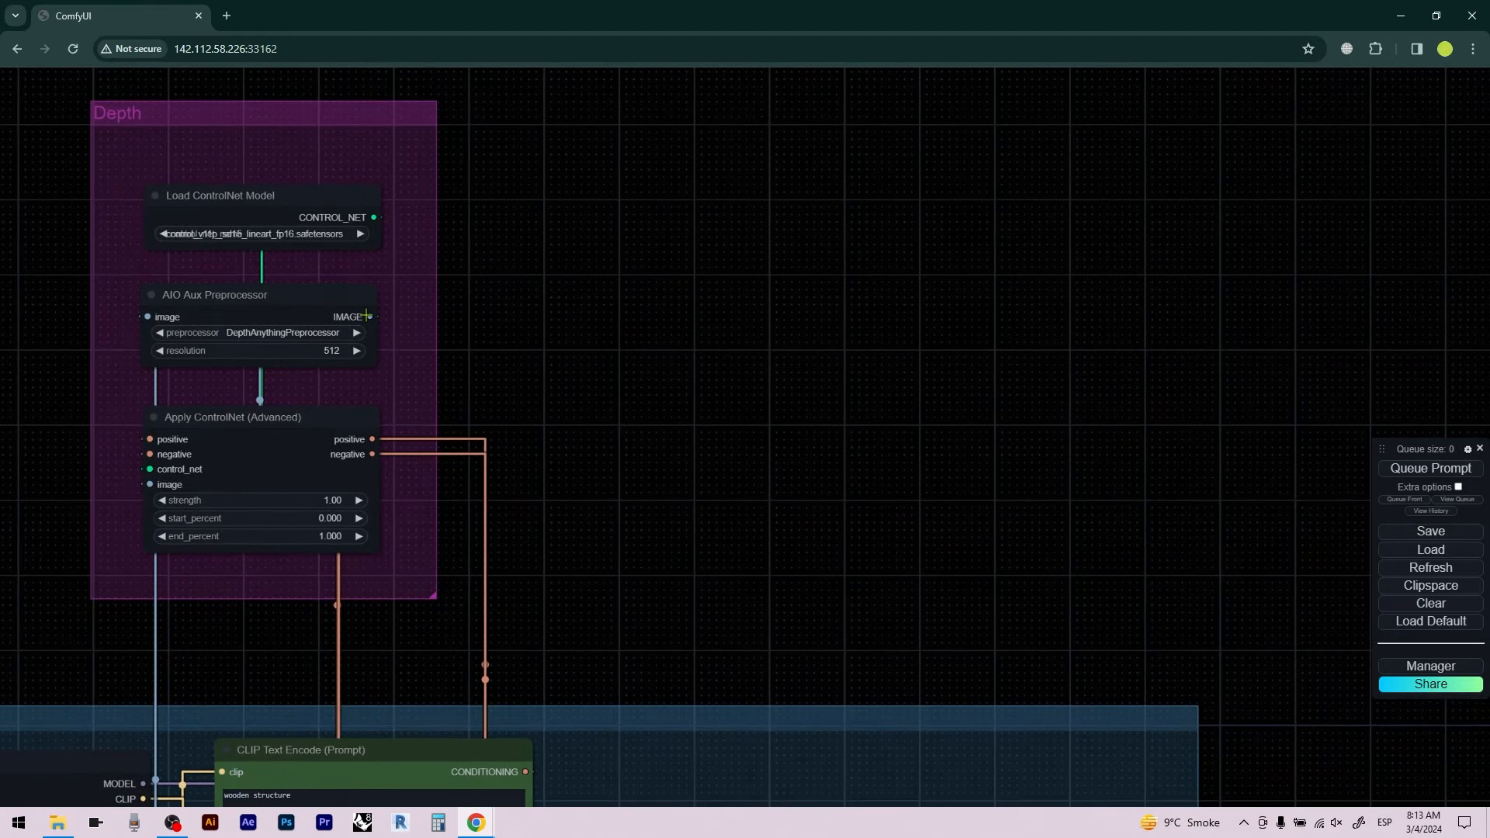
pyautogui.moveTo(366, 316); pyautogui.dragTo(570, 299)
pyautogui.click(606, 392)
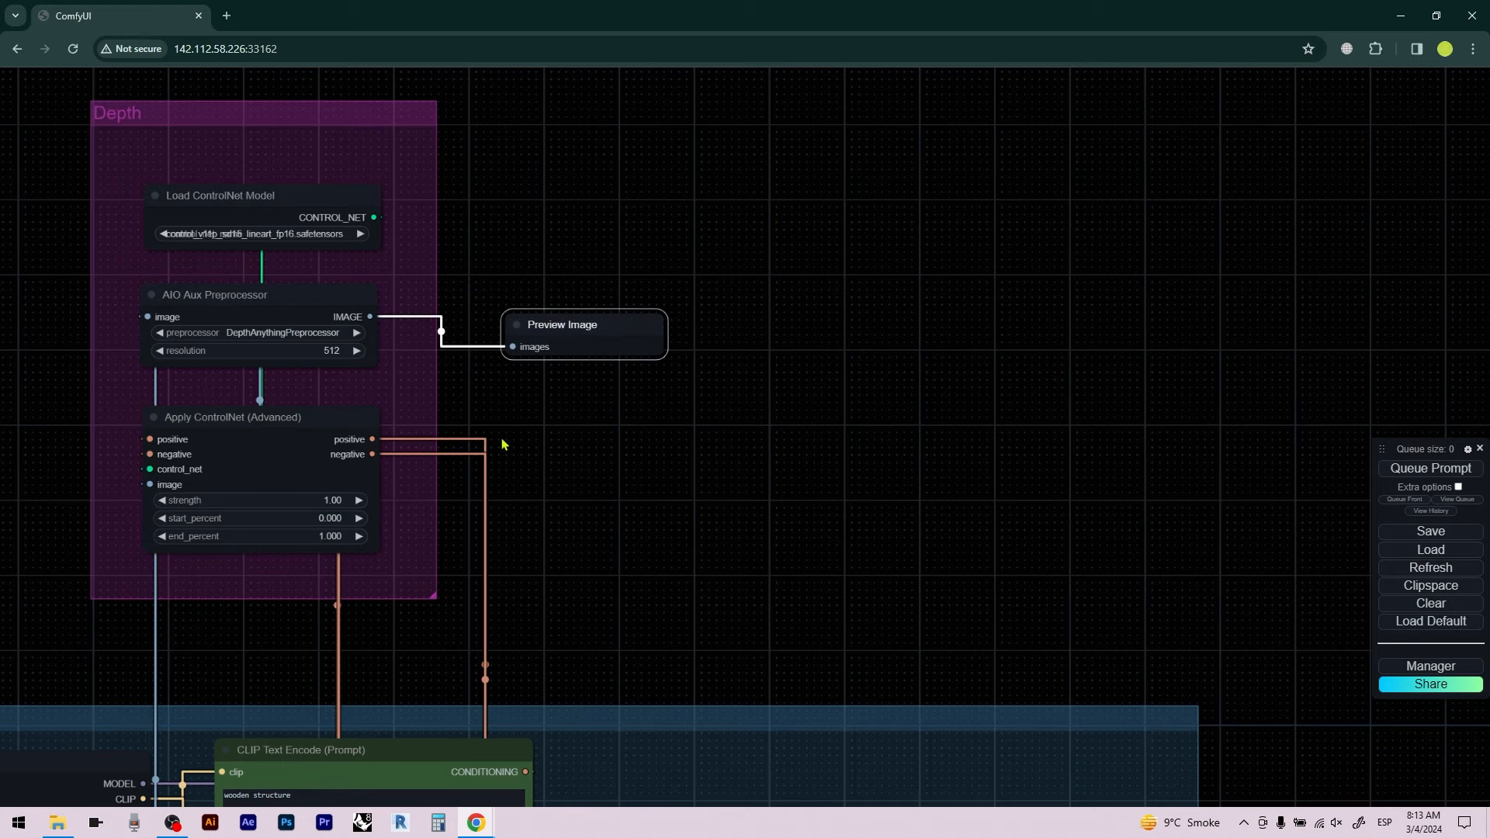
# Widen the Depth group so it encloses the Preview Image node
pyautogui.moveTo(435, 601); pyautogui.dragTo(744, 601)
pyautogui.moveTo(633, 303); pyautogui.dragTo(600, 270)
pyautogui.scroll(-4, 504, 225)
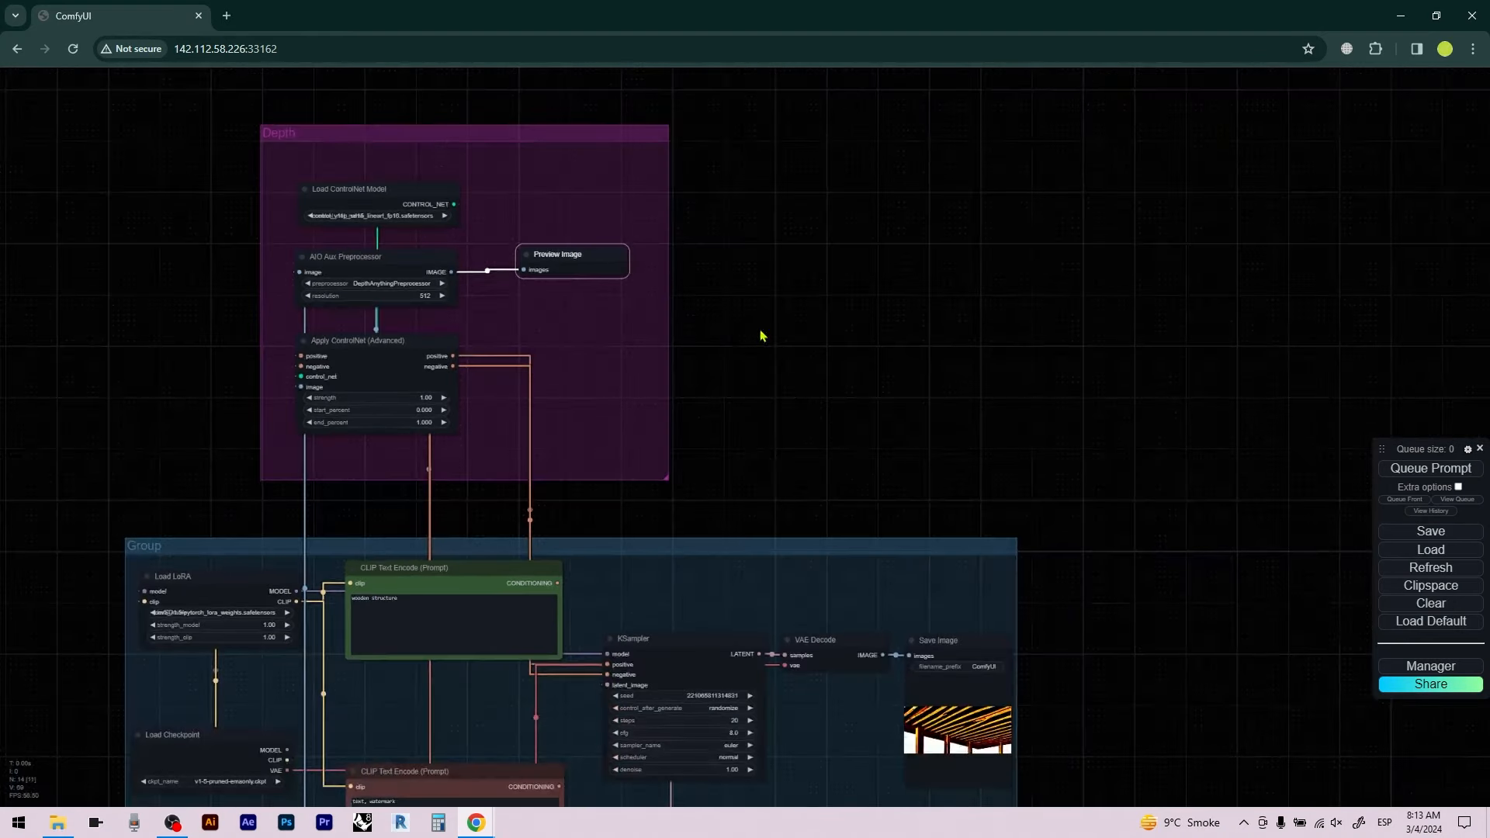
# Add a Load VAE node below the negative prompt and connect its VAE output to the vae input of VAE Decode
pyautogui.moveTo(791, 387); pyautogui.dragTo(768, 275)
pyautogui.moveTo(810, 367); pyautogui.dragTo(811, 164)
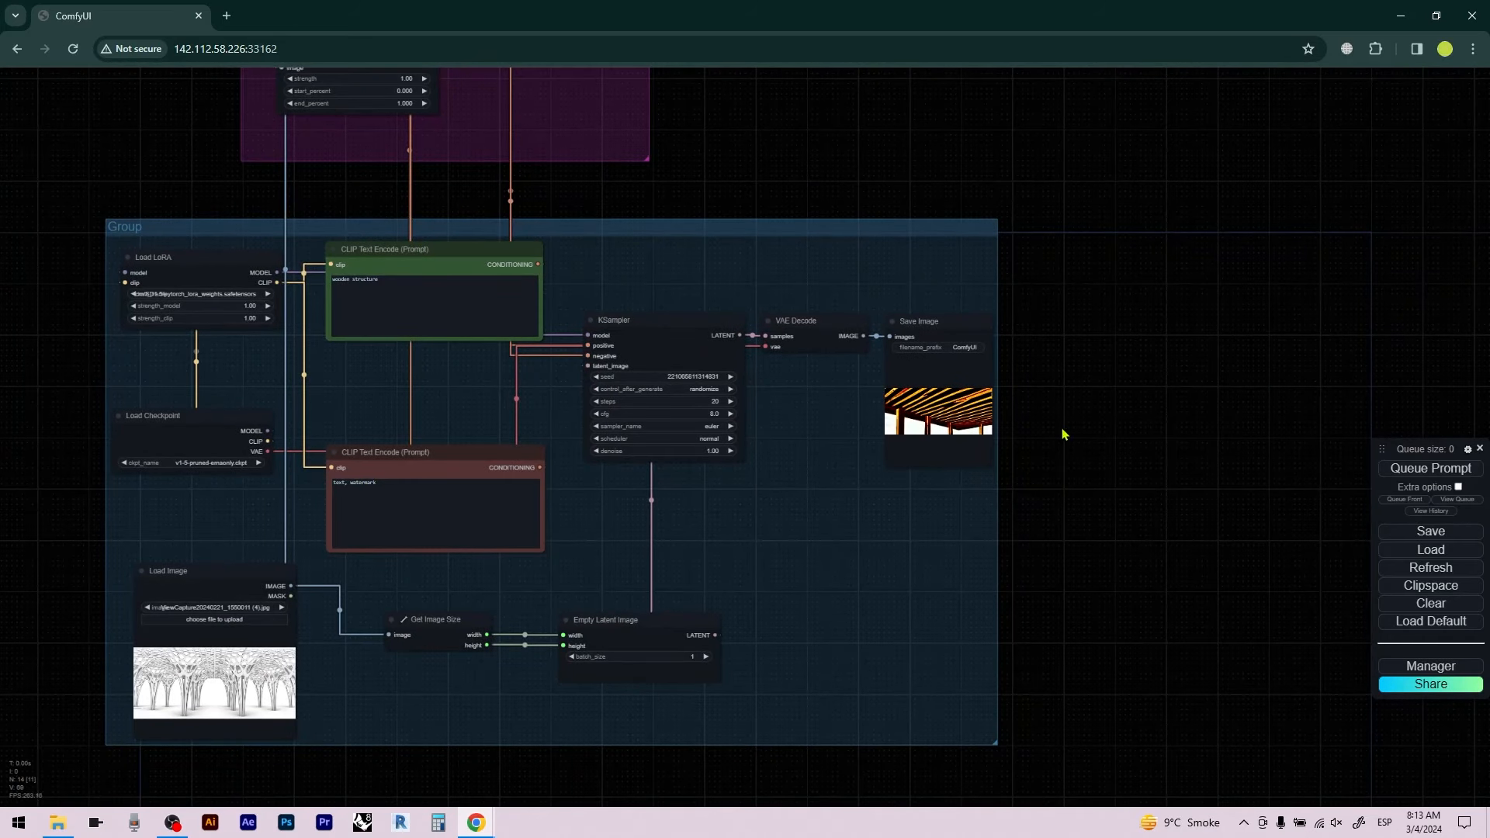
pyautogui.moveTo(1062, 444); pyautogui.dragTo(1097, 379)
pyautogui.doubleClick(490, 506)
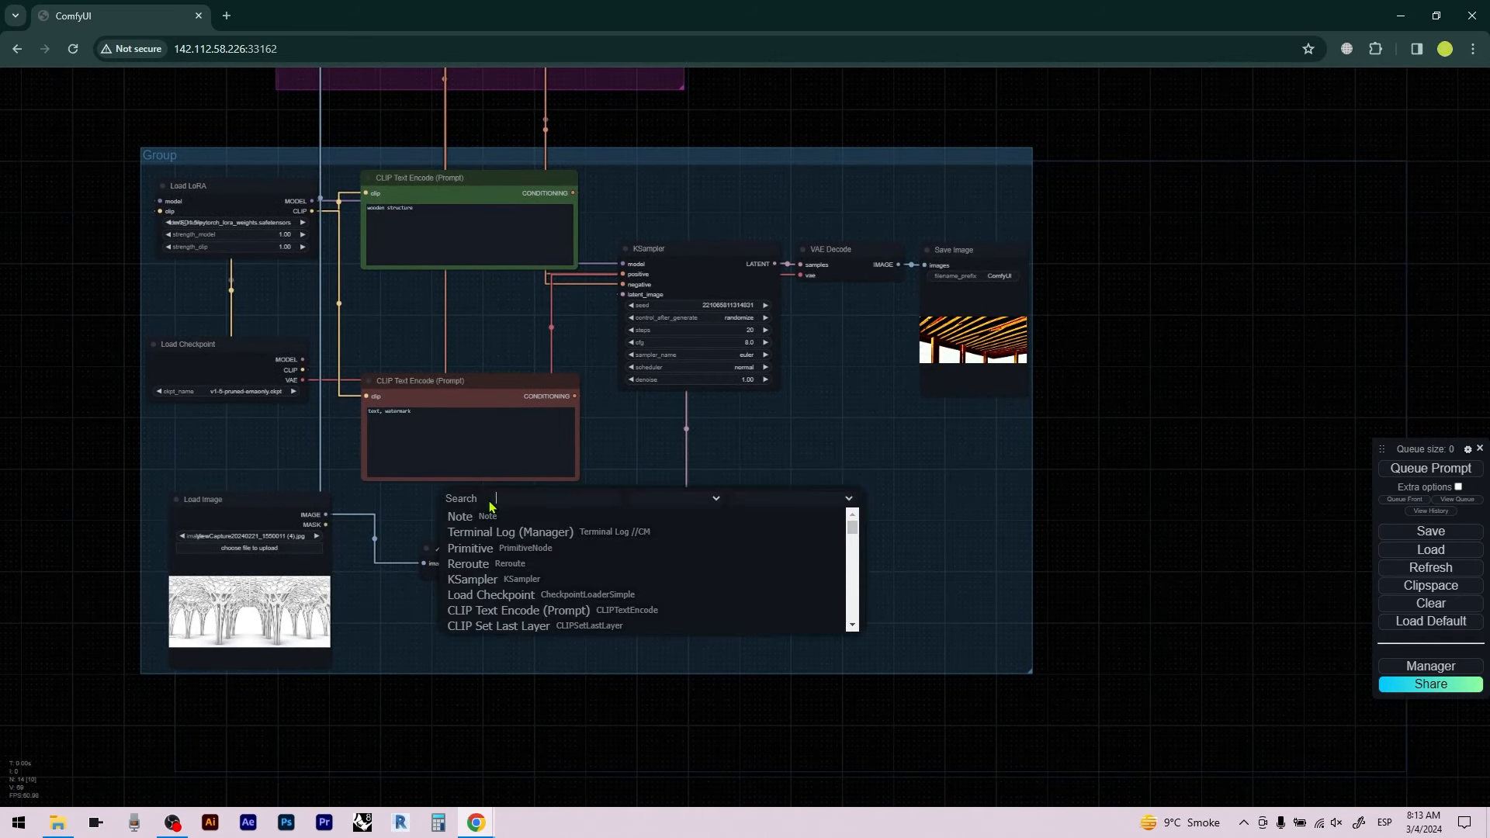
pyautogui.write('vae')
pyautogui.press('Down')
pyautogui.press('Down')
pyautogui.press('Down')
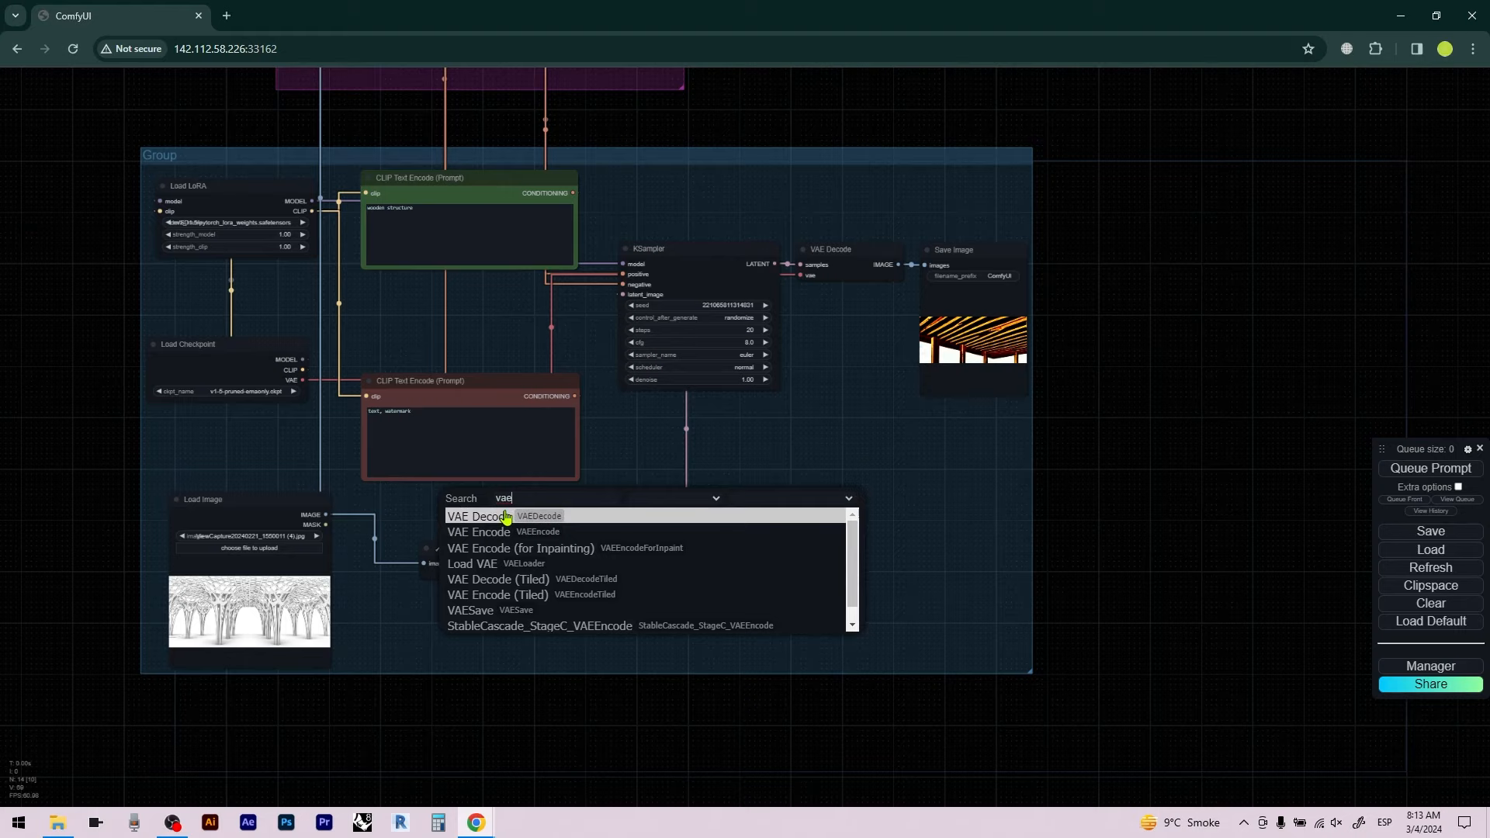
pyautogui.press('Return')
pyautogui.scroll(1, 475, 506)
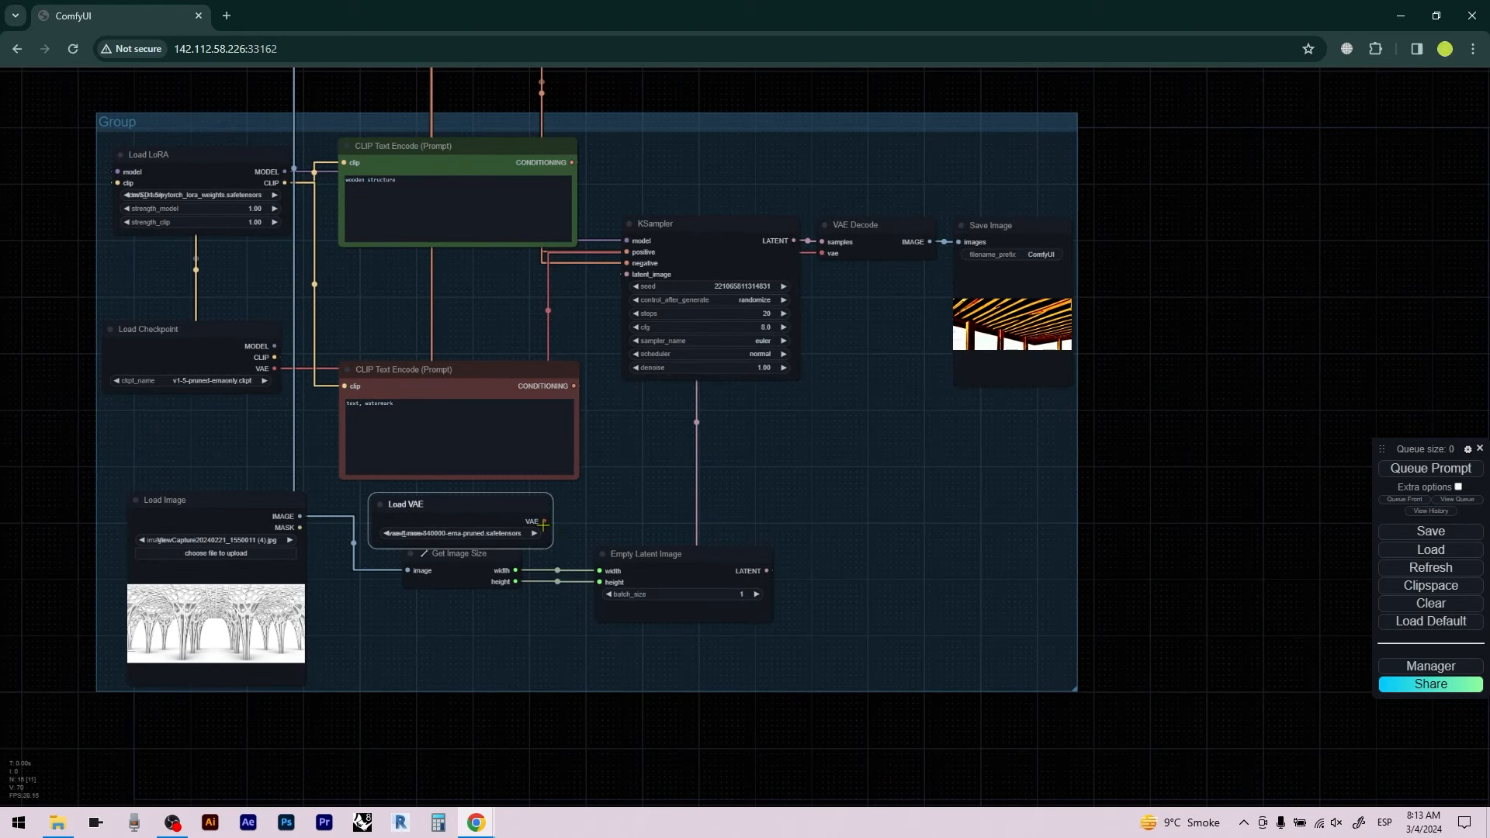
pyautogui.moveTo(544, 521); pyautogui.dragTo(821, 256)
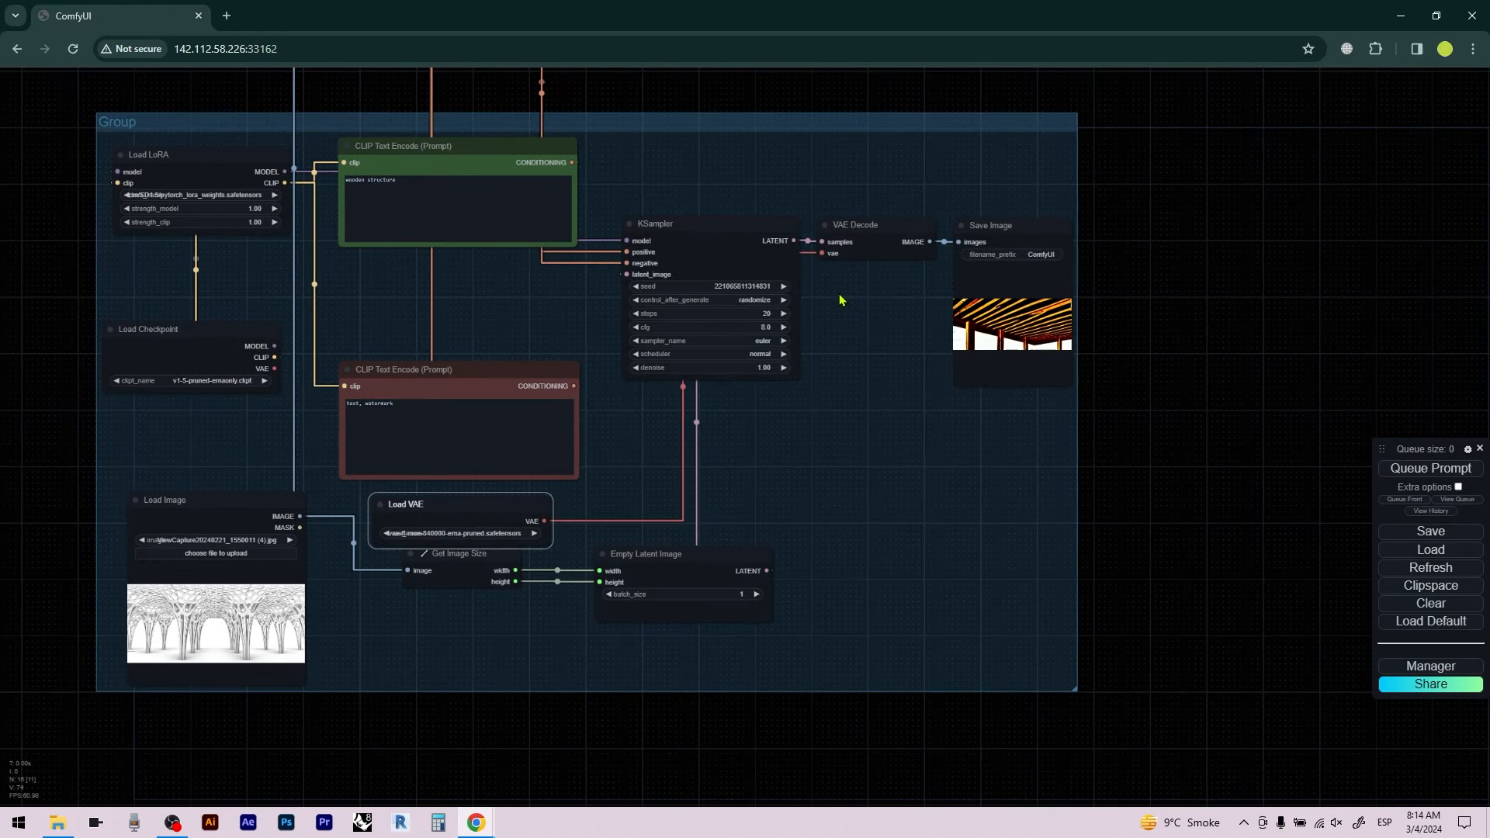
# Run the workflow and enlarge the Save Image node to show a bigger preview of the result
pyautogui.scroll(-3, 791, 473)
pyautogui.moveTo(1121, 416); pyautogui.dragTo(995, 547)
pyautogui.scroll(-1, 1044, 513)
pyautogui.hotkey('ctrl', 'Return')
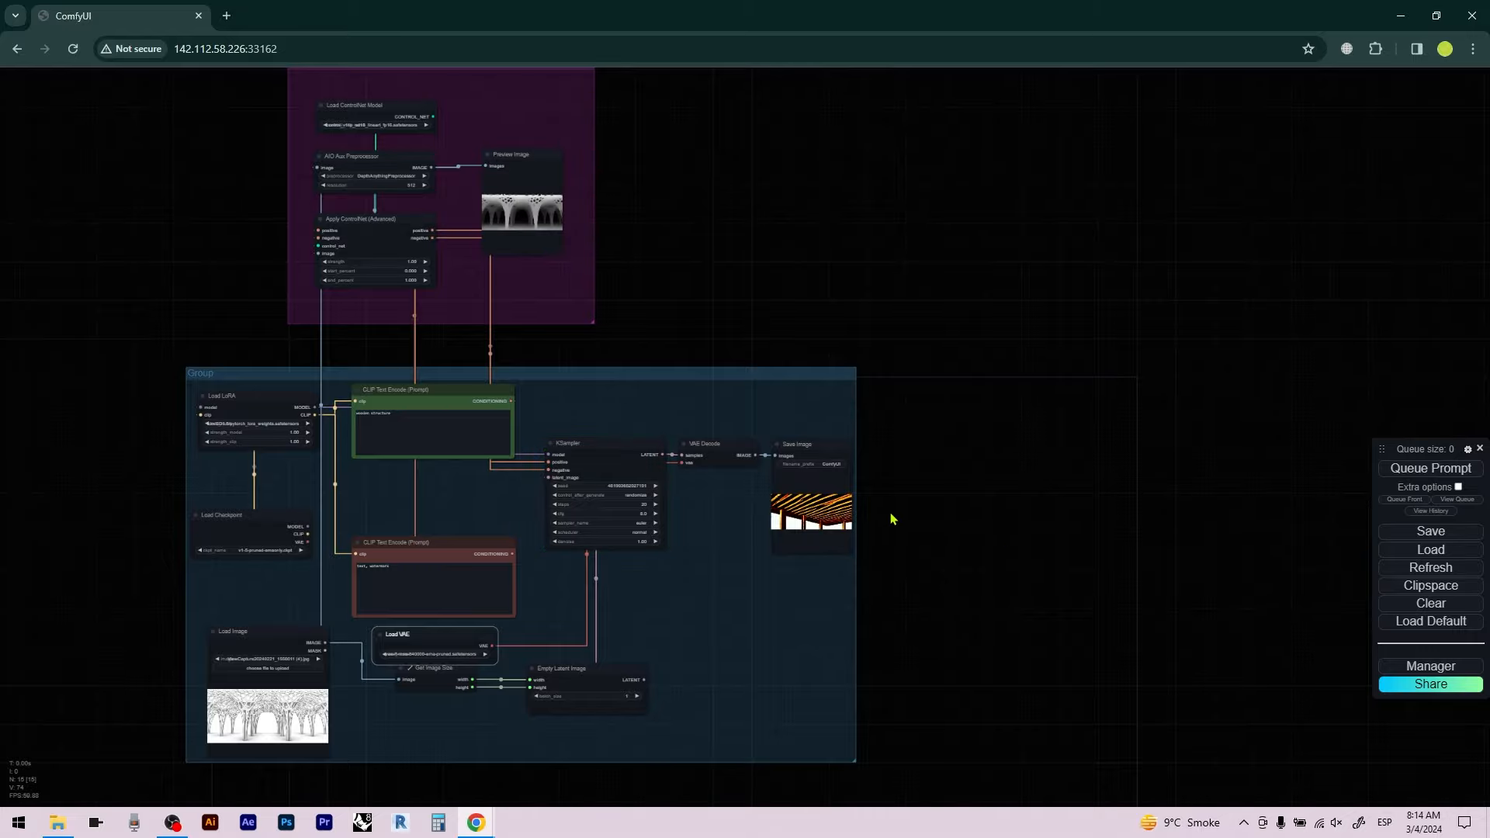
pyautogui.scroll(5, 828, 572)
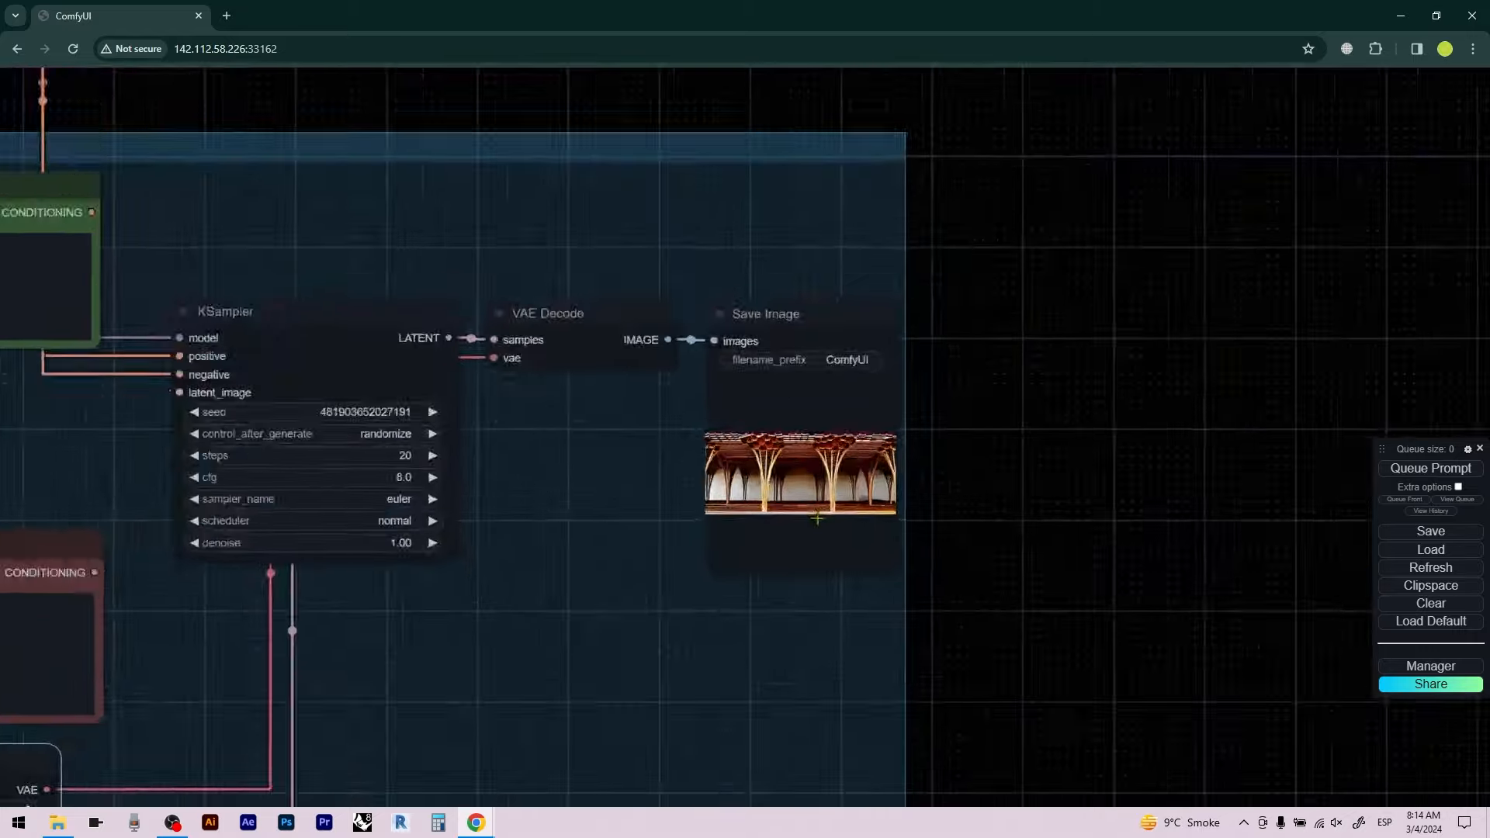
pyautogui.scroll(-3, 830, 335)
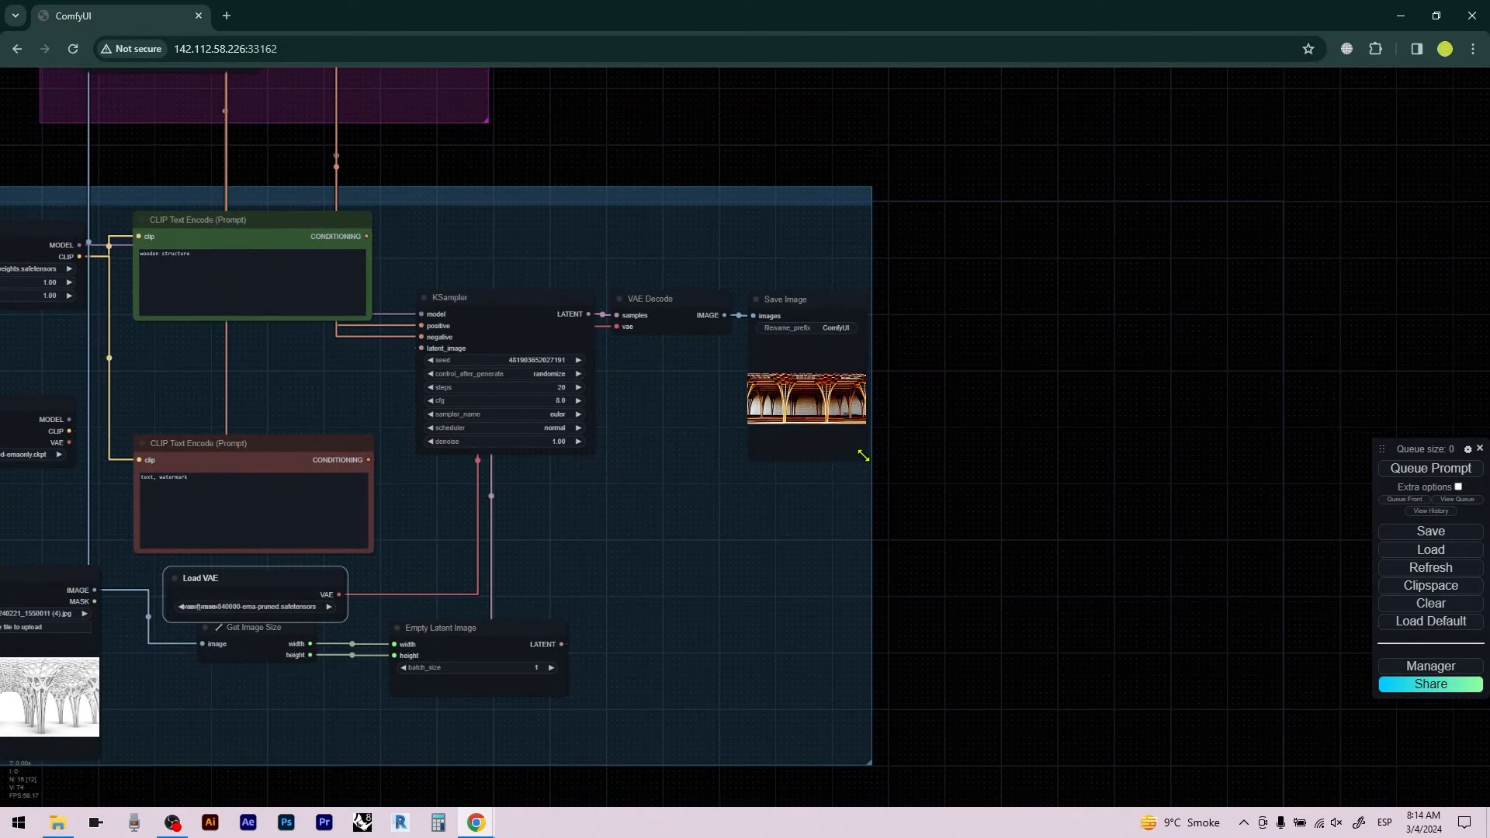
pyautogui.moveTo(863, 455); pyautogui.dragTo(1108, 656)
pyautogui.scroll(-3, 1108, 656)
# Set the KSampler's control_after_generate to fixed and its steps to 7
pyautogui.scroll(8, 698, 465)
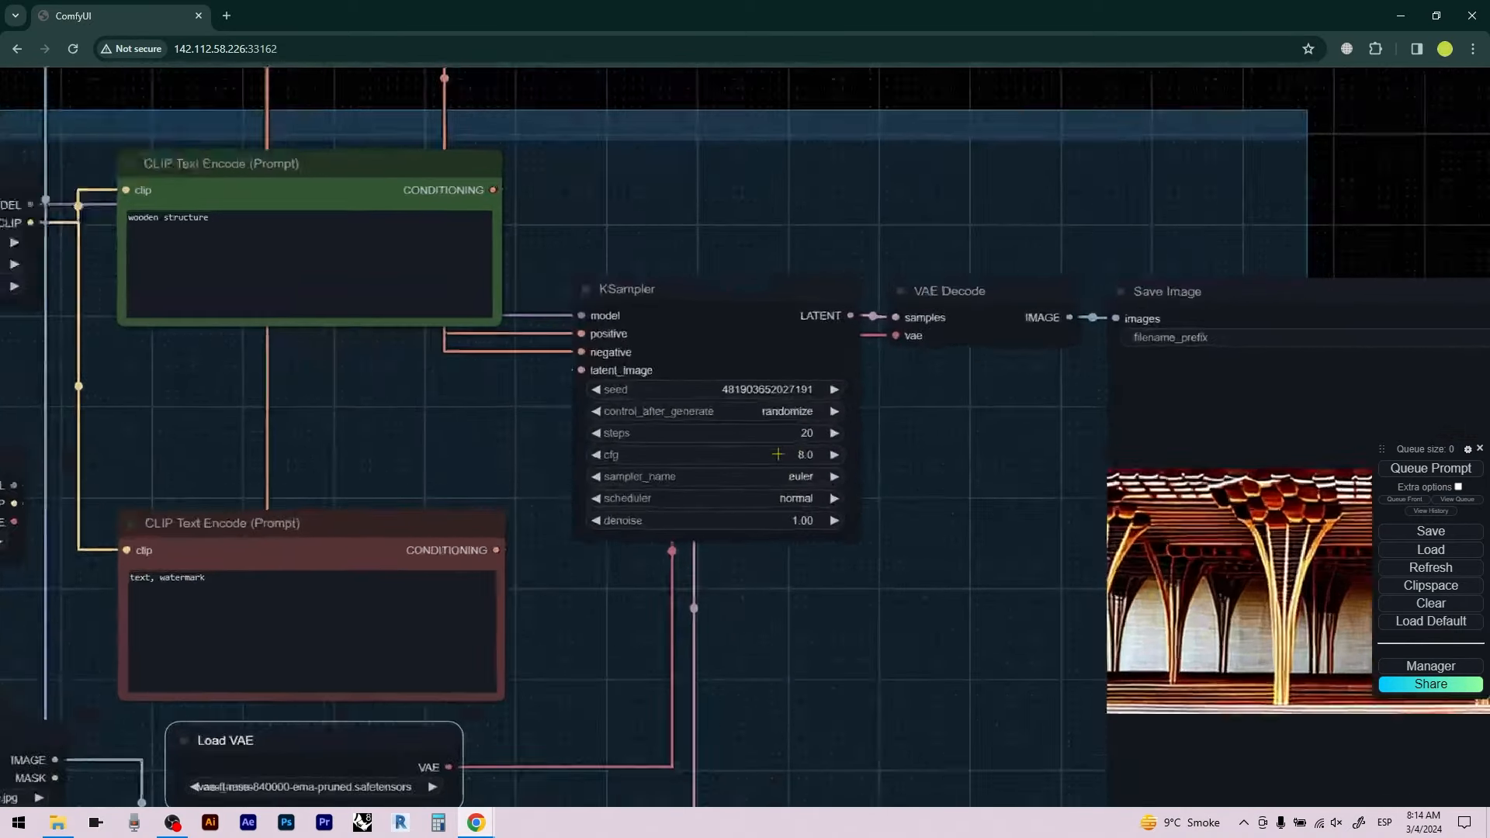
pyautogui.scroll(2, 778, 454)
pyautogui.click(791, 406)
pyautogui.click(842, 396)
pyautogui.click(804, 431)
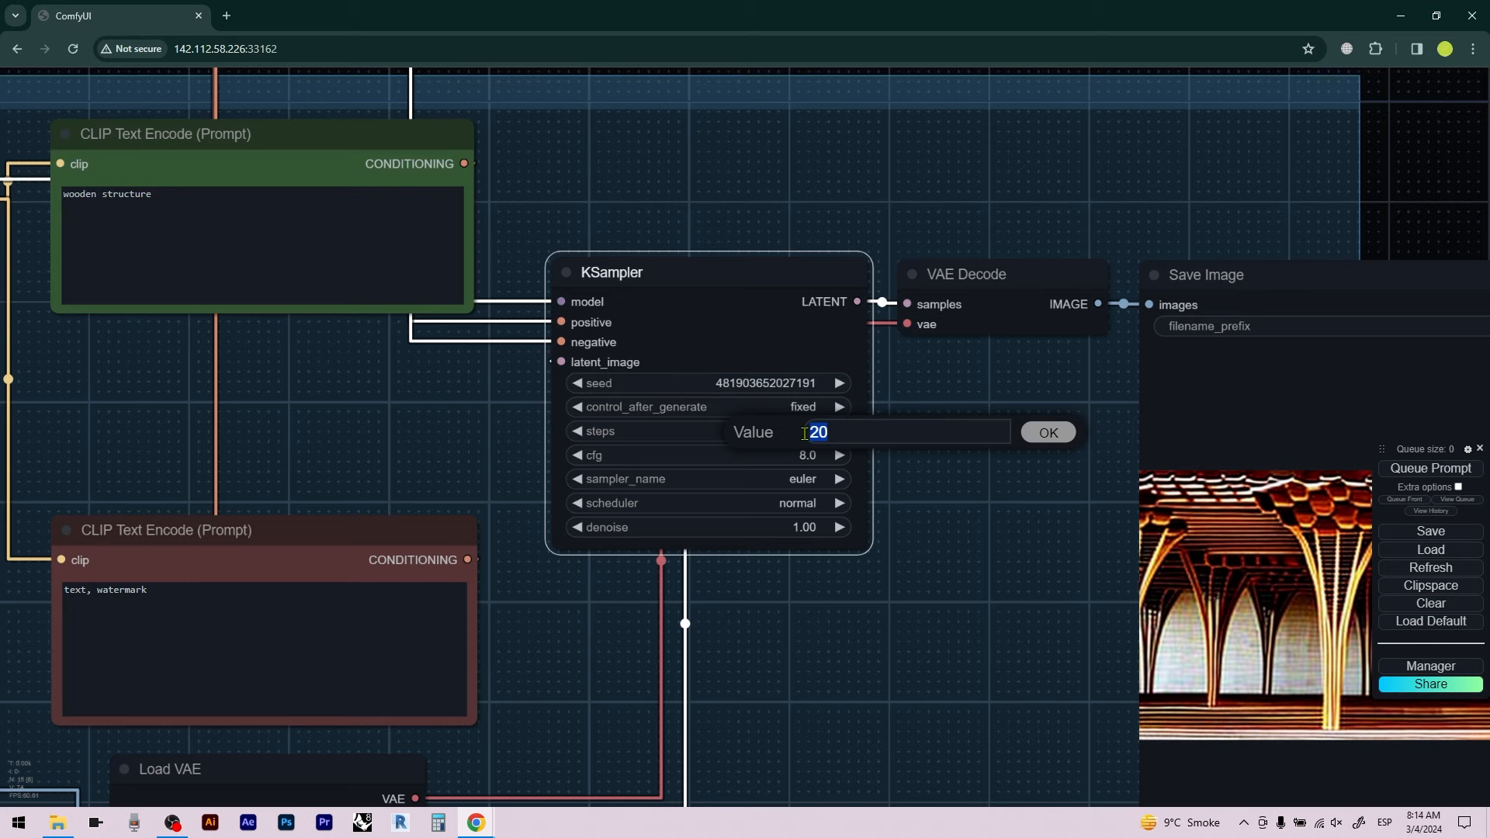
pyautogui.write('7')
pyautogui.press('Return')
# Set the KSampler's cfg to 1.6 and sampler_name to lcm, and regenerate the image
pyautogui.click(781, 461)
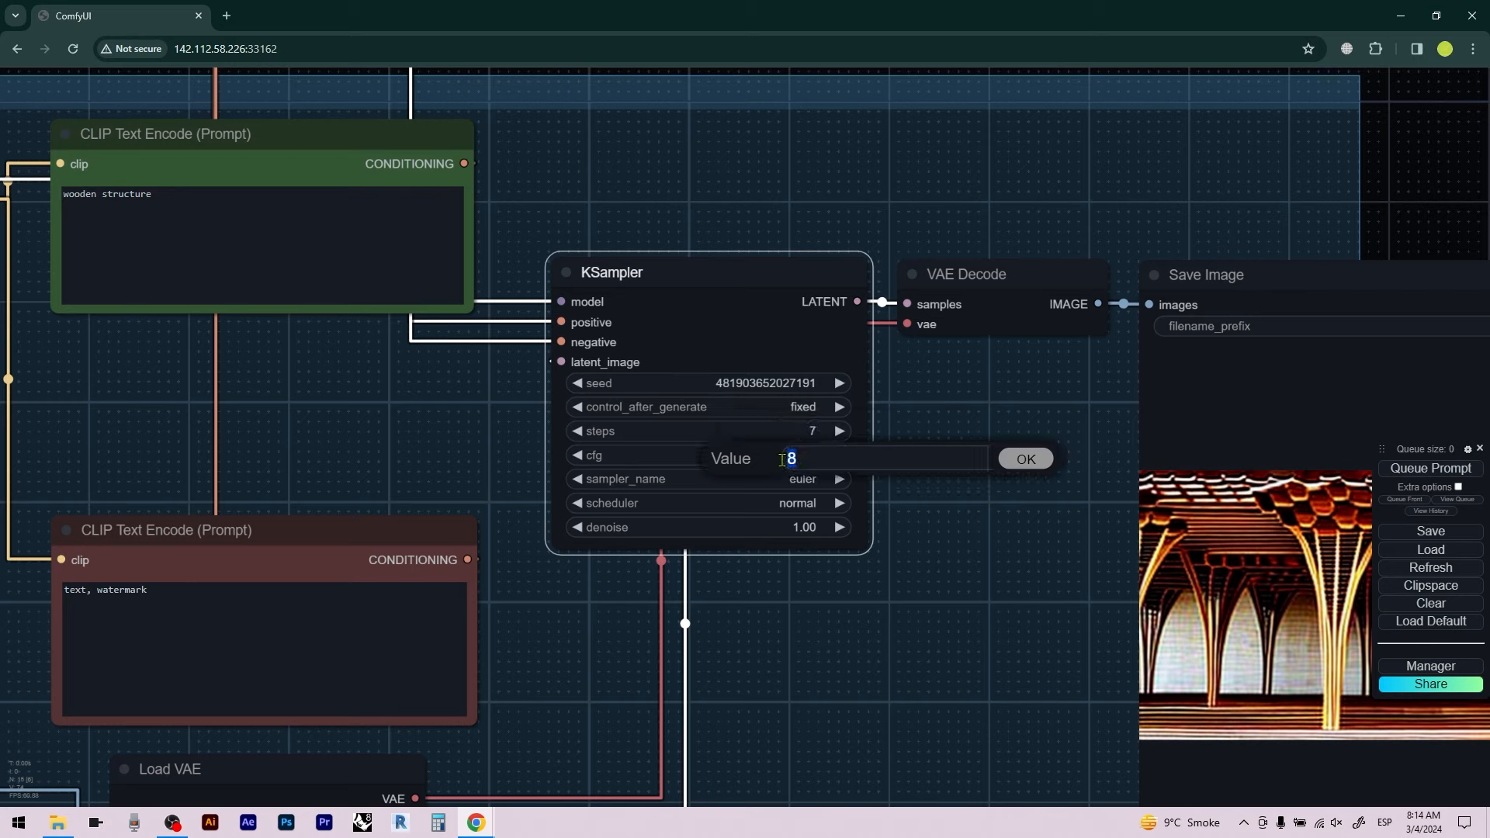
pyautogui.write('1.6')
pyautogui.click(1023, 460)
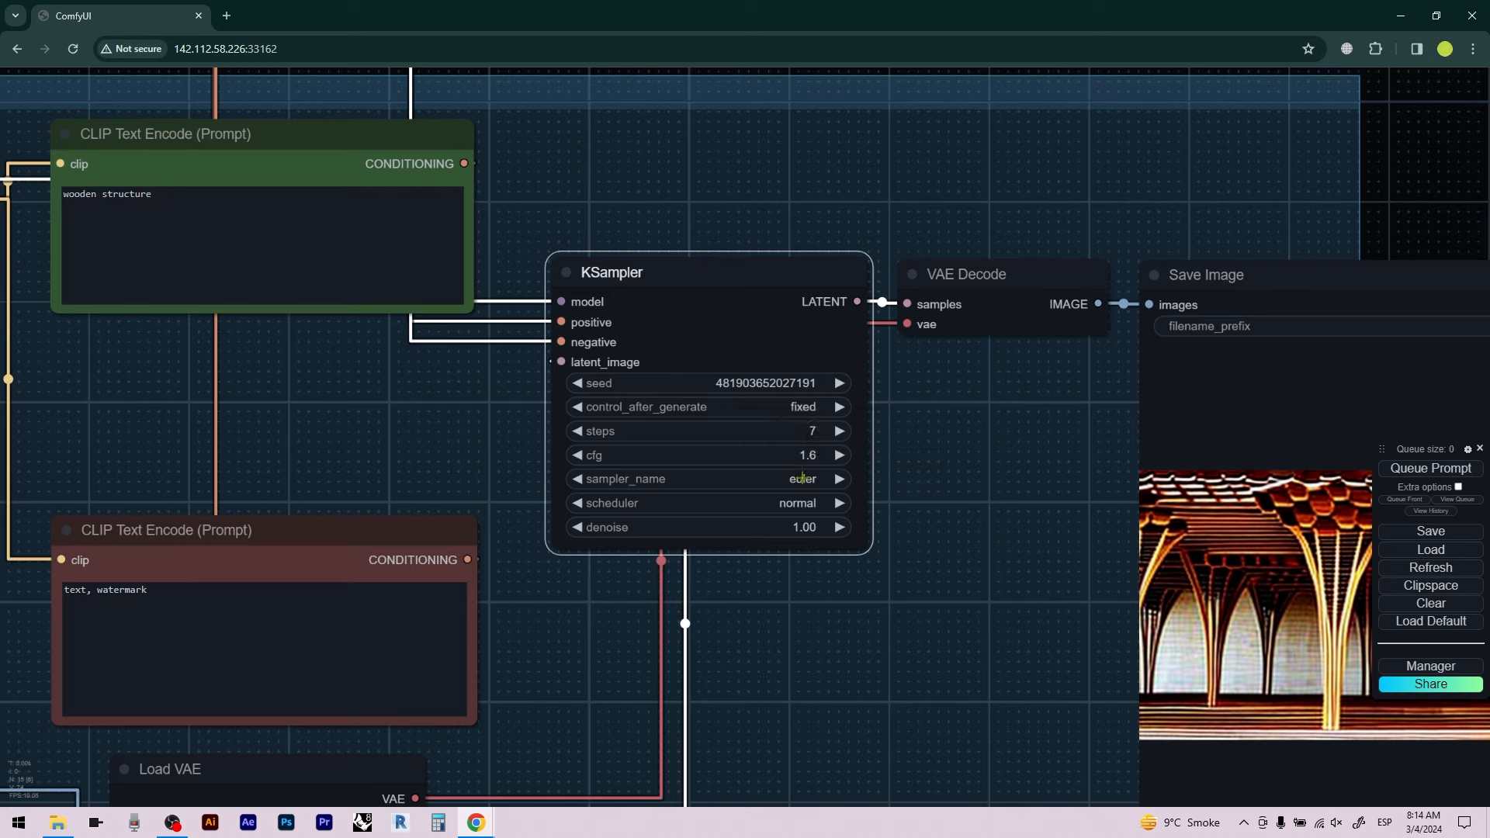
pyautogui.click(799, 479)
pyautogui.scroll(-2, 803, 513)
pyautogui.click(806, 660)
pyautogui.scroll(-8, 594, 535)
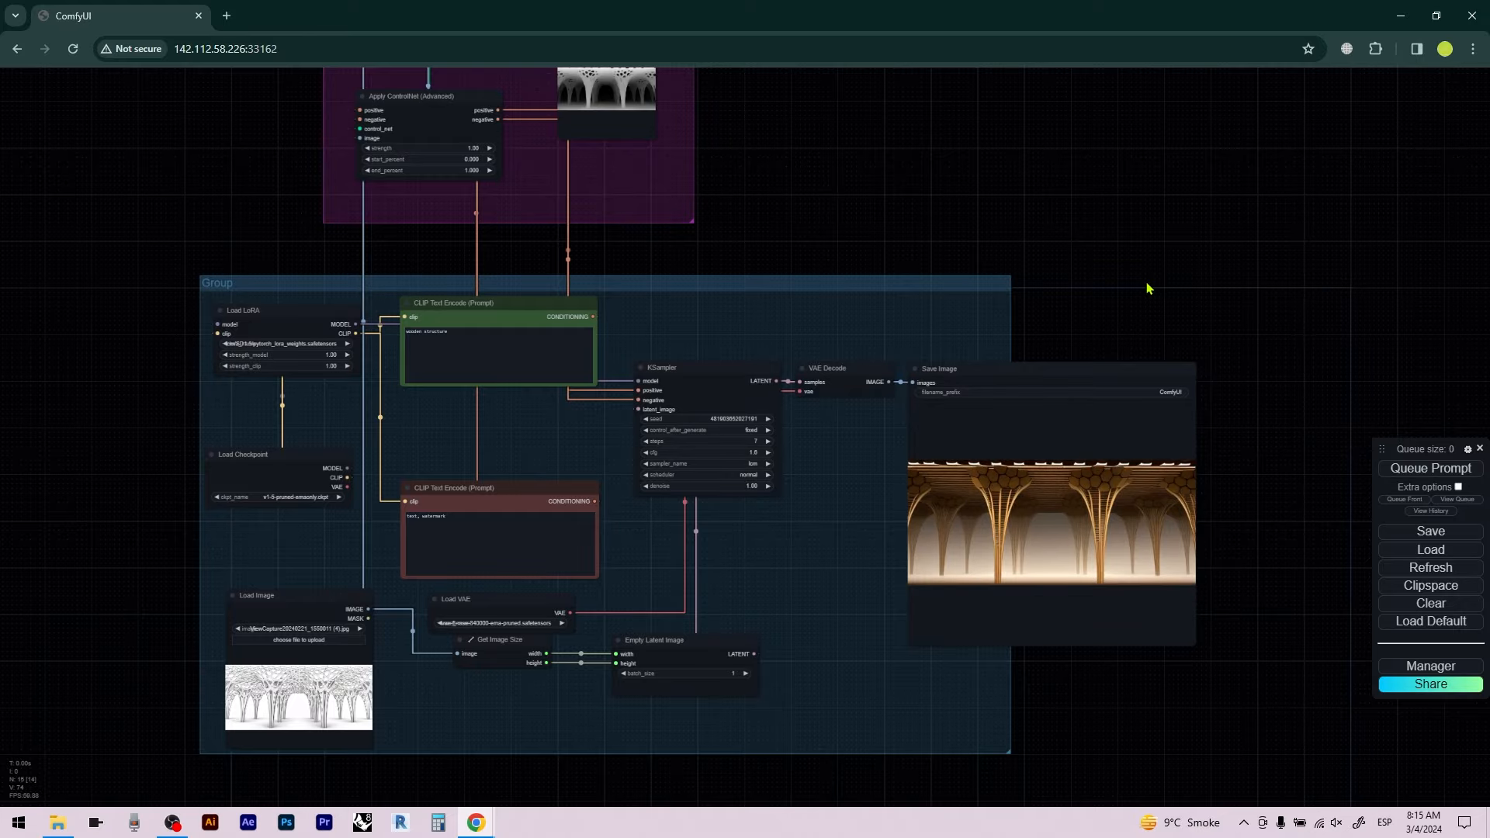
# Lower the depth ControlNet's strength to 0.50 and regenerate the image to compare the result
pyautogui.scroll(9, 451, 135)
pyautogui.click(472, 159)
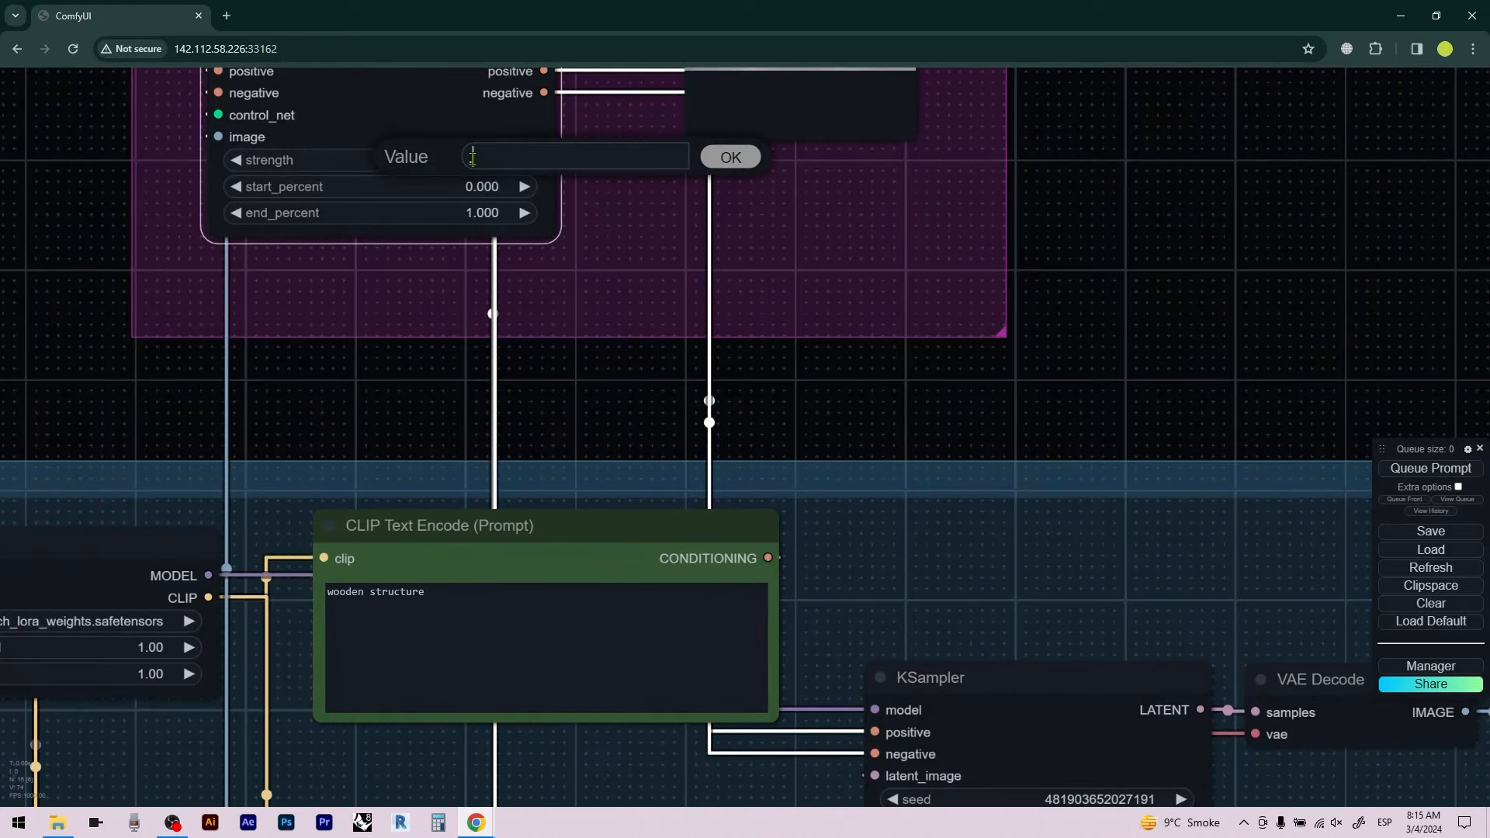
pyautogui.write('.50')
pyautogui.click(706, 165)
pyautogui.scroll(-10, 446, 161)
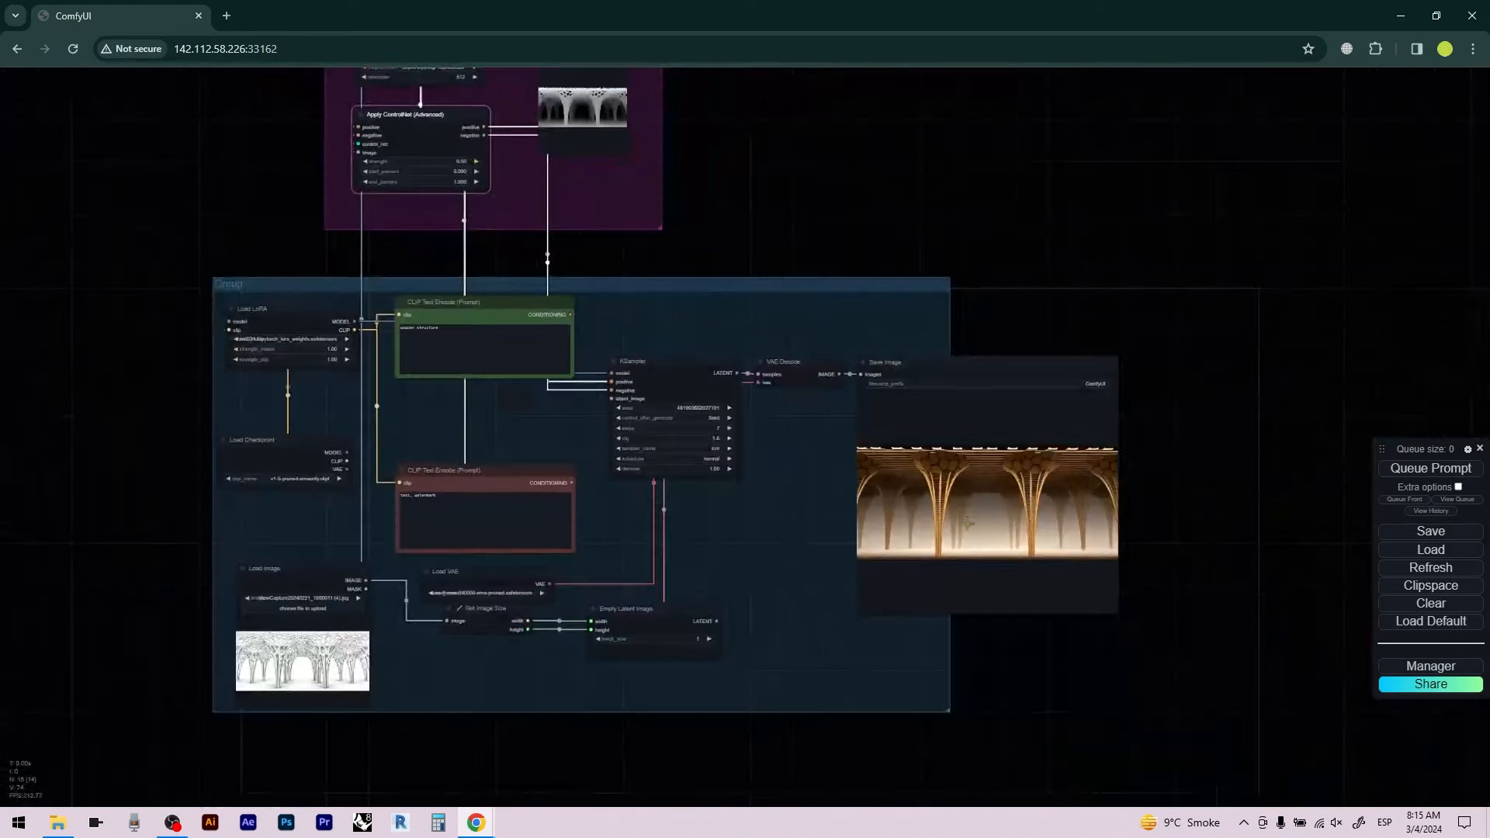
pyautogui.scroll(8, 968, 524)
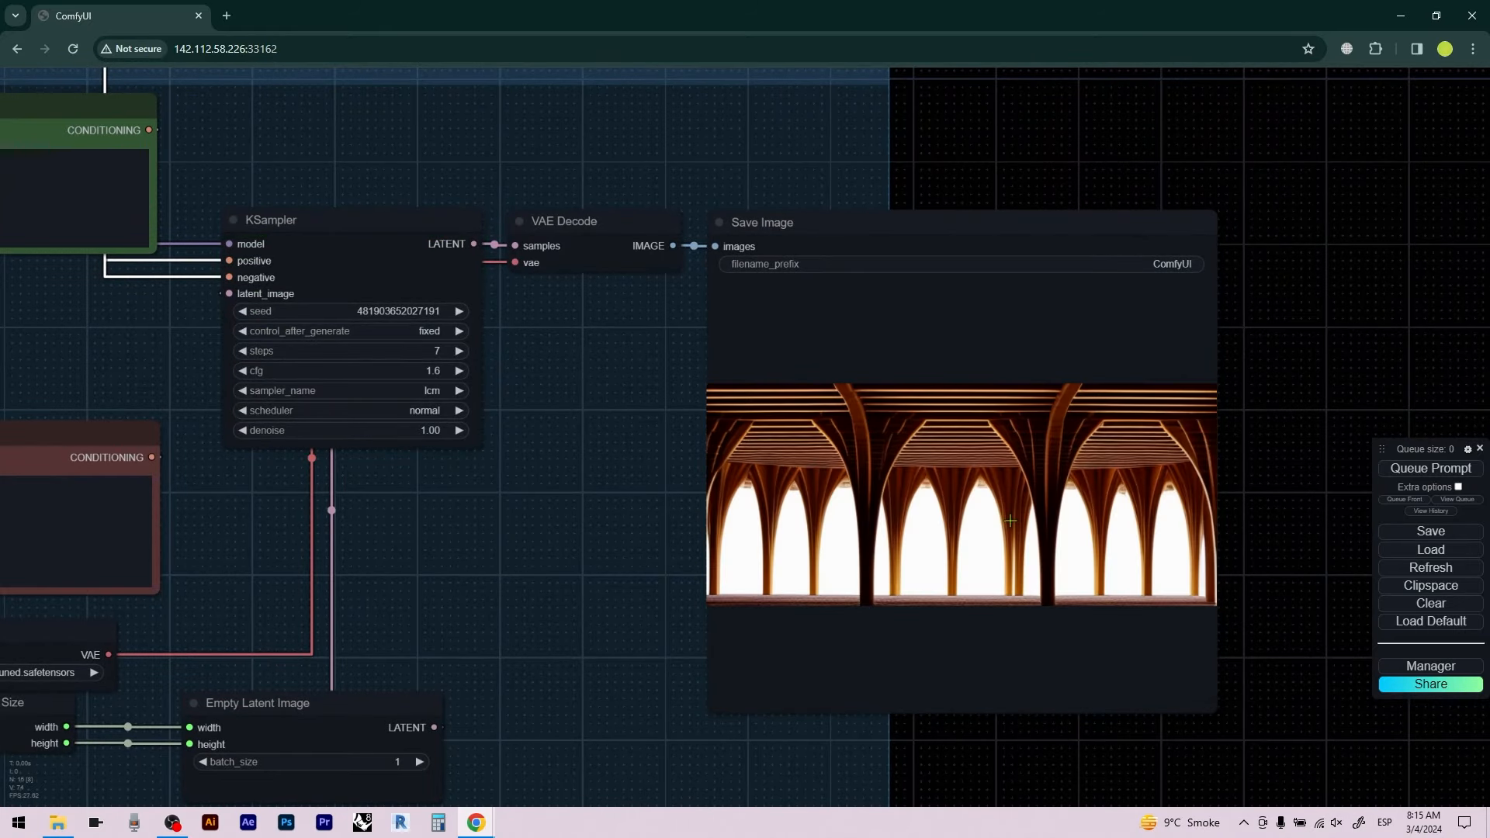
# Add a second Apply ControlNet (Advanced) node in the empty area beside the Depth group
pyautogui.scroll(-3, 970, 522)
pyautogui.scroll(-6, 974, 528)
pyautogui.scroll(2, 874, 306)
pyautogui.moveTo(844, 265); pyautogui.dragTo(711, 409)
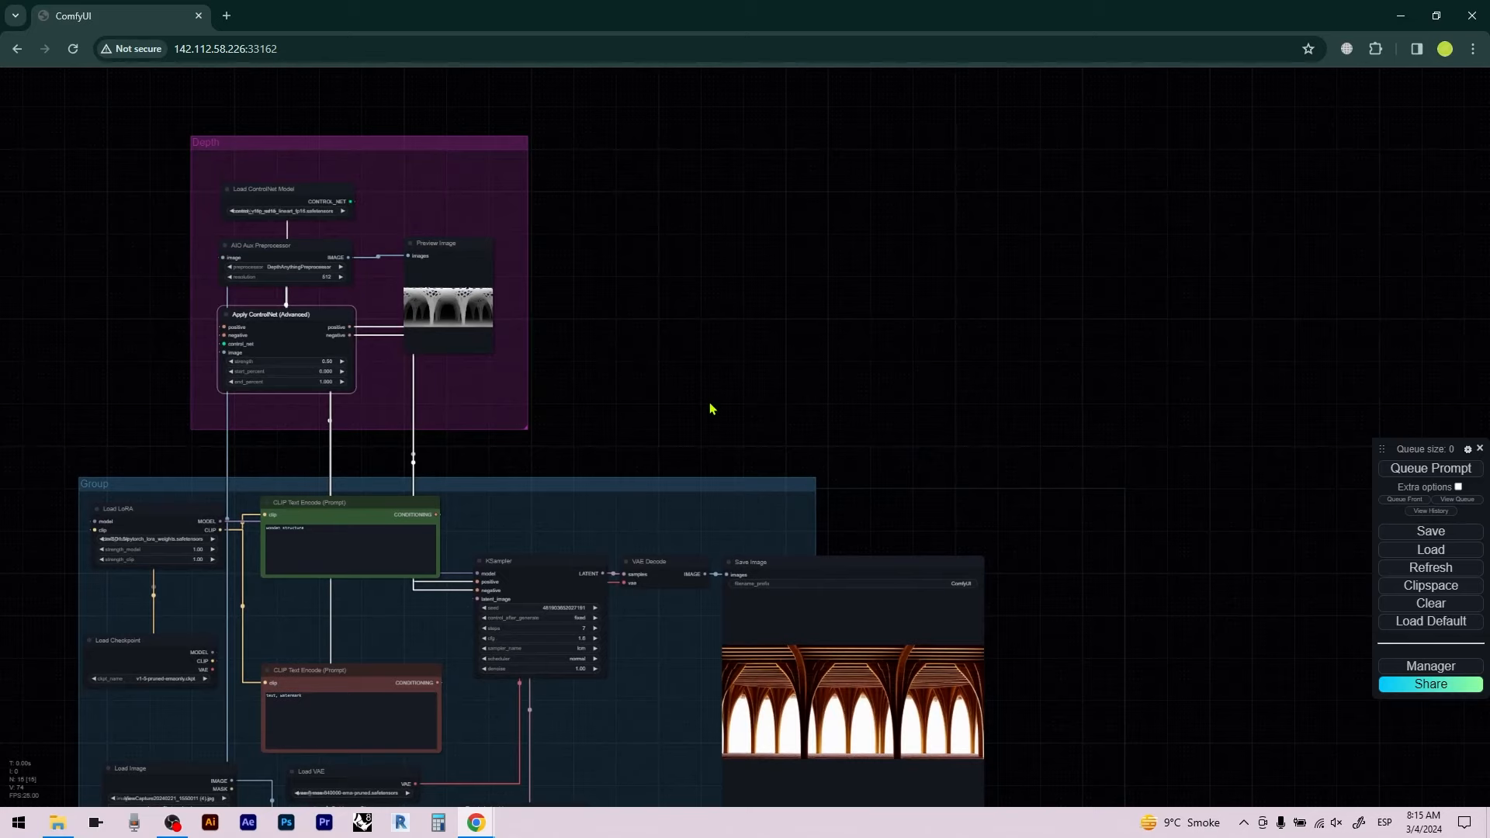
pyautogui.doubleClick(738, 352)
pyautogui.write('contrl')
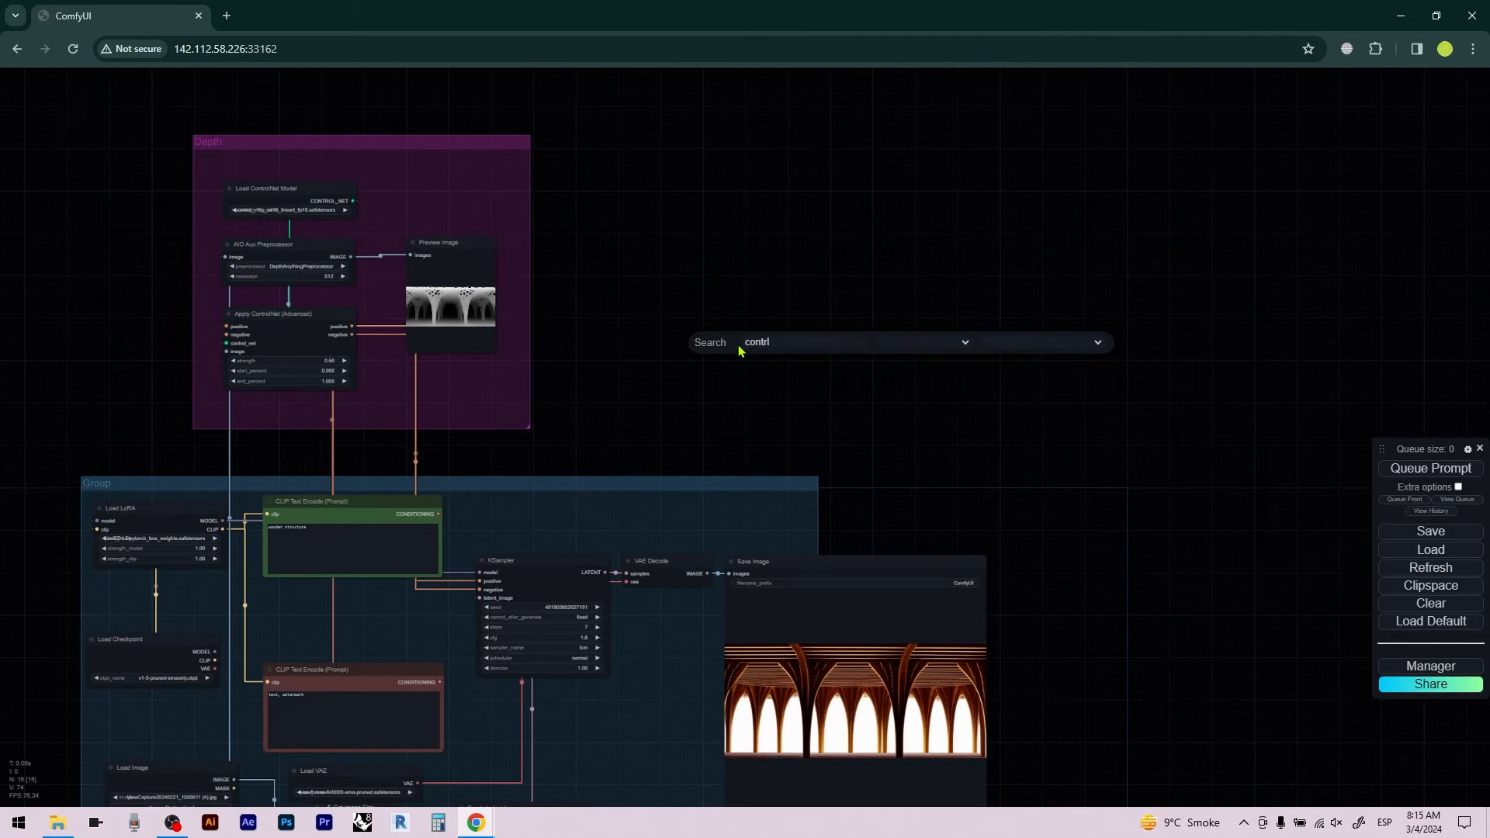
pyautogui.press('BackSpace')
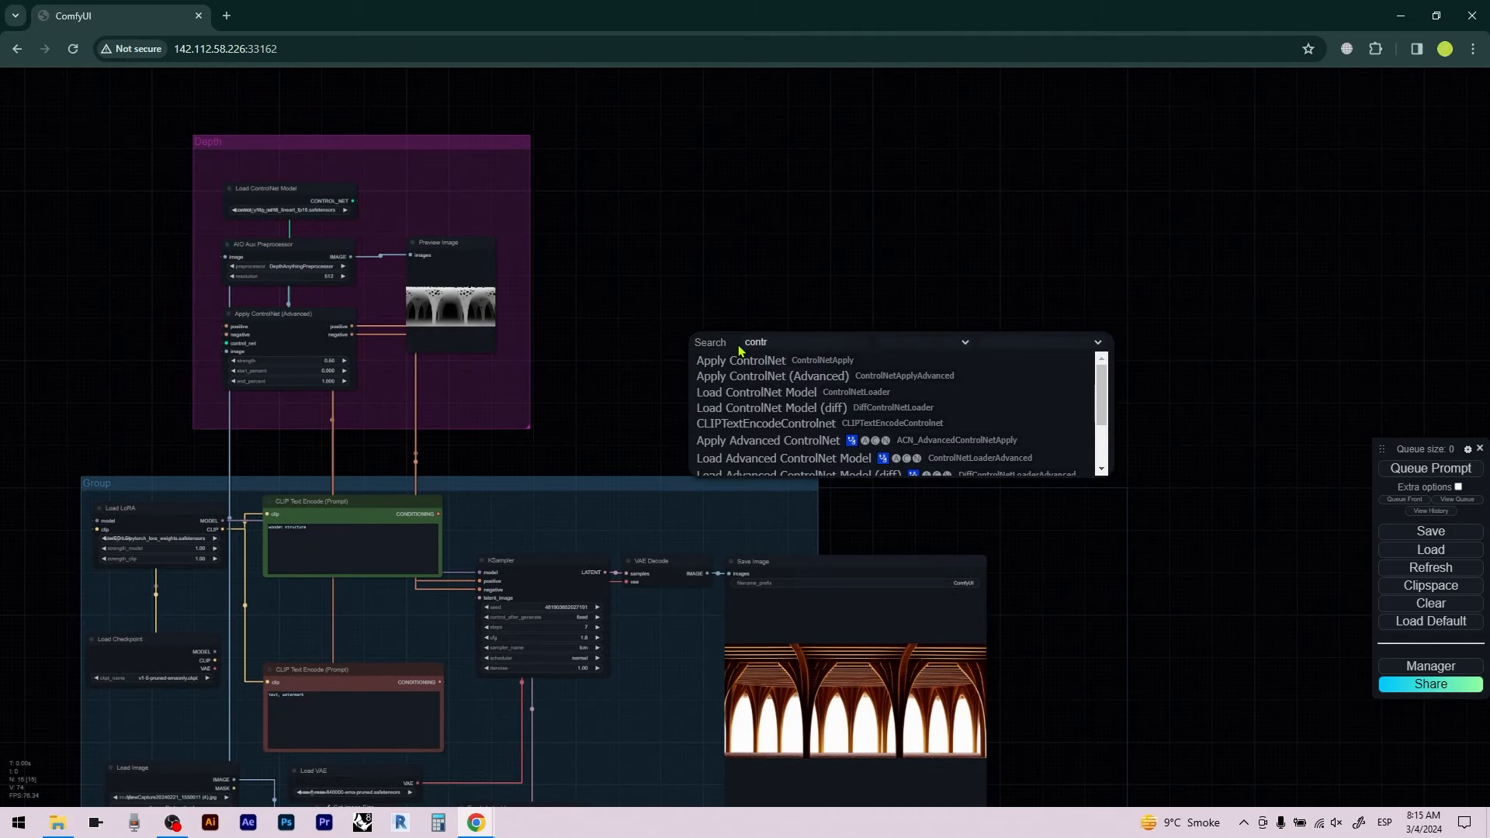
pyautogui.press('Down')
pyautogui.press('Return')
pyautogui.scroll(2, 738, 345)
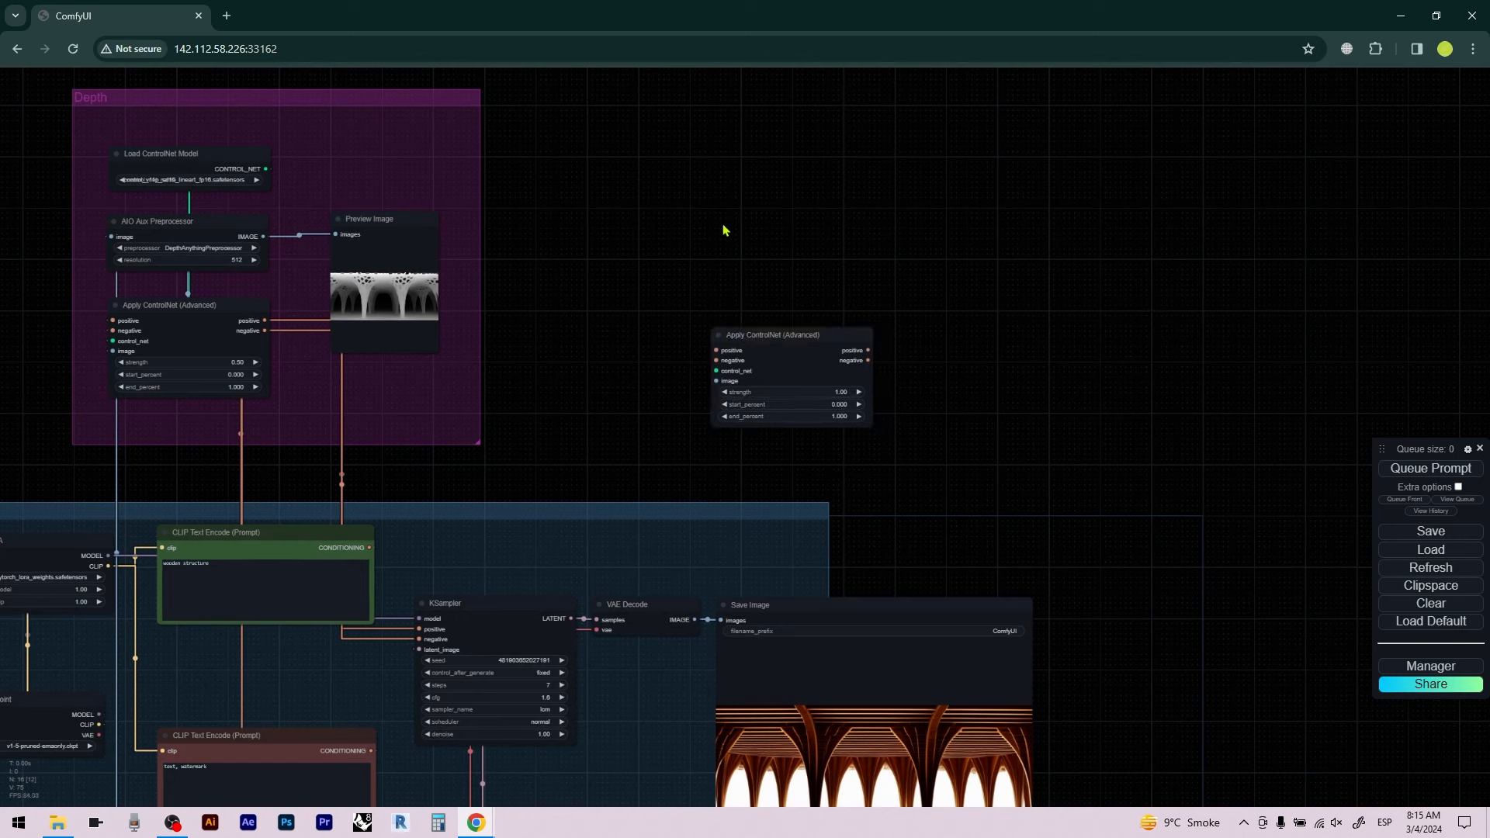
# Add an AIO Aux Preprocessor node and place it just above the new Apply ControlNet (Advanced) node
pyautogui.doubleClick(723, 230)
pyautogui.write('AIO')
pyautogui.click(735, 241)
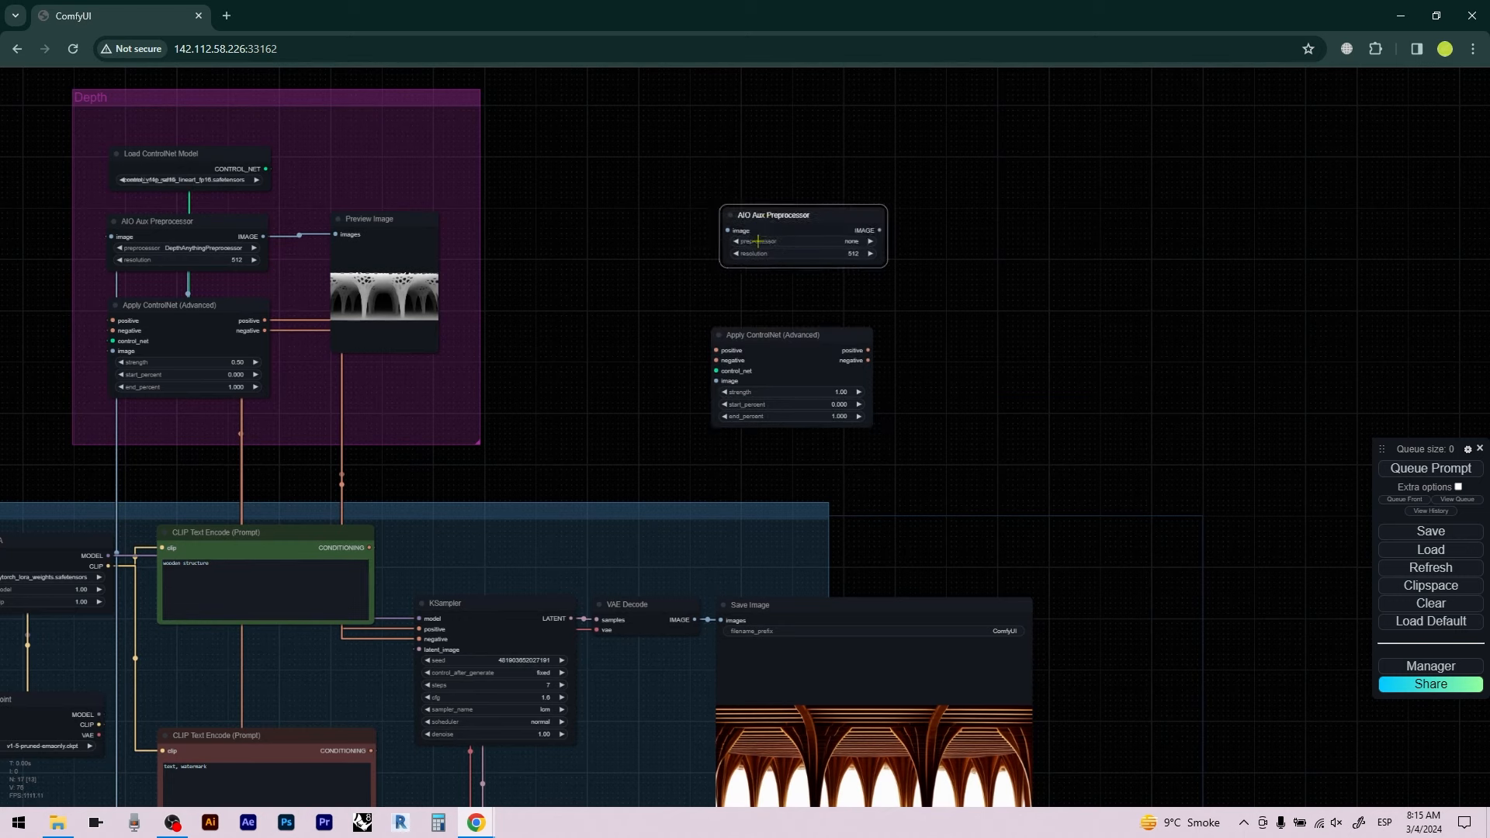
pyautogui.moveTo(758, 241); pyautogui.dragTo(741, 282)
# Add a Load ControlNet Model node and line it up above the new AIO Aux Preprocessor
pyautogui.doubleClick(748, 140)
pyautogui.write('control')
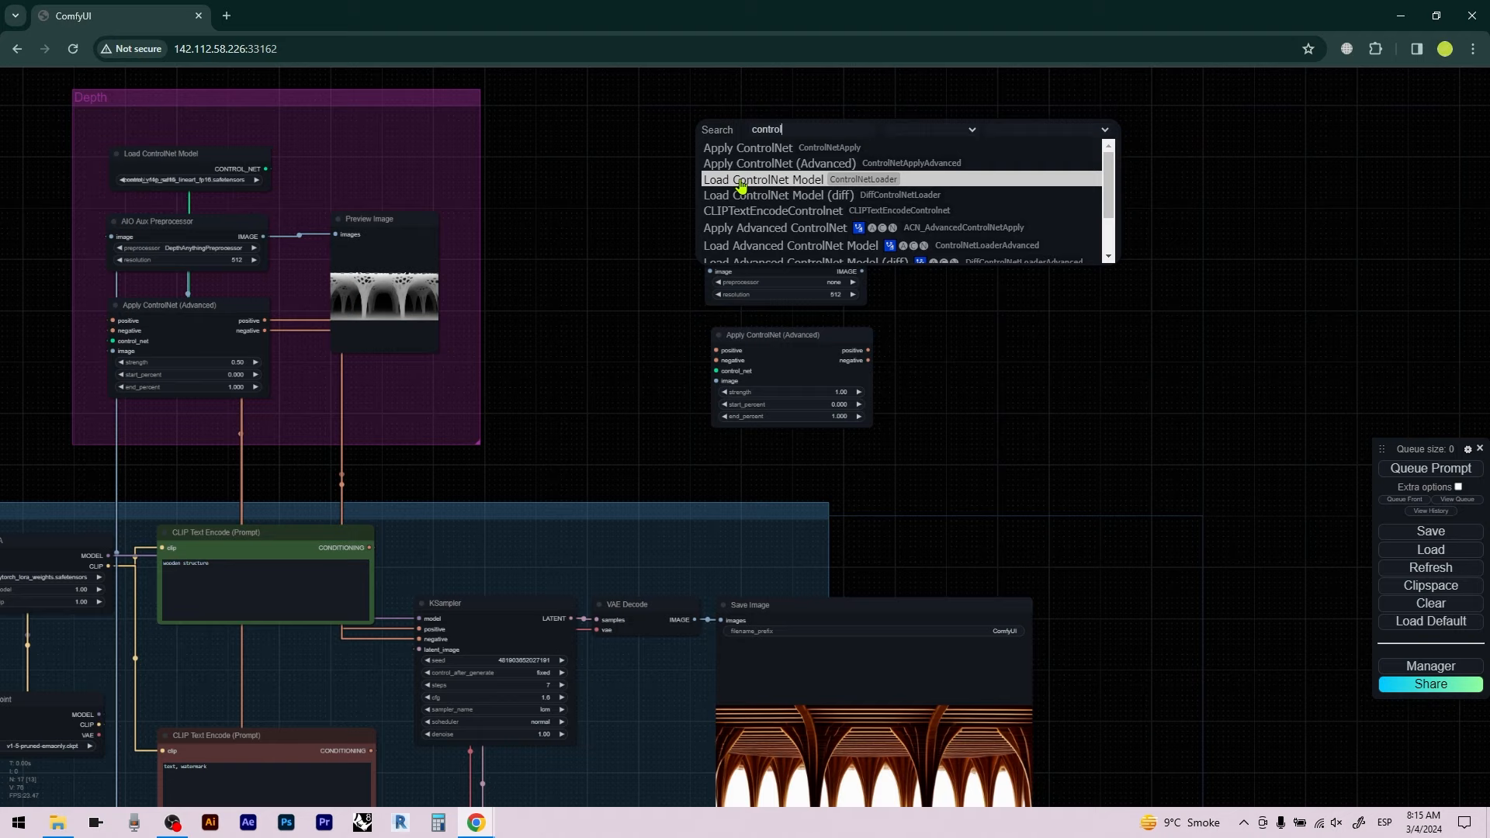
pyautogui.click(741, 180)
pyautogui.scroll(2, 741, 179)
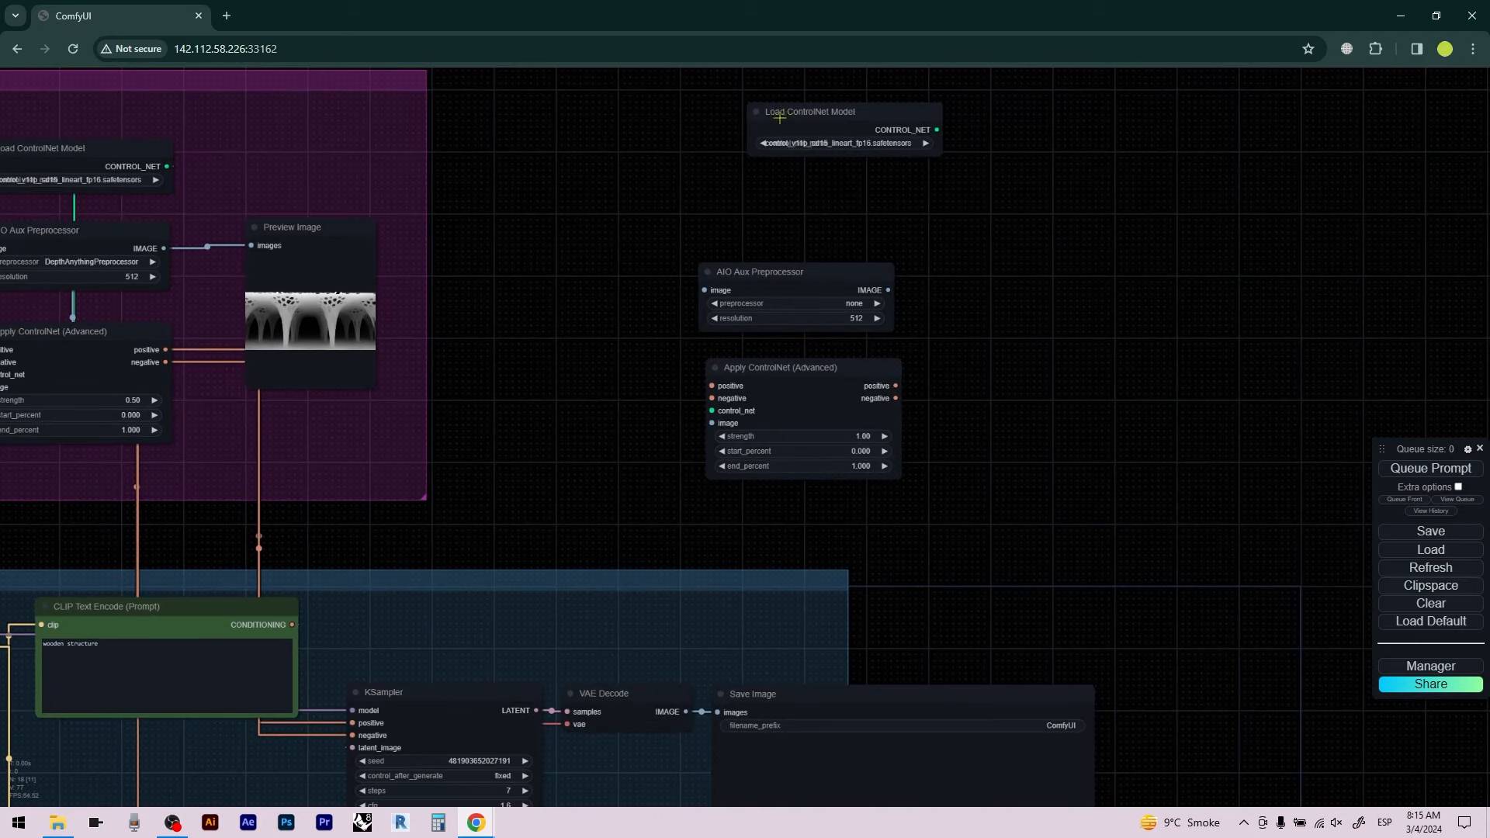
pyautogui.moveTo(779, 118); pyautogui.dragTo(734, 146)
pyautogui.moveTo(773, 276); pyautogui.dragTo(776, 260)
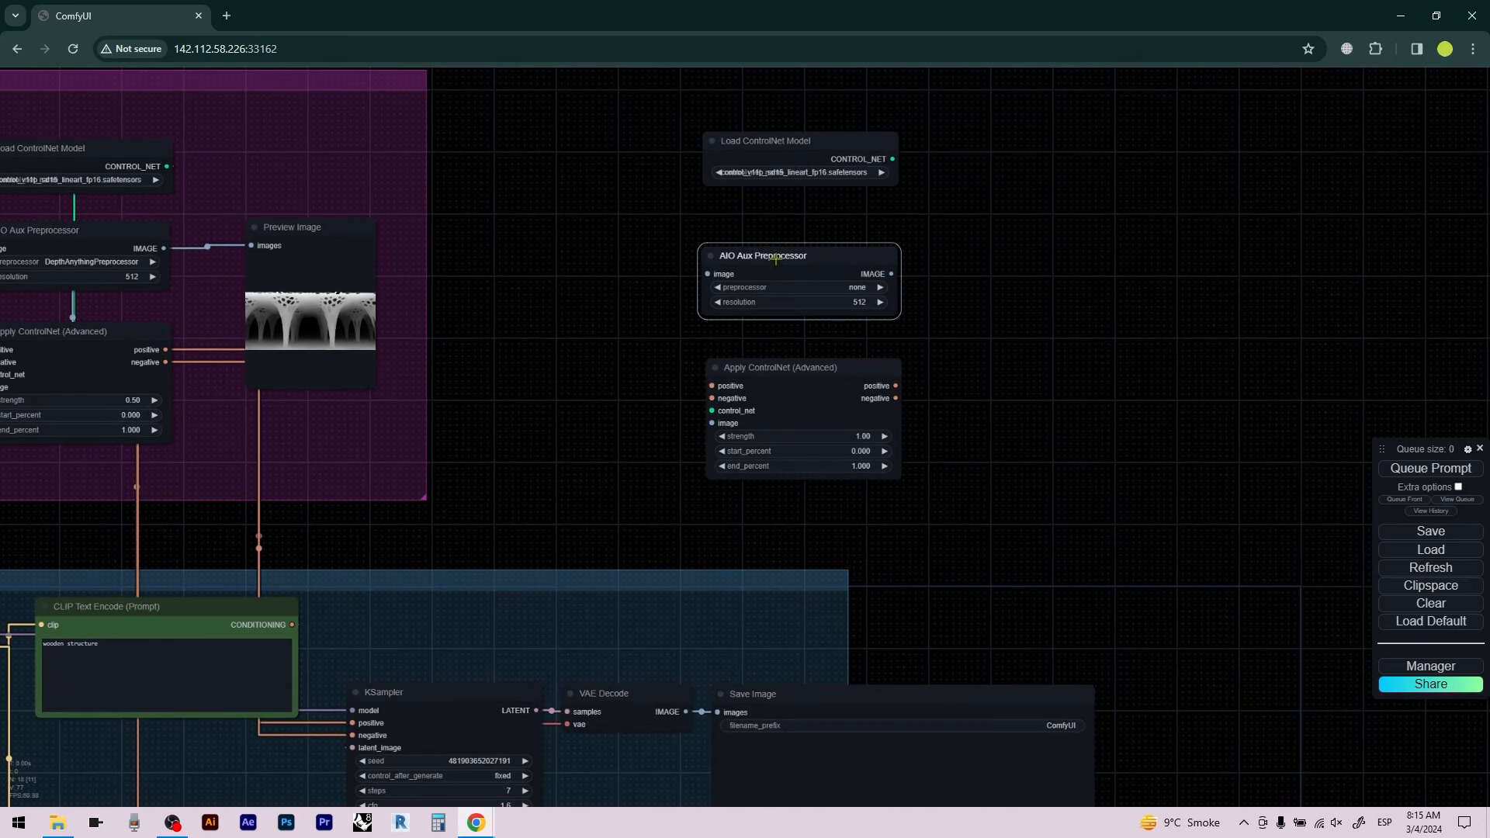
# Add a Preview Image node fed by the new AIO Aux Preprocessor's IMAGE output
pyautogui.scroll(-3, 776, 260)
pyautogui.scroll(2, 636, 122)
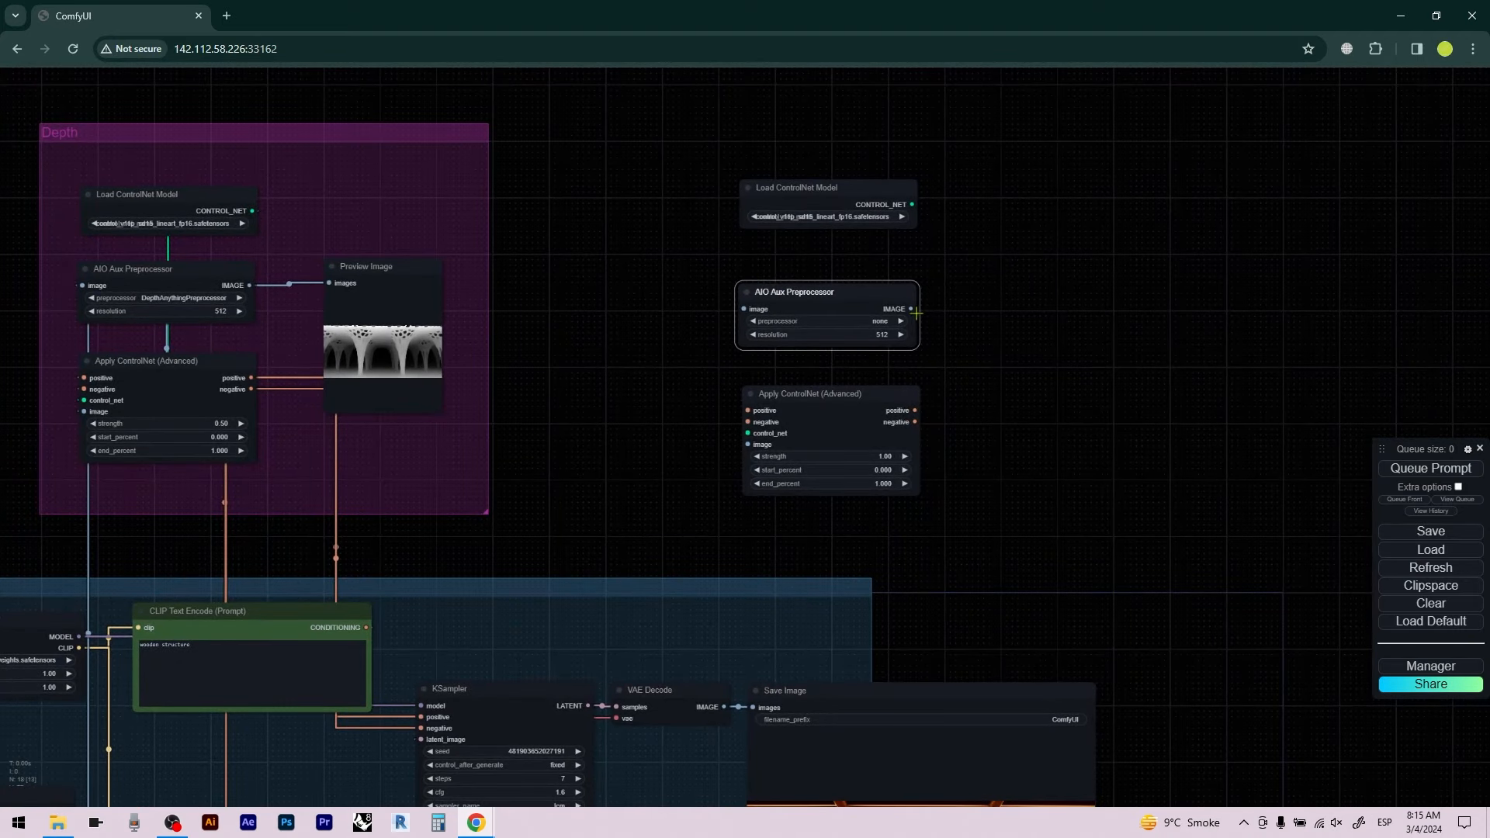
pyautogui.moveTo(917, 313); pyautogui.dragTo(975, 316)
pyautogui.click(1018, 394)
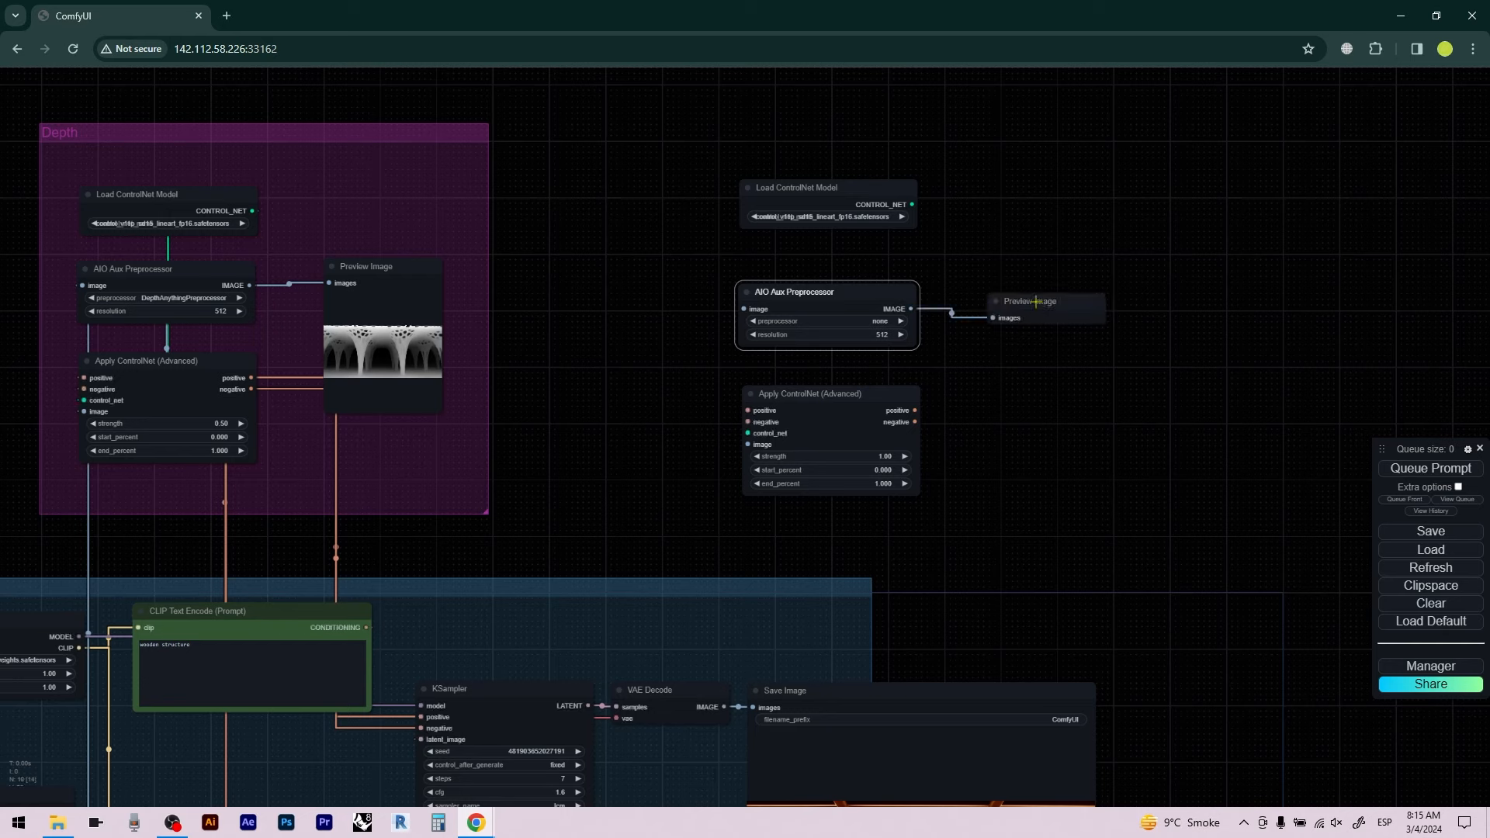
# Create a group and size it to enclose the second set of ControlNet nodes and their preview
pyautogui.rightClick(693, 130)
pyautogui.click(712, 122)
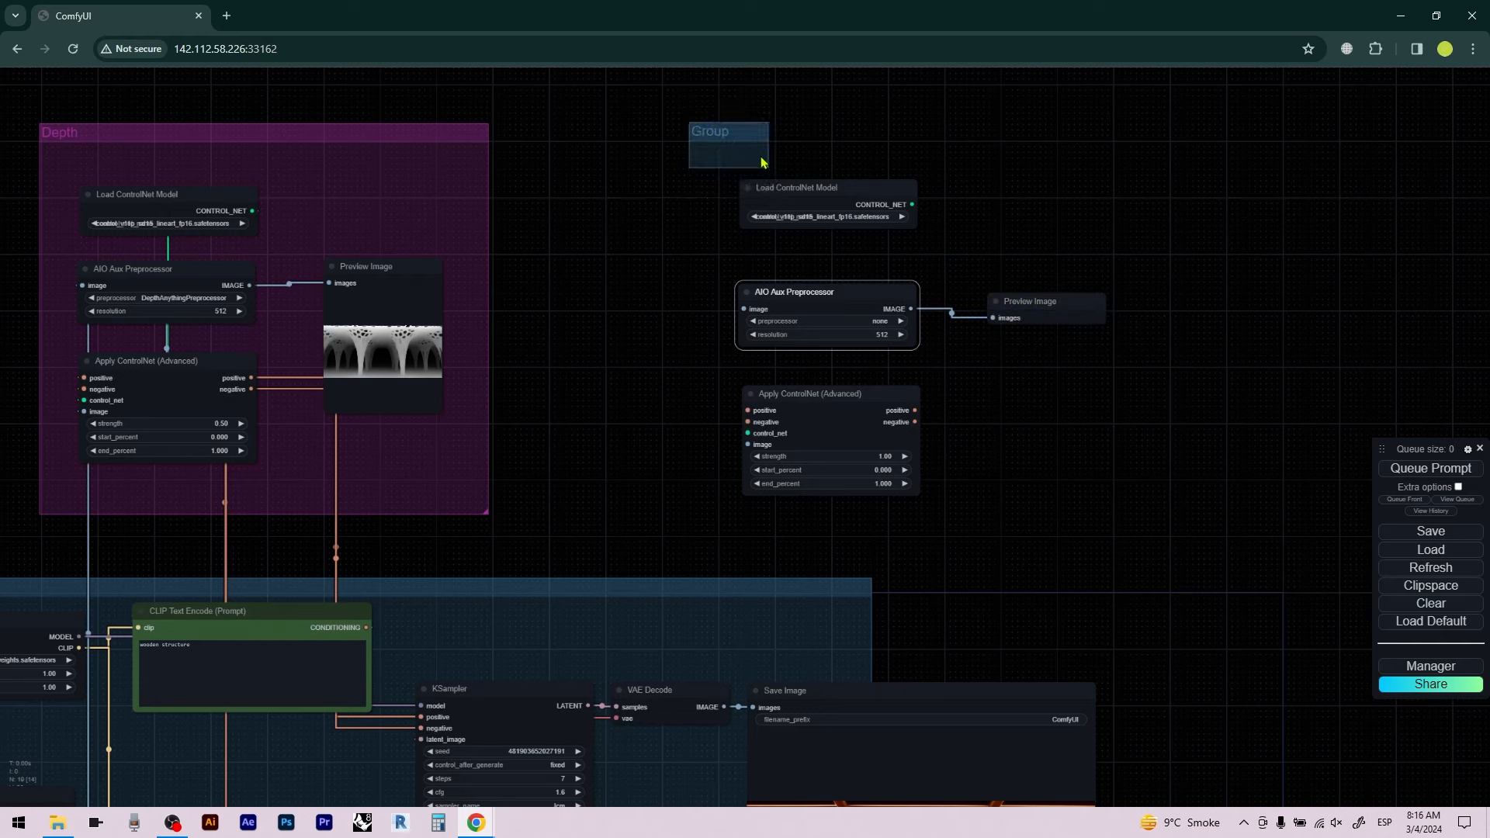
pyautogui.moveTo(769, 171); pyautogui.dragTo(1127, 525)
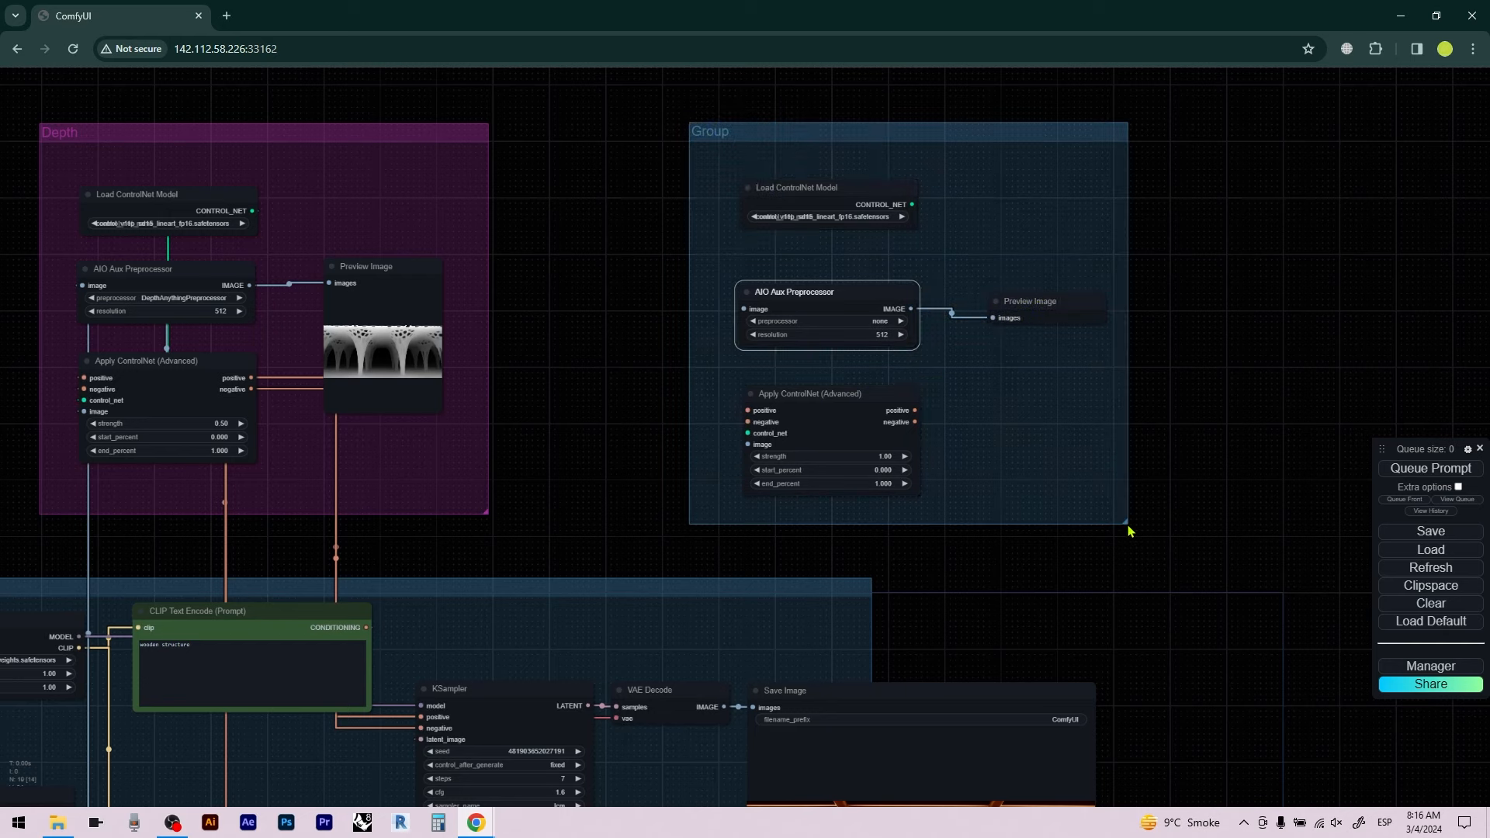
# Title the new group lineart and change its color to yellow
pyautogui.rightClick(852, 134)
pyautogui.click(920, 284)
pyautogui.click(984, 281)
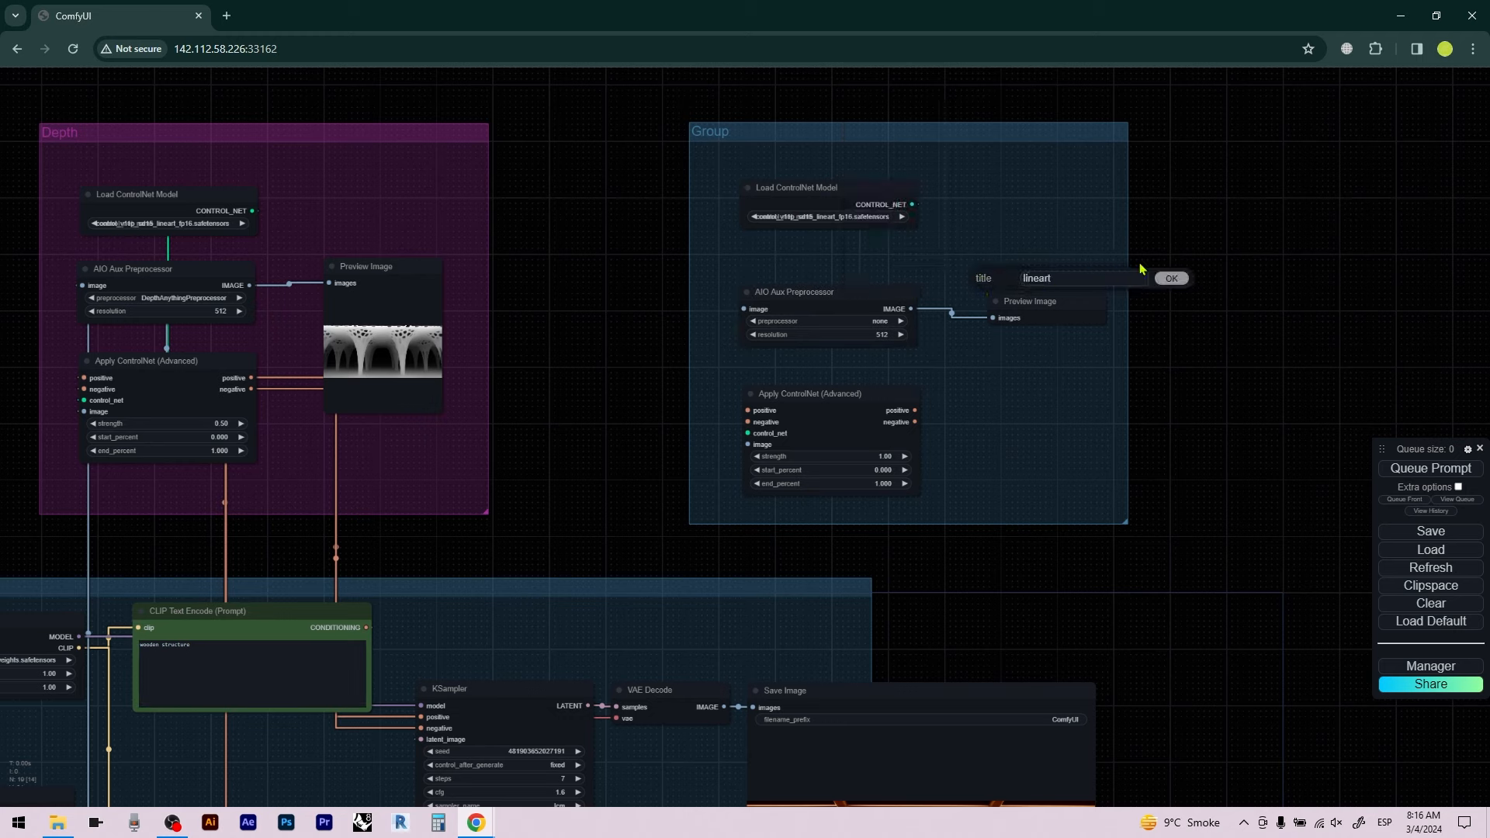
pyautogui.write('lineart')
pyautogui.press('Return')
pyautogui.rightClick(1013, 148)
pyautogui.click(1070, 292)
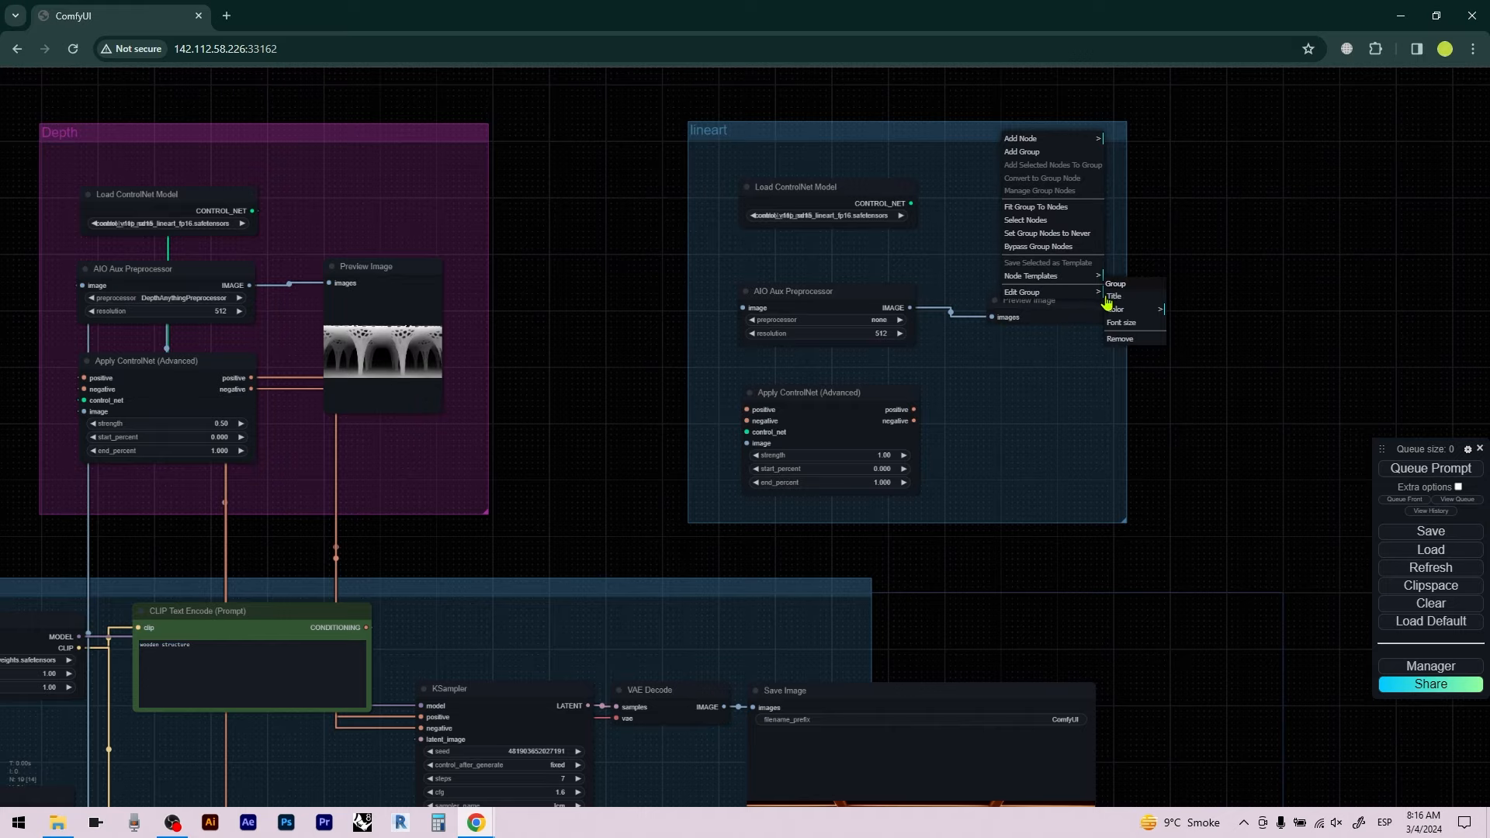
pyautogui.click(1122, 309)
pyautogui.click(1208, 417)
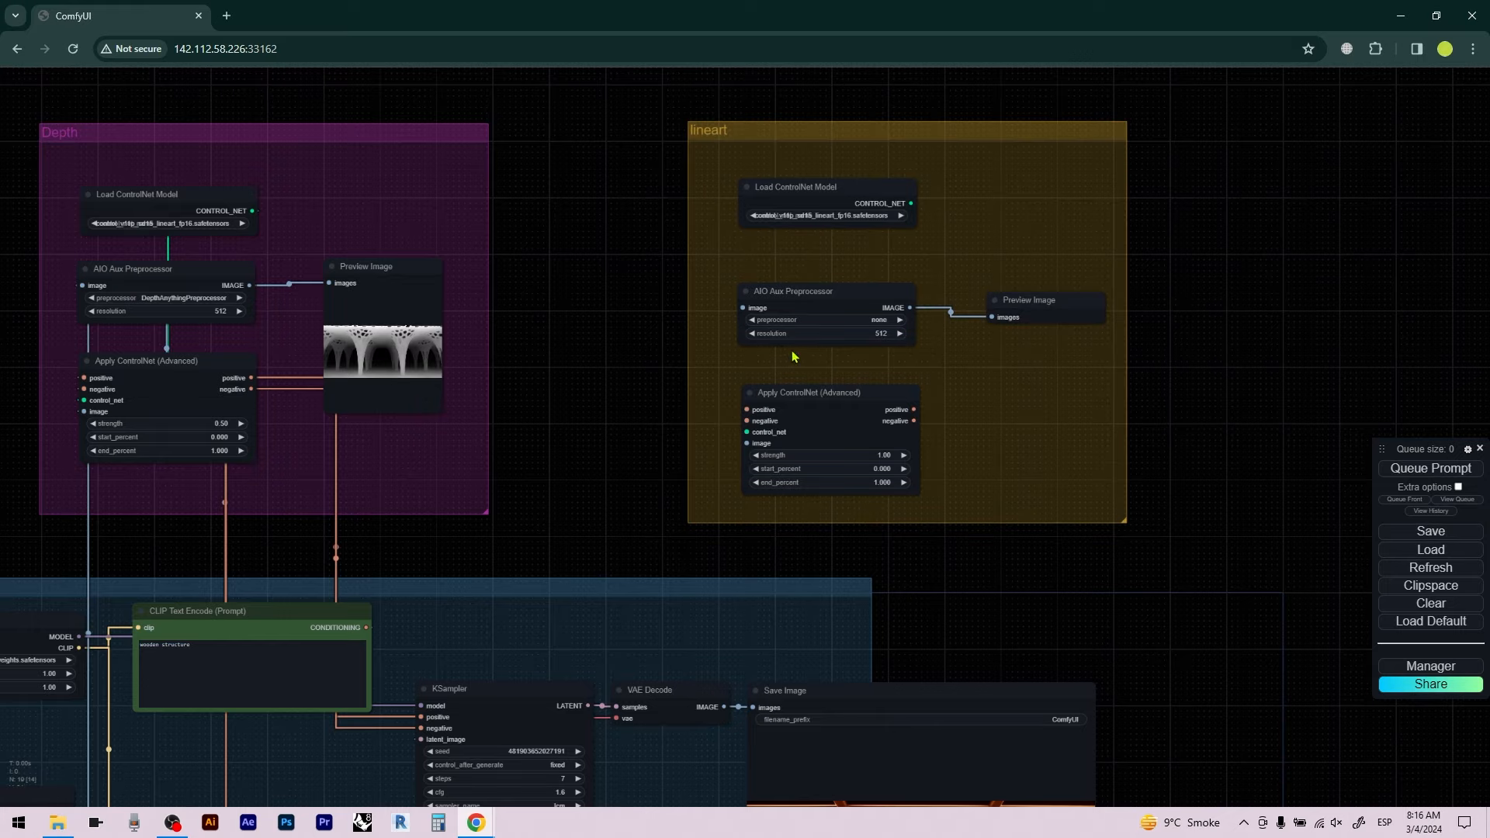
# Set the lineart group's AIO Aux Preprocessor to LineArtPreprocessor
pyautogui.scroll(5, 807, 322)
pyautogui.click(799, 315)
pyautogui.write('li')
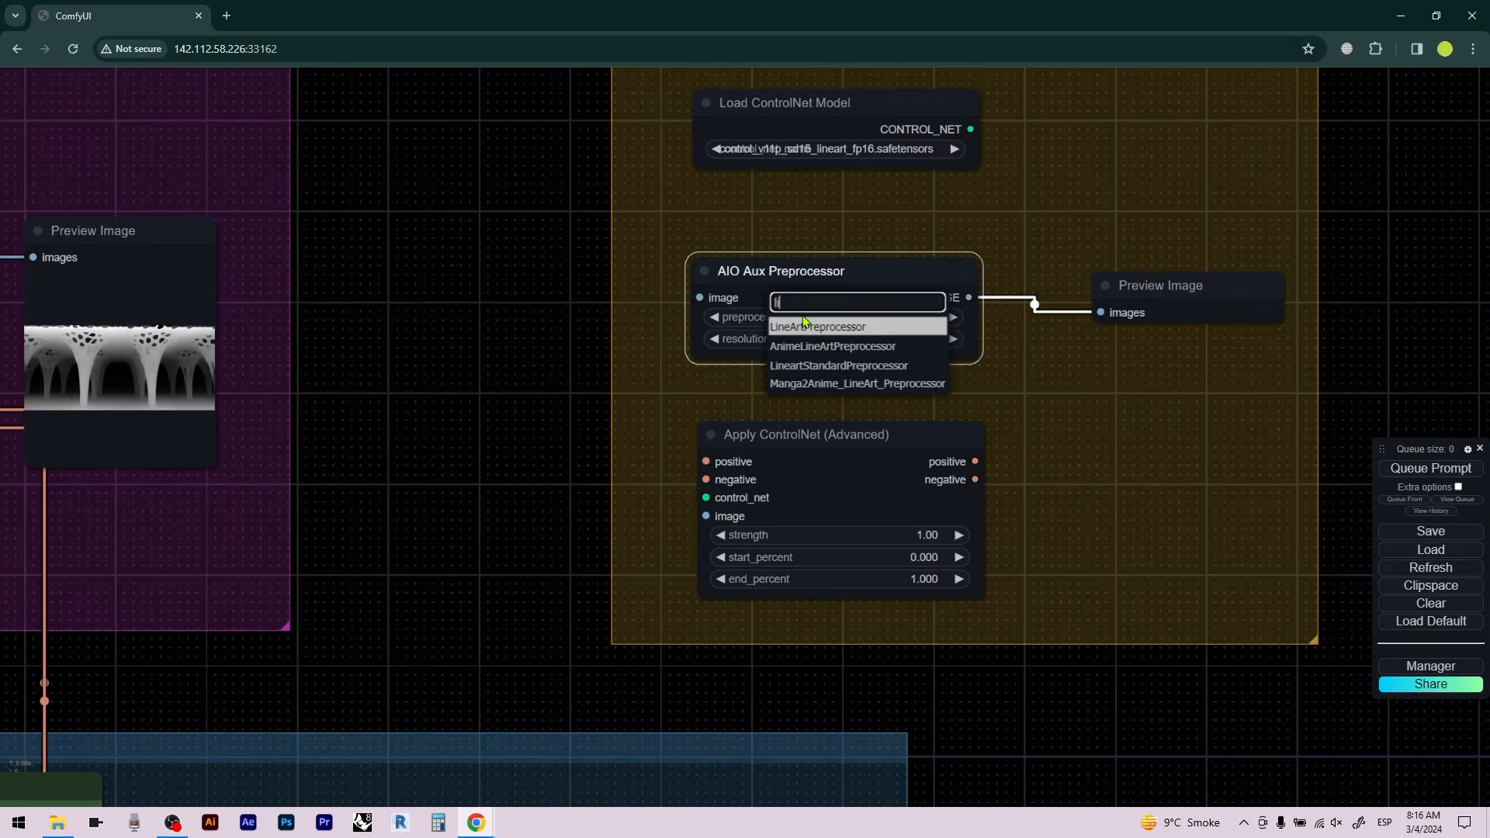
pyautogui.click(807, 326)
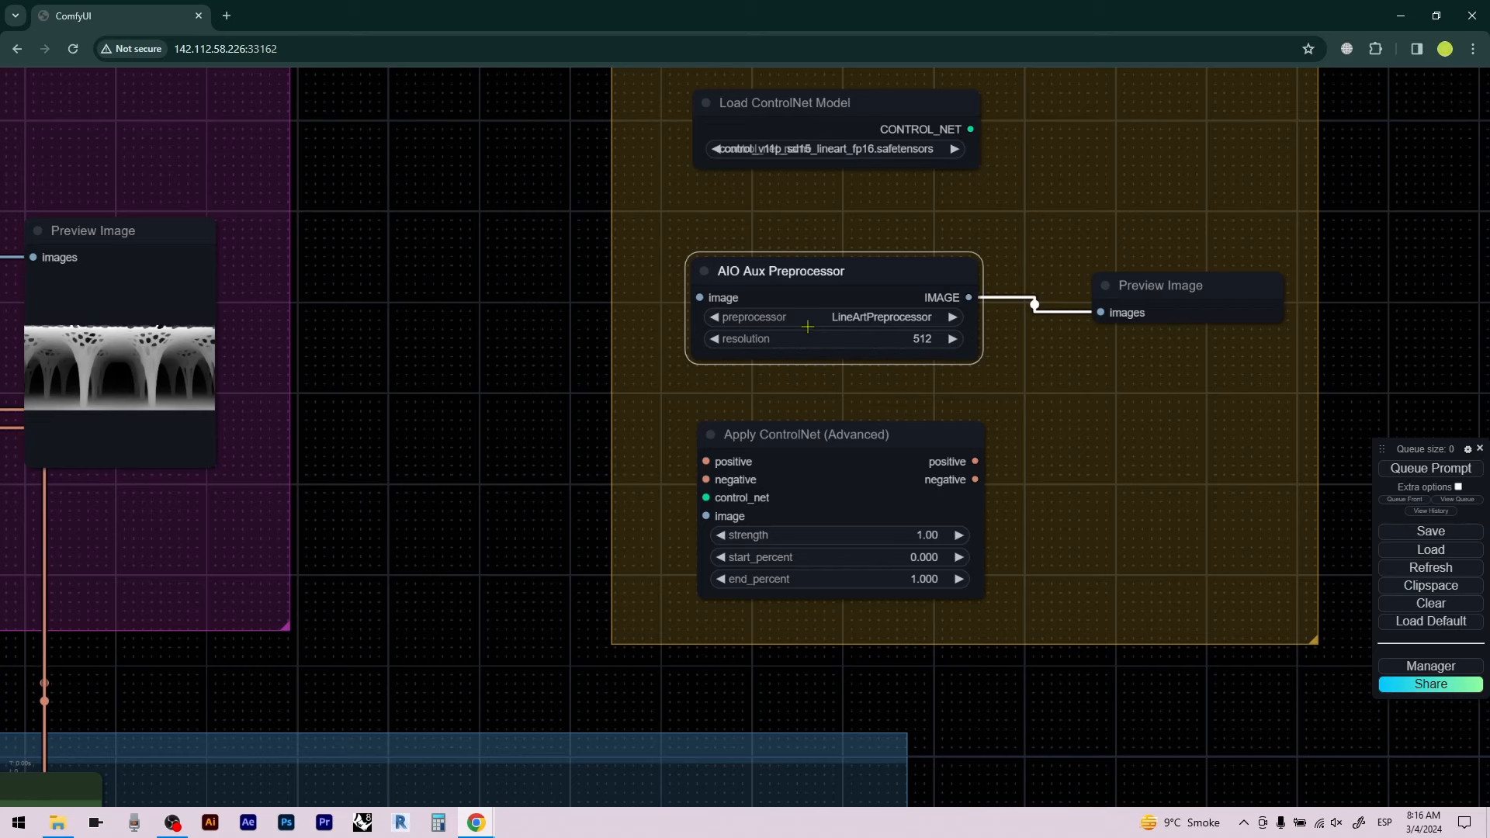
# Connect the depth Apply ControlNet's positive and negative outputs to the matching inputs of the lineart Apply ControlNet
pyautogui.scroll(-6, 712, 347)
pyautogui.moveTo(610, 394); pyautogui.dragTo(625, 316)
pyautogui.moveTo(272, 304); pyautogui.dragTo(725, 333)
pyautogui.moveTo(273, 316); pyautogui.dragTo(724, 344)
# Connect the lineart Apply ControlNet's positive and negative outputs to the matching KSampler inputs
pyautogui.moveTo(934, 488); pyautogui.dragTo(971, 392)
pyautogui.moveTo(912, 235); pyautogui.dragTo(466, 516)
pyautogui.moveTo(914, 248); pyautogui.dragTo(464, 526)
pyautogui.moveTo(680, 229); pyautogui.dragTo(526, 407)
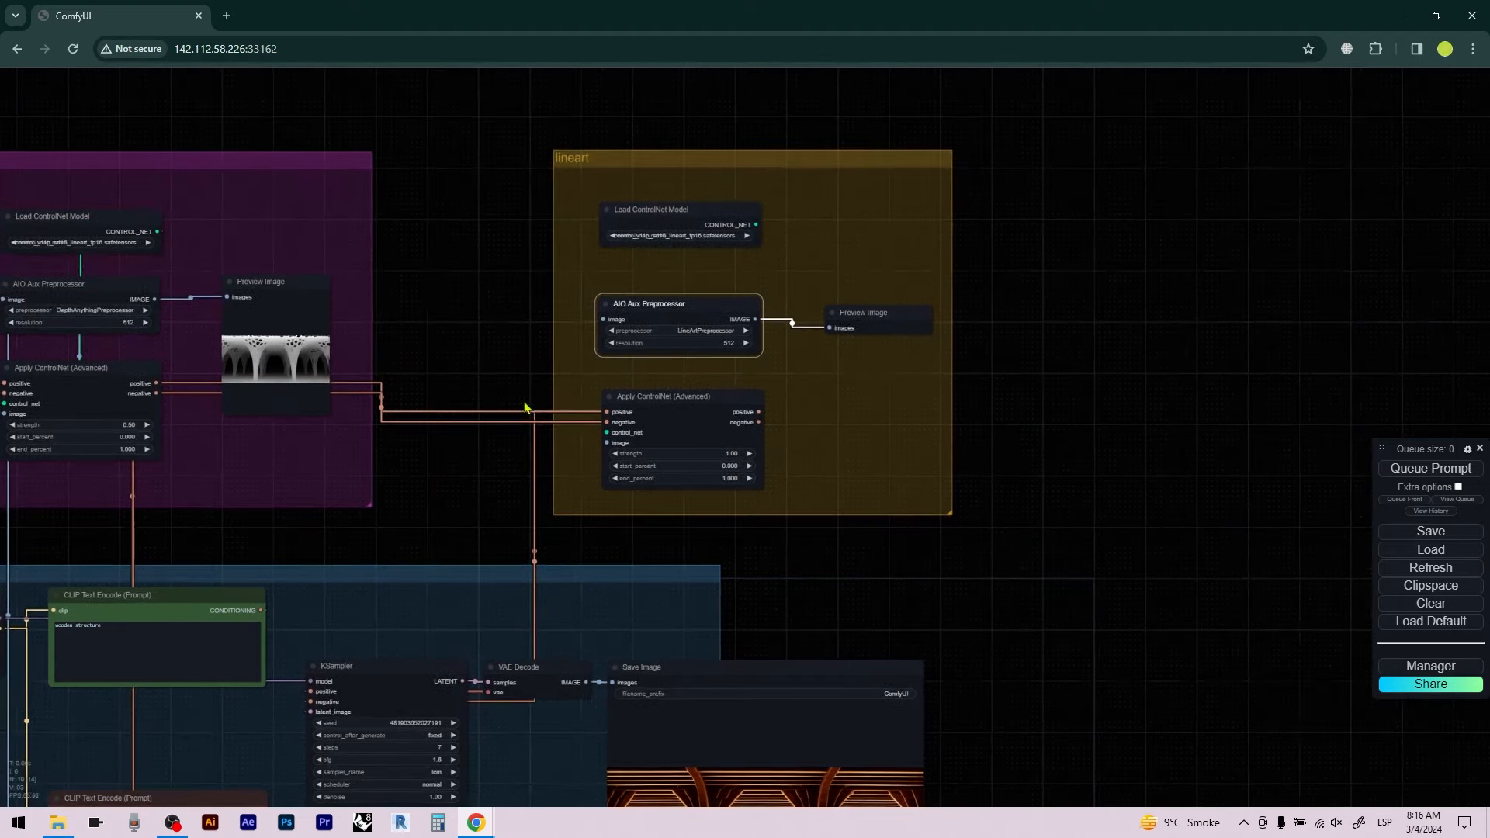
# Connect the Load Image node's image output to the image input of the lineart AIO Aux Preprocessor
pyautogui.scroll(2, 565, 380)
pyautogui.scroll(-6, 875, 230)
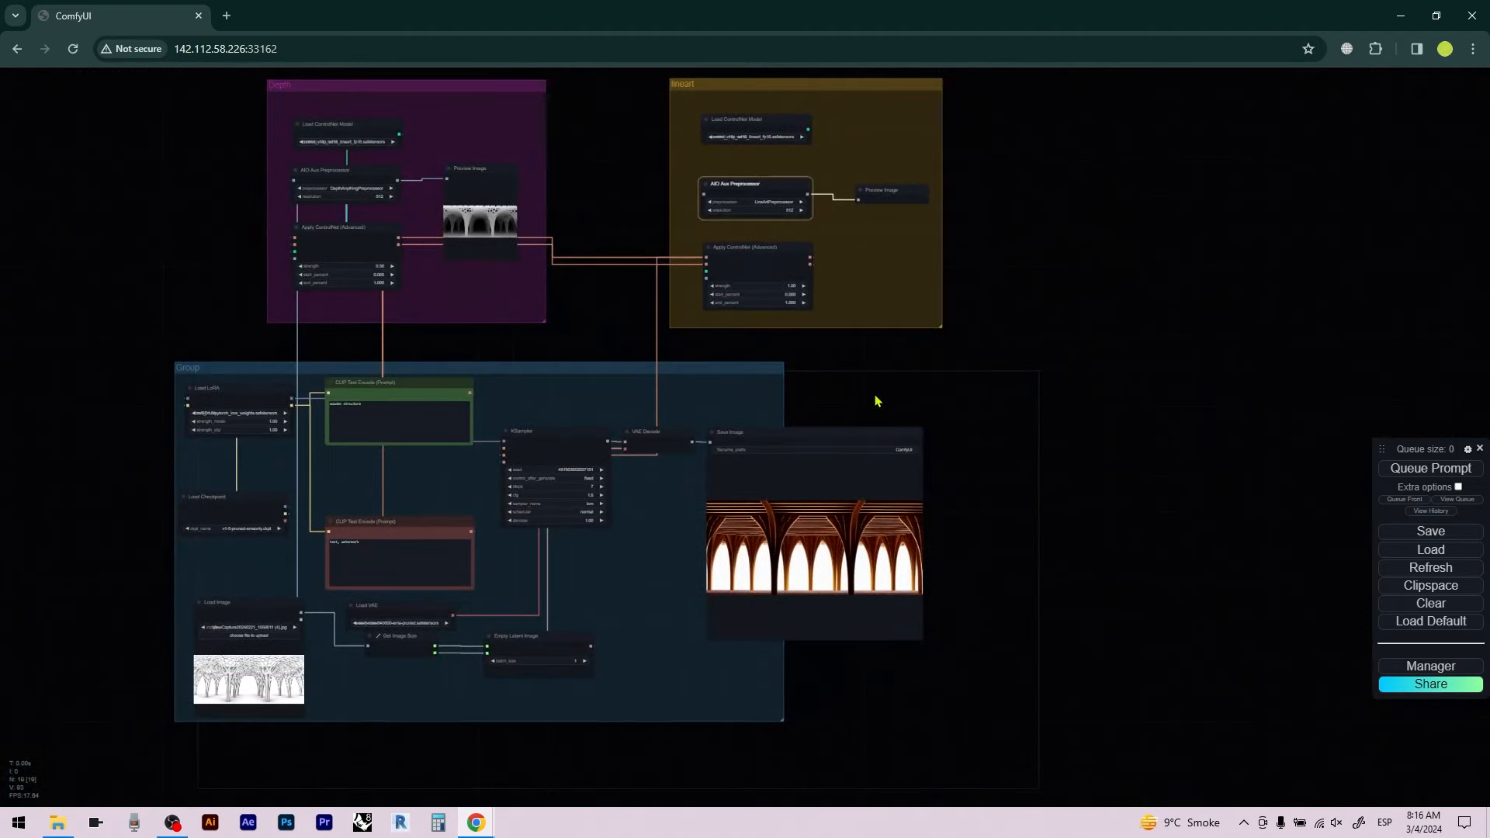
pyautogui.moveTo(300, 612); pyautogui.dragTo(703, 194)
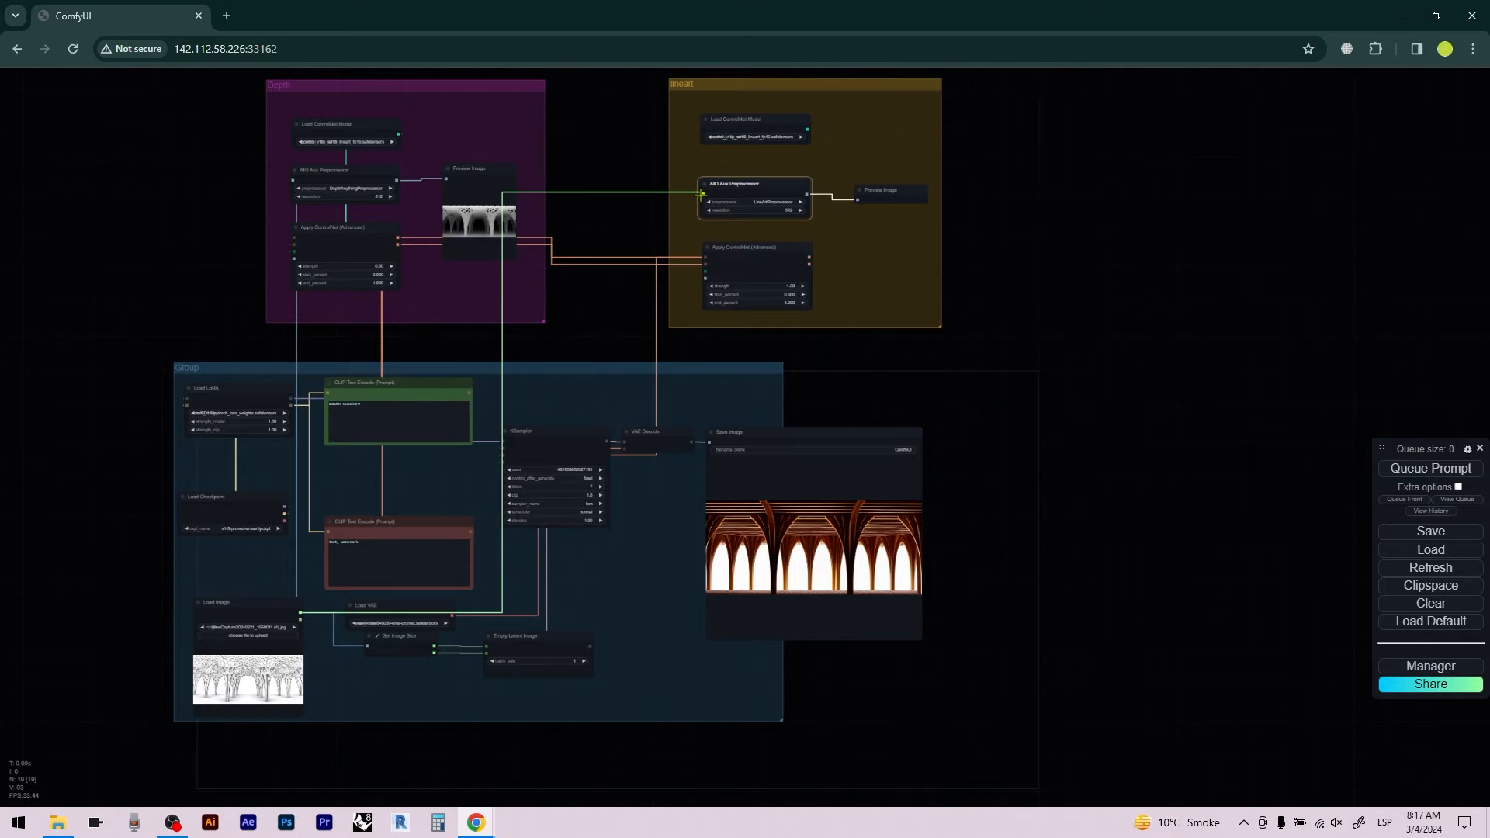
# Connect the lineart preprocessor's image and the ControlNet model to the matching inputs of the lineart Apply ControlNet
pyautogui.scroll(7, 791, 124)
pyautogui.moveTo(827, 262); pyautogui.dragTo(627, 426)
pyautogui.moveTo(606, 365); pyautogui.dragTo(628, 412)
# Set the resolution of both the lineart and depth AIO Aux Preprocessors to 768
pyautogui.click(712, 293)
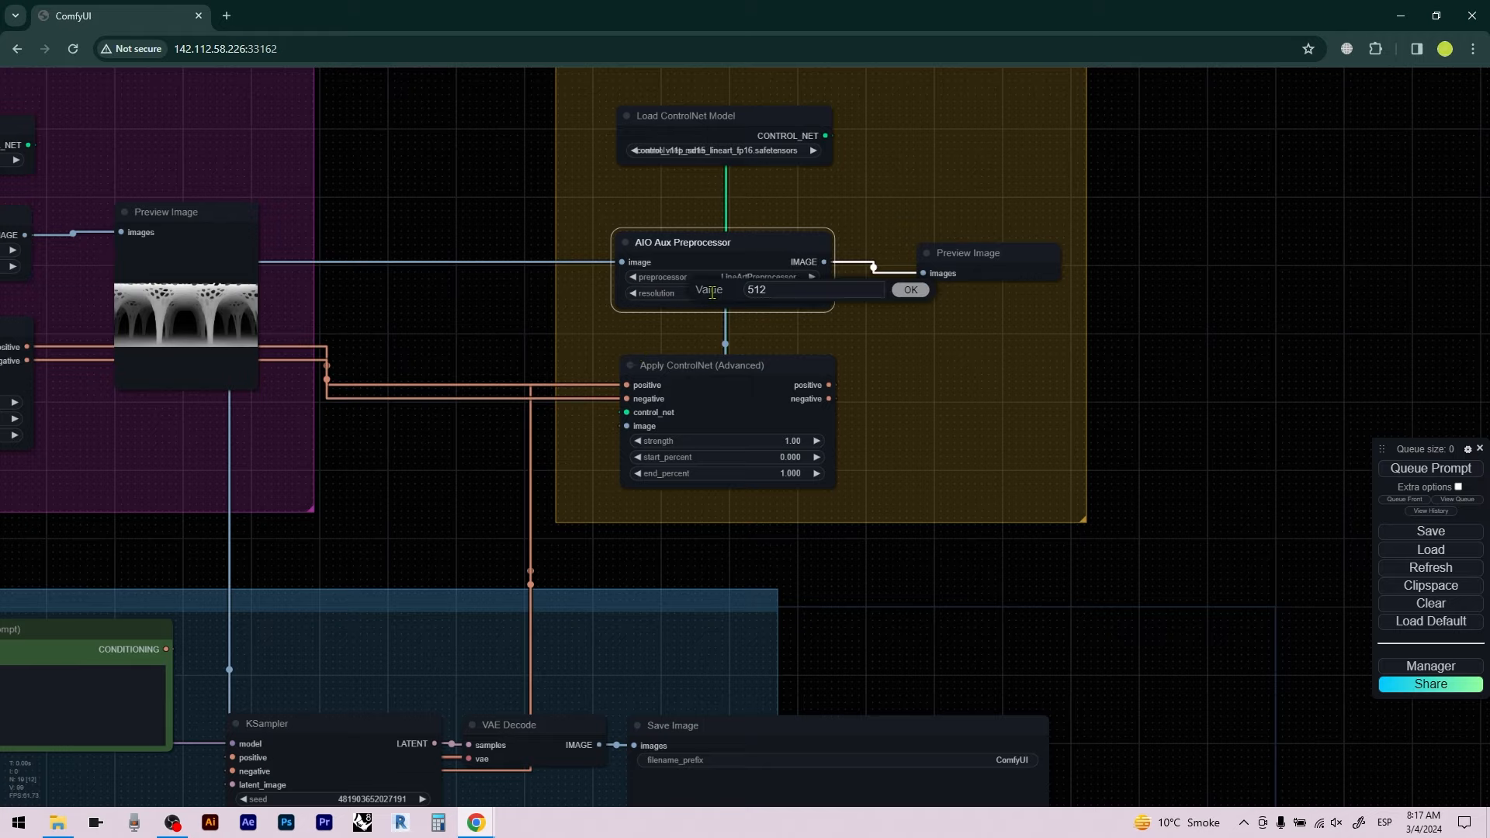
pyautogui.moveTo(780, 286); pyautogui.dragTo(744, 296)
pyautogui.write('768')
pyautogui.click(912, 292)
pyautogui.scroll(-4, 1047, 372)
pyautogui.scroll(8, 341, 303)
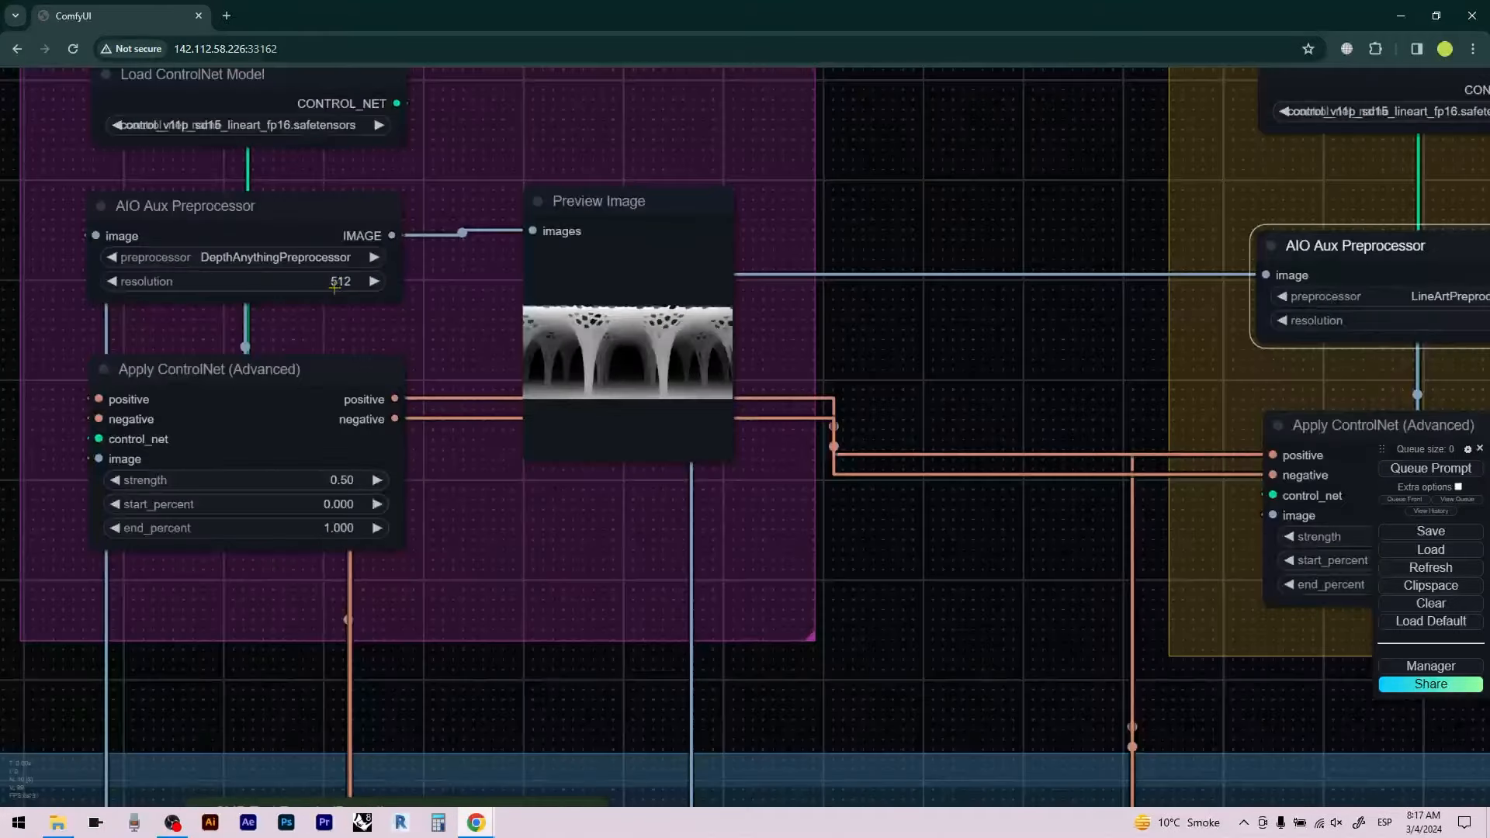
pyautogui.click(334, 287)
pyautogui.write('768')
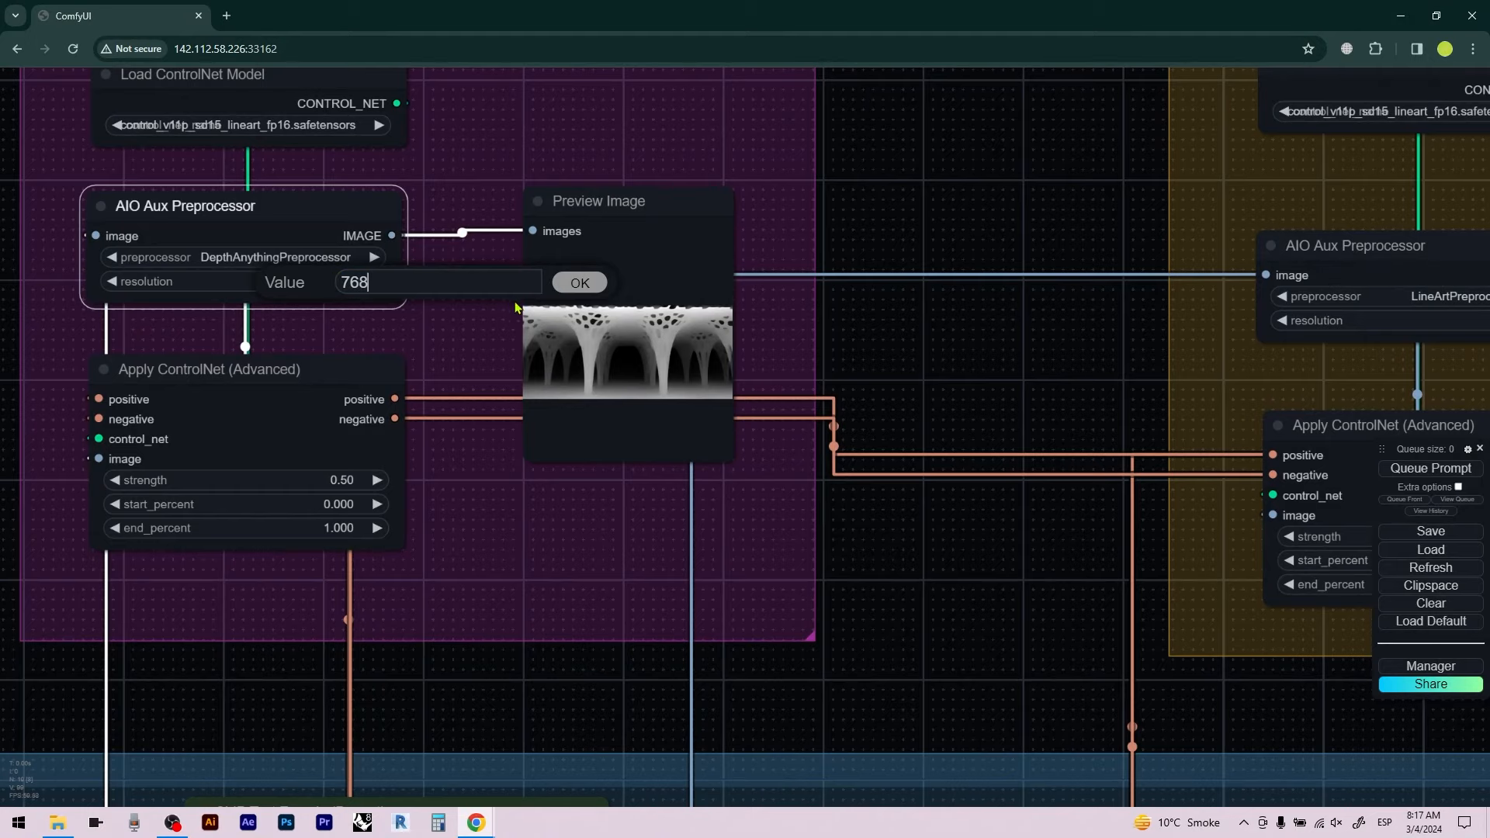
pyautogui.click(578, 282)
# Queue the prompt with both ControlNets active and inspect the generated image
pyautogui.scroll(-5, 1070, 432)
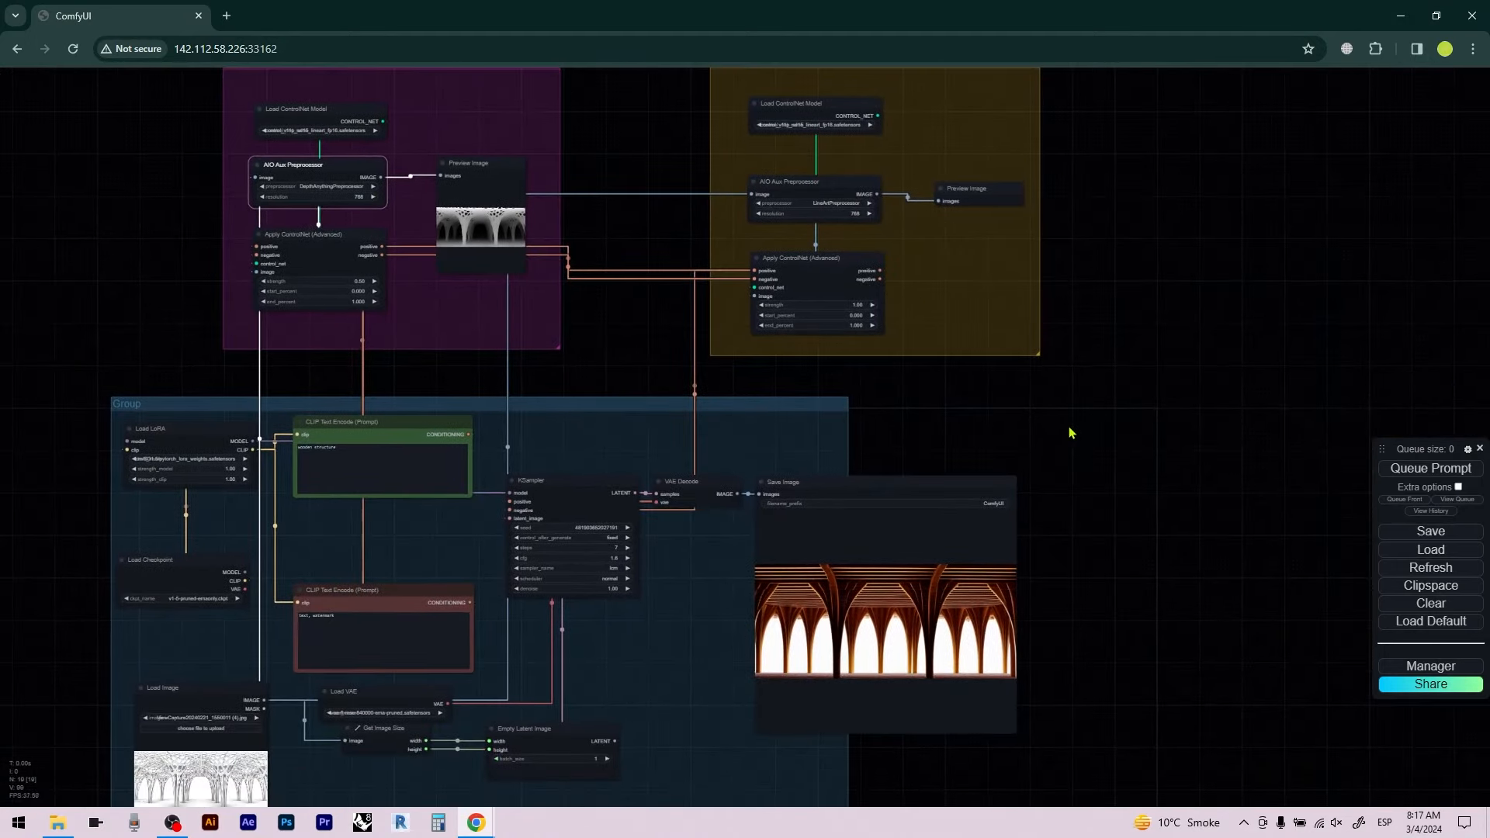
pyautogui.scroll(-2, 1055, 466)
pyautogui.hotkey('ctrl', 'Return')
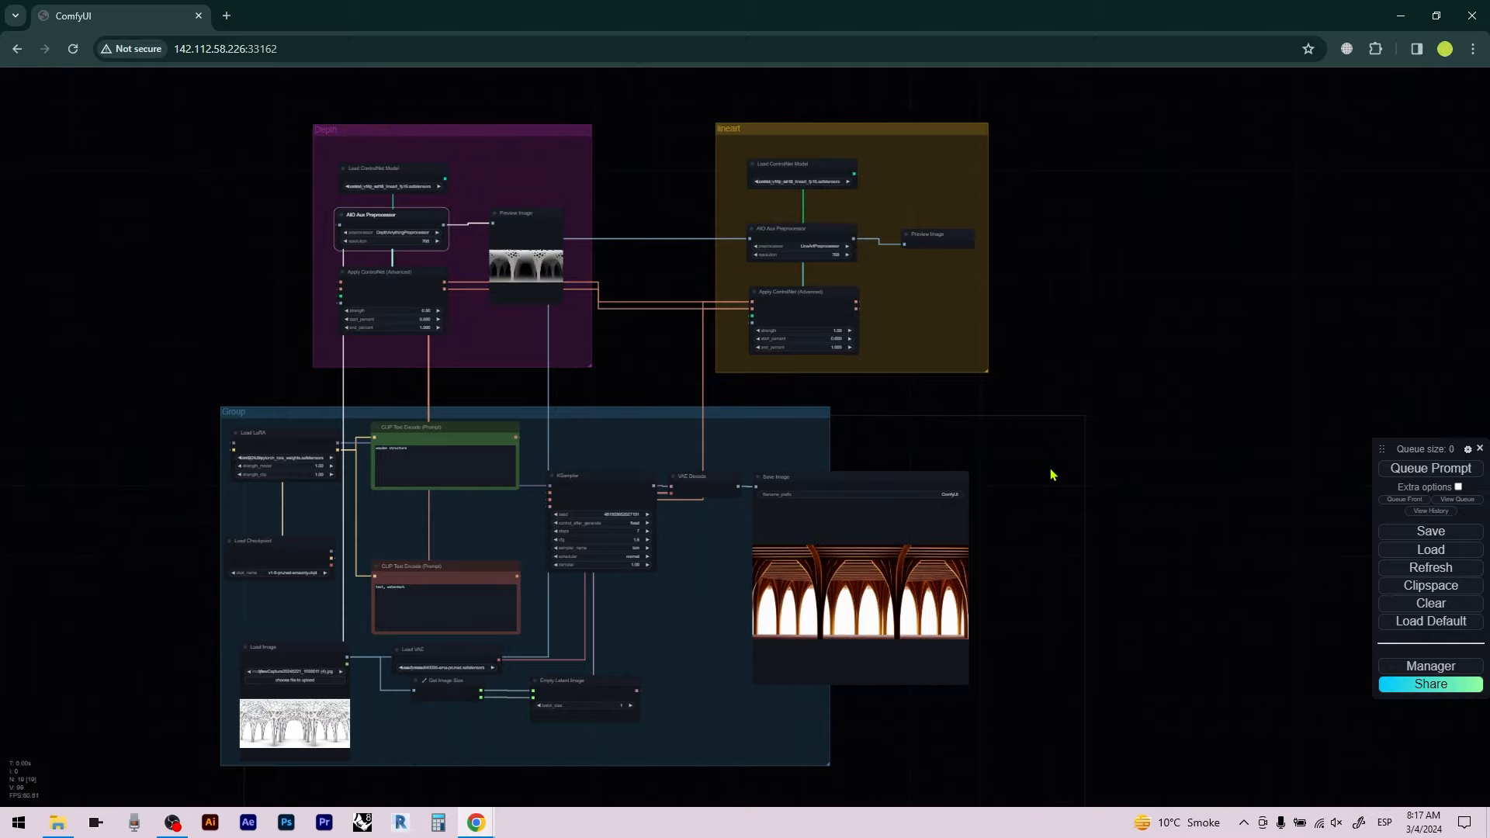
pyautogui.scroll(5, 865, 609)
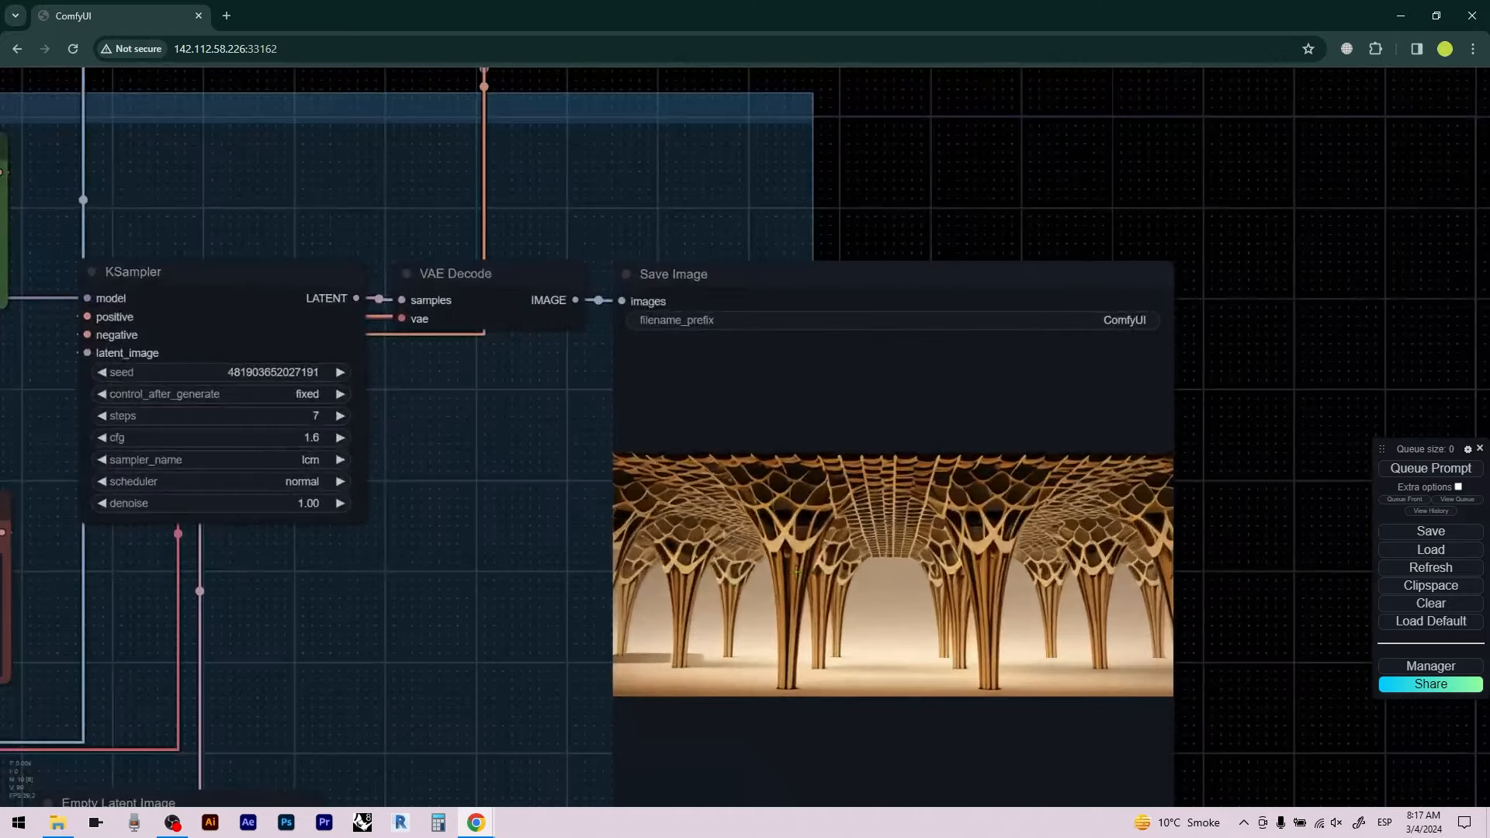
pyautogui.scroll(-5, 806, 517)
# Set the lineart Apply ControlNet strength to 0.50, generate again, and inspect the image
pyautogui.scroll(8, 745, 233)
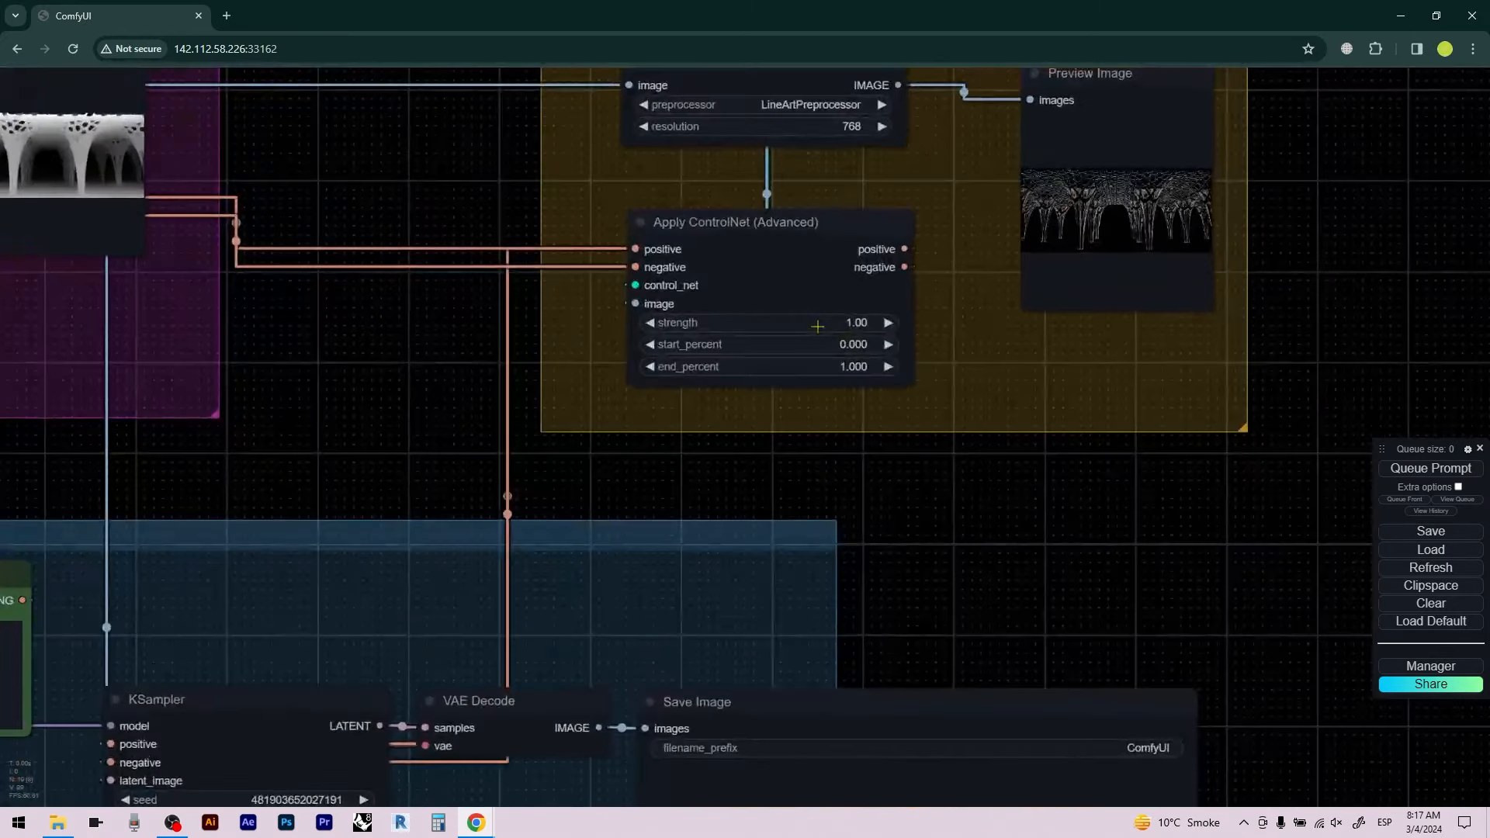
pyautogui.click(817, 322)
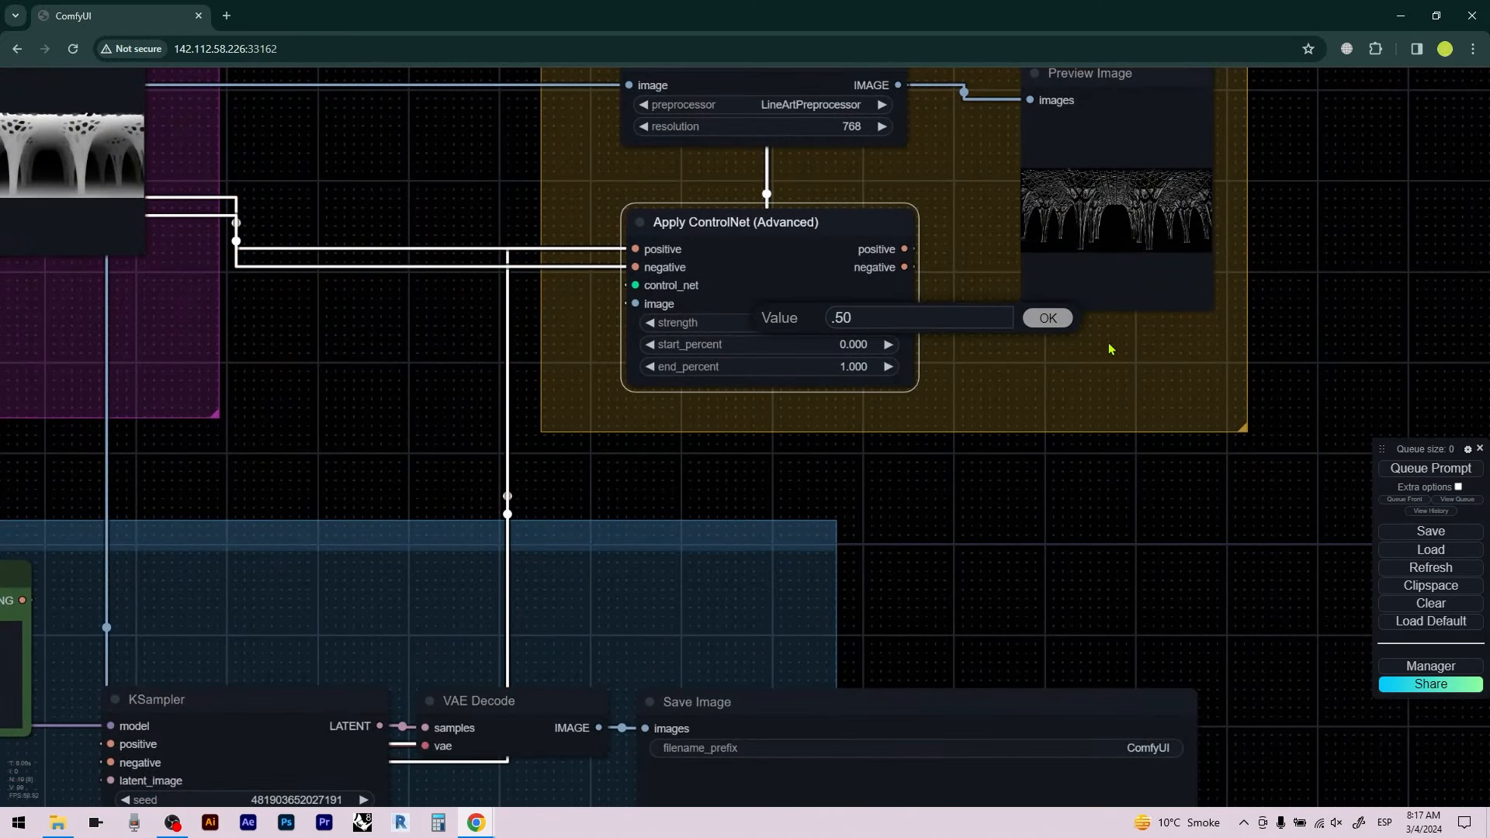
pyautogui.click(1046, 323)
pyautogui.scroll(-5, 934, 456)
pyautogui.scroll(1, 907, 426)
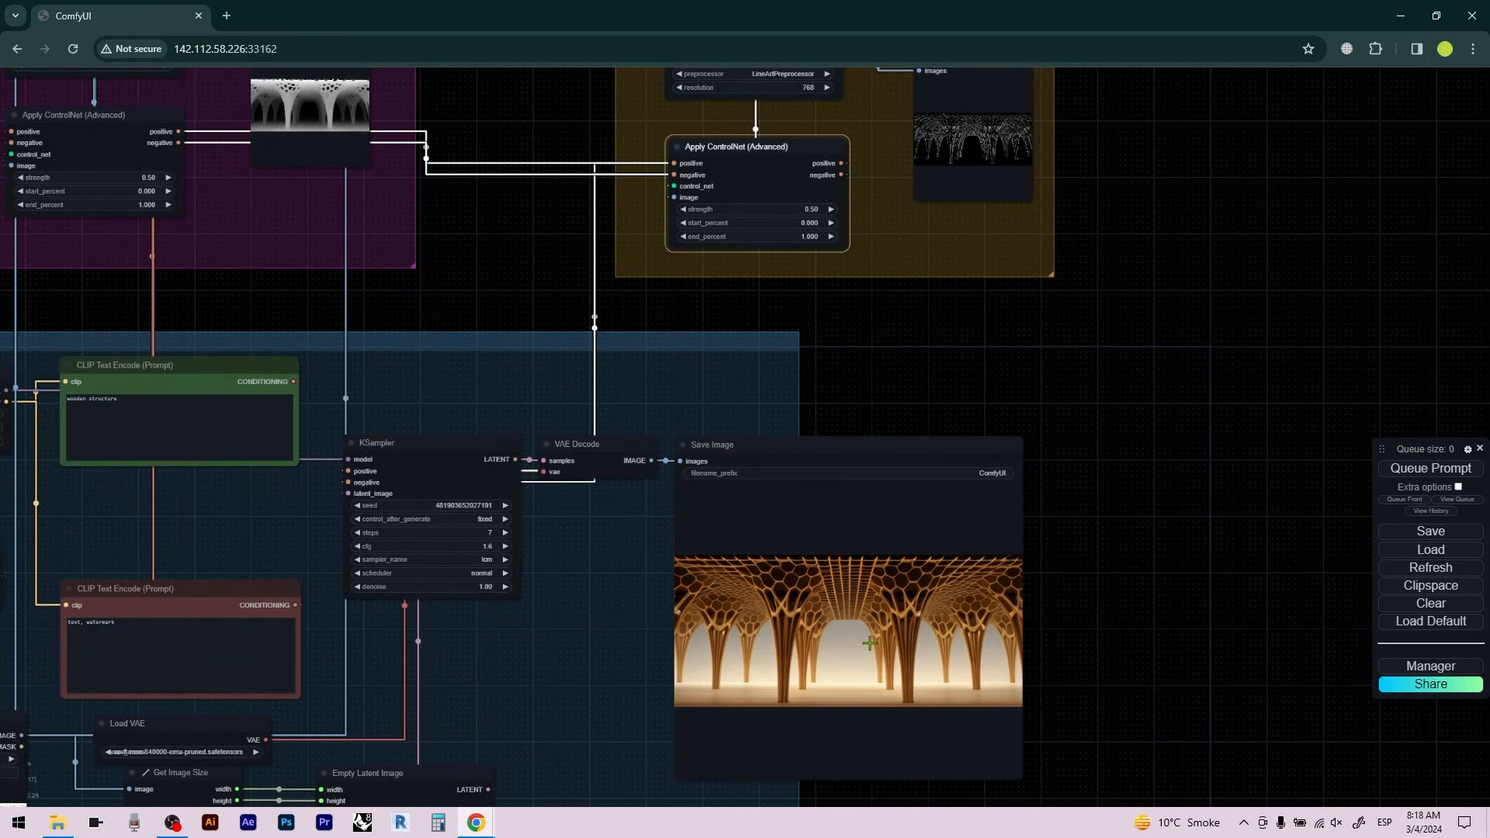
pyautogui.scroll(6, 839, 656)
# Enlarge the main blue group so it encloses the Save Image node
pyautogui.scroll(-4, 908, 489)
pyautogui.scroll(-5, 965, 443)
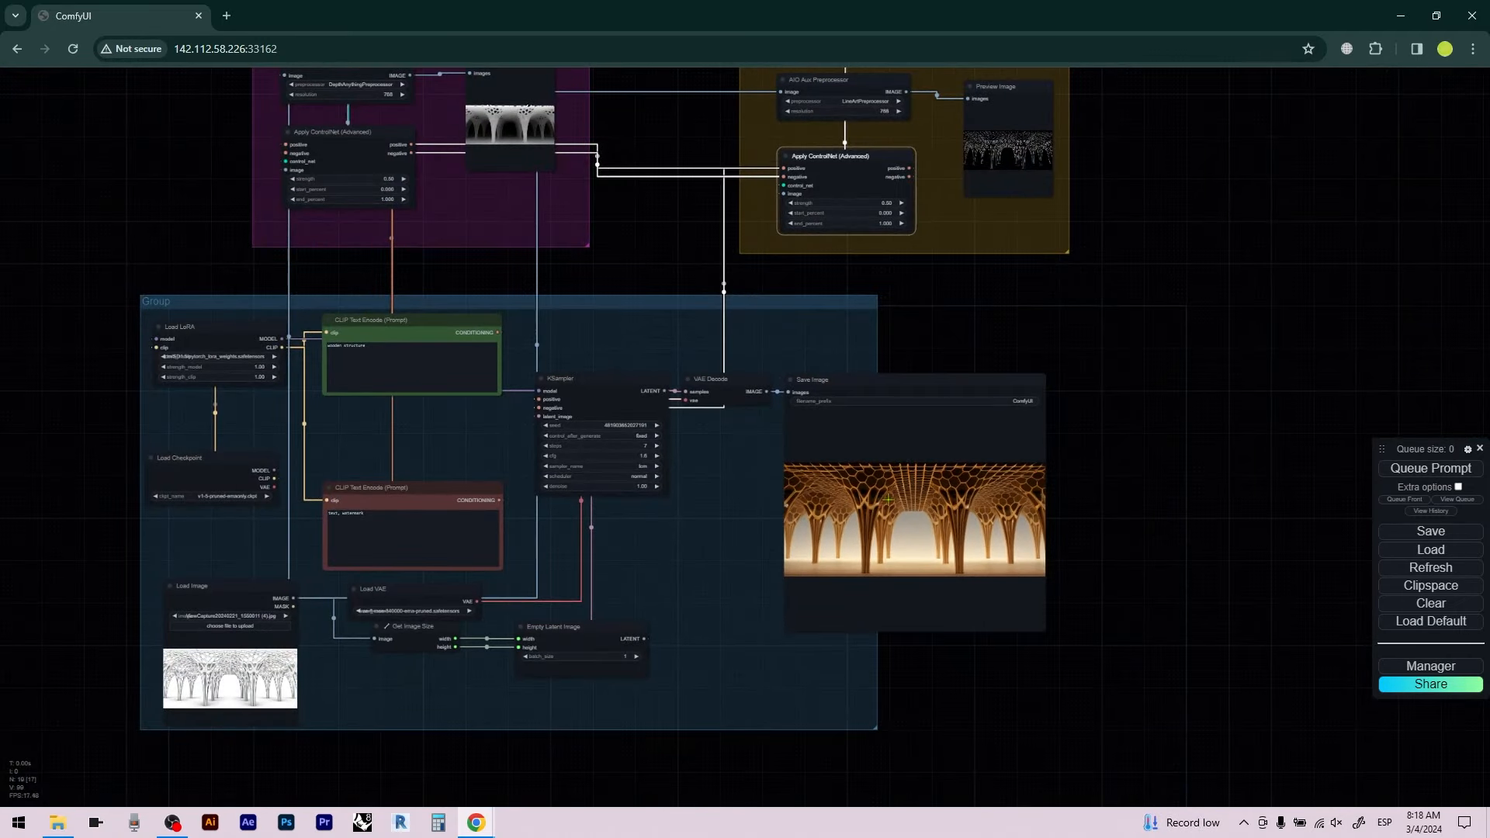
pyautogui.moveTo(949, 731); pyautogui.dragTo(1018, 712)
pyautogui.scroll(-2, 956, 508)
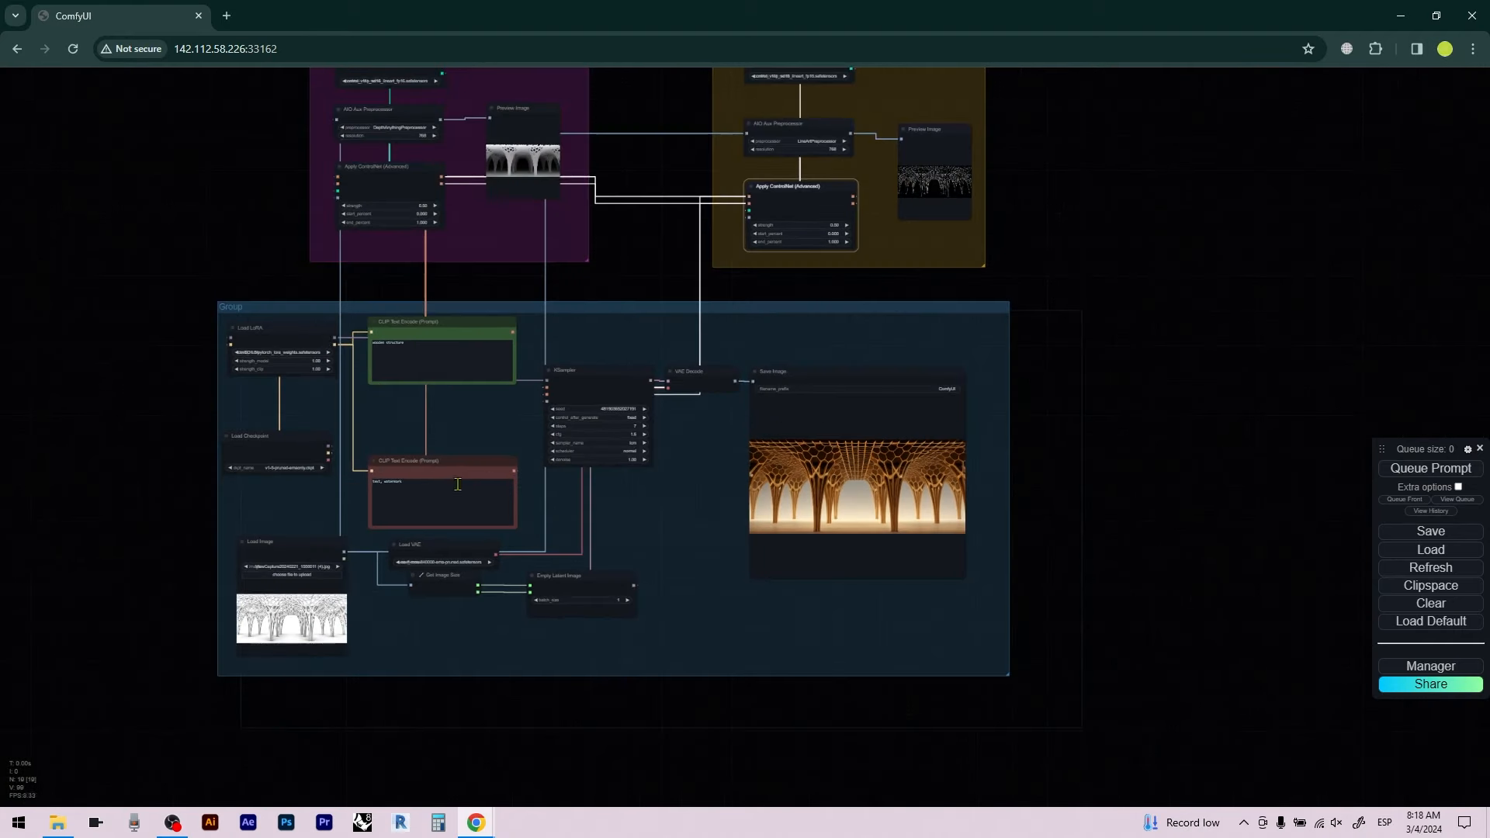
# Extend the positive prompt to "wooden structure, wooden floor, glass building, detail, high quality" and generate the image again
pyautogui.scroll(3, 203, 342)
pyautogui.scroll(1, 462, 379)
pyautogui.click(489, 348)
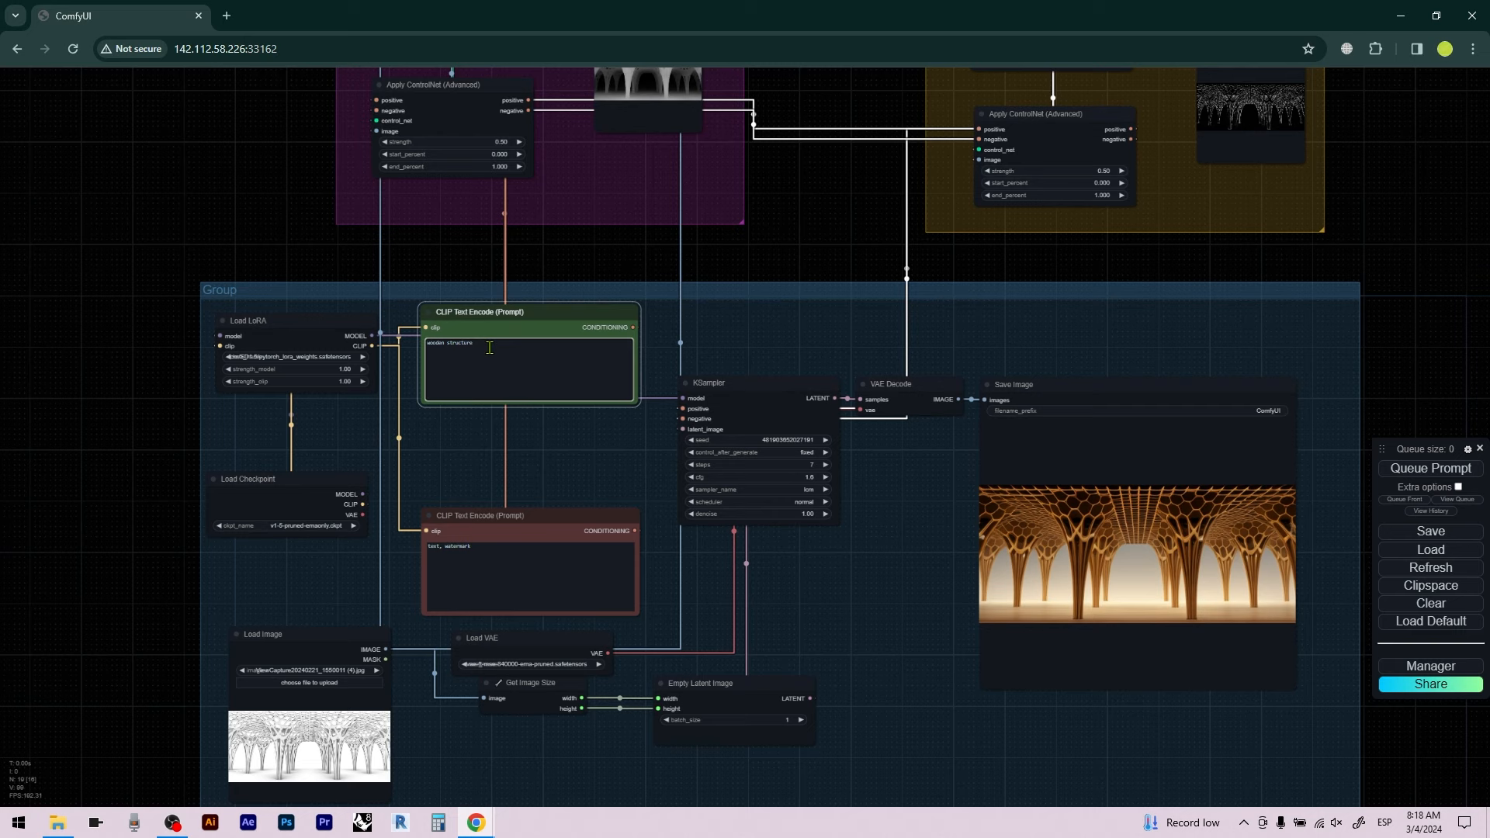
pyautogui.write(',')
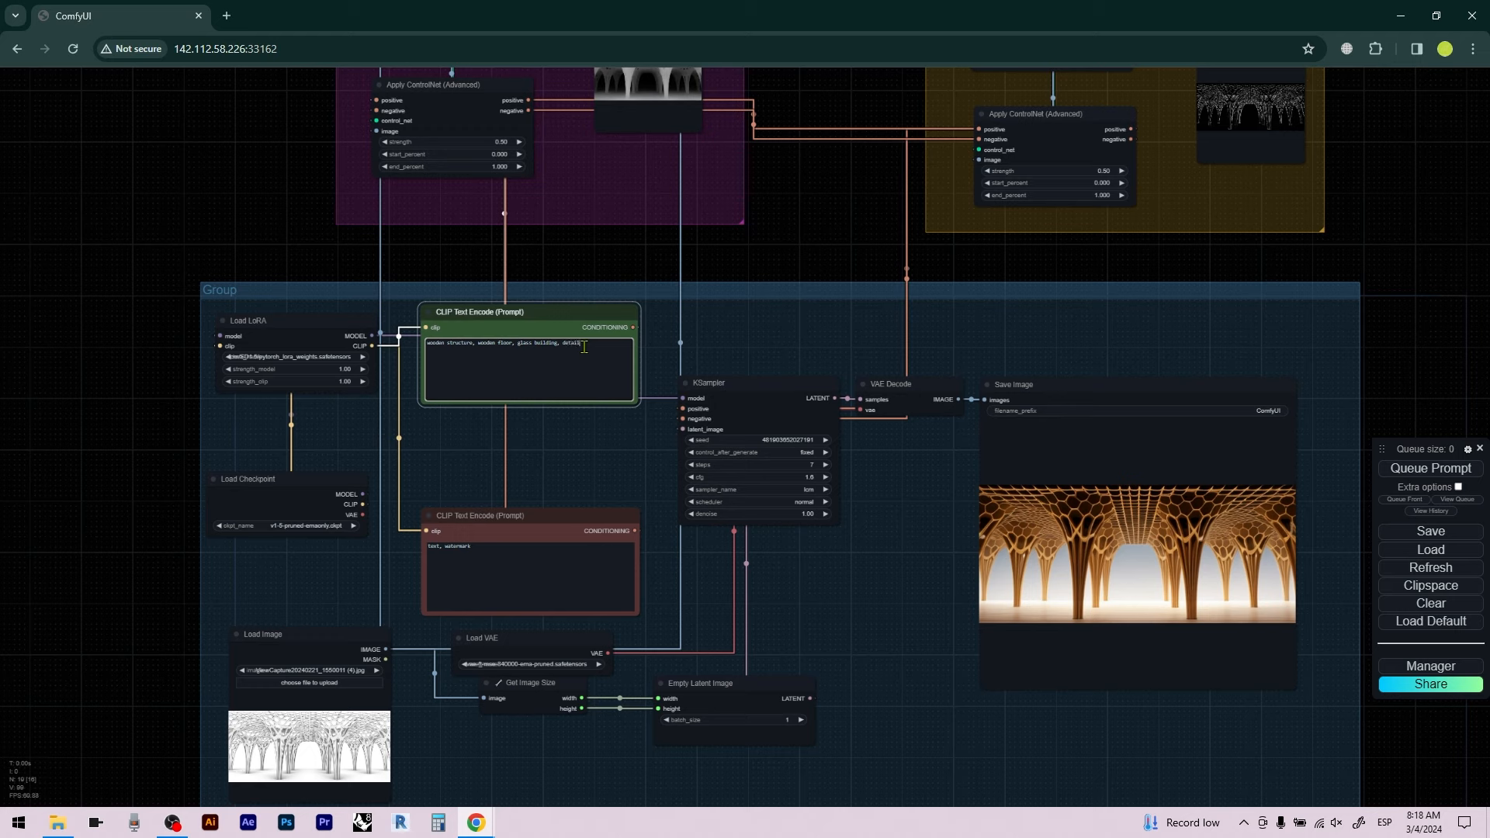
pyautogui.write('uality')
pyautogui.scroll(-2, 558, 312)
pyautogui.scroll(4, 1017, 504)
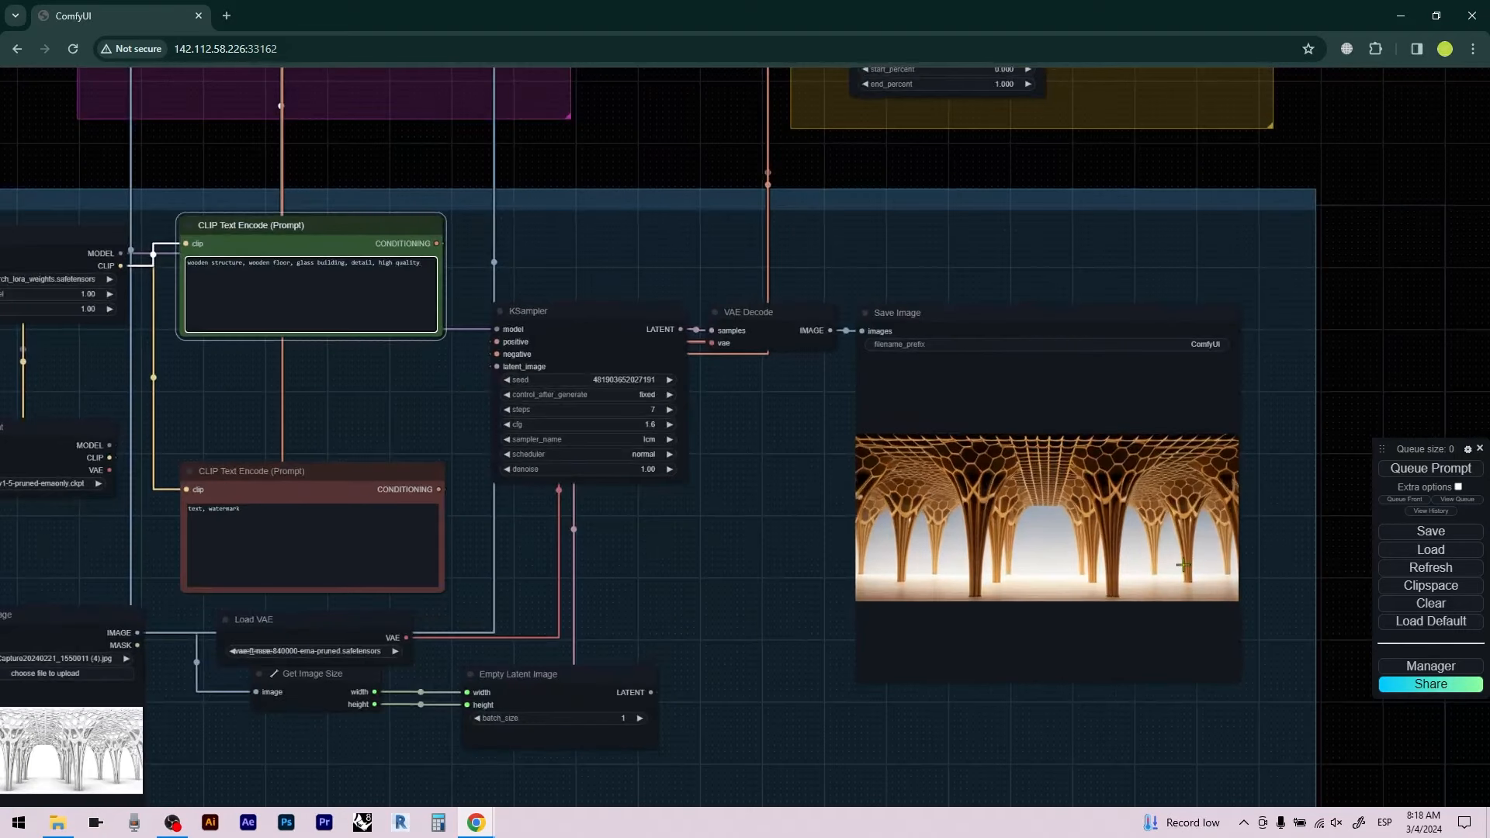
pyautogui.moveTo(1323, 396); pyautogui.dragTo(1306, 316)
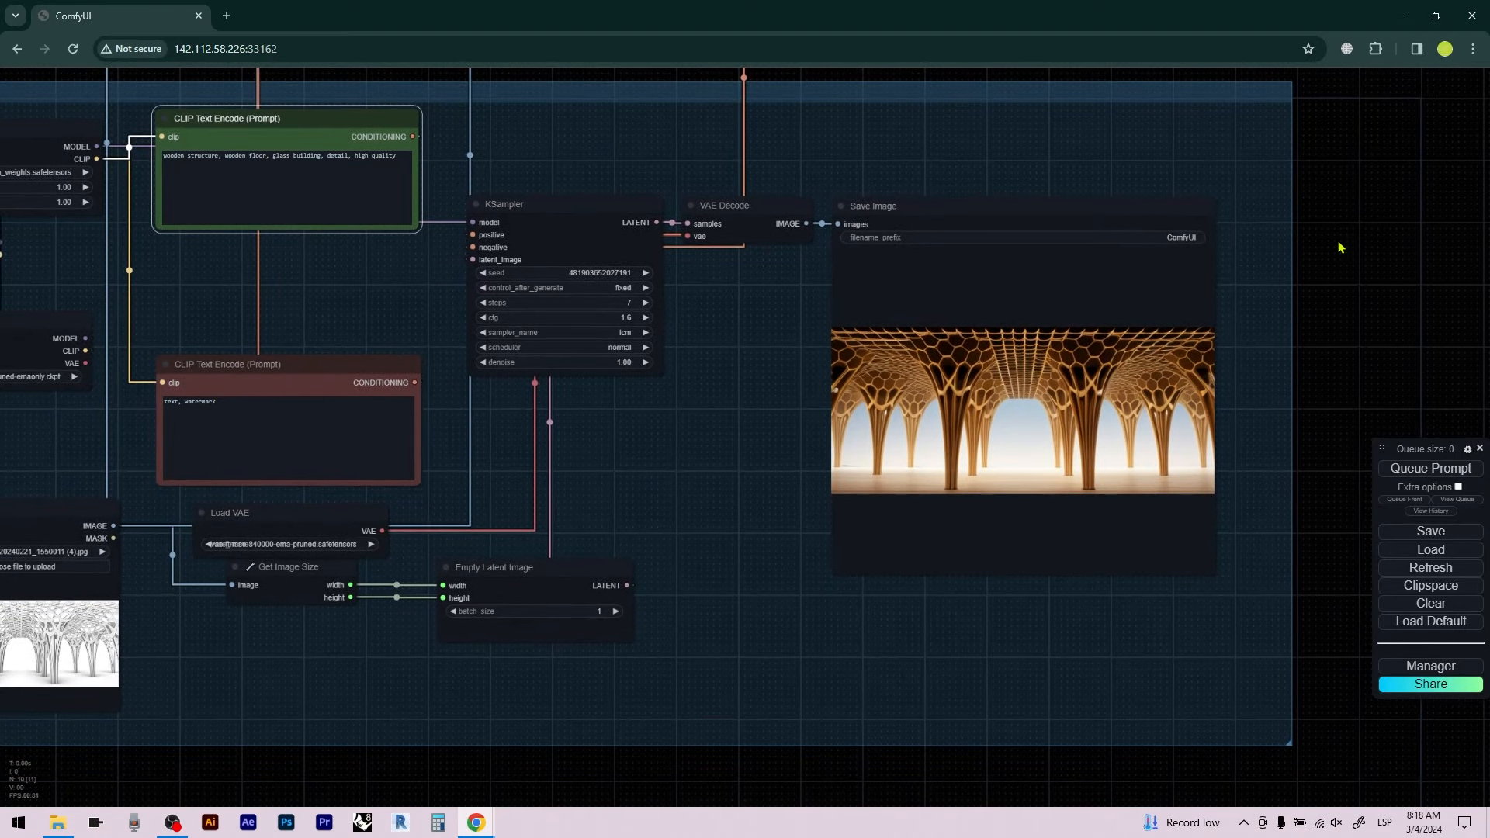
# Try a strength of 0.20 on both the lineart and depth Apply ControlNets and generate the image
pyautogui.moveTo(1341, 247); pyautogui.dragTo(1346, 581)
pyautogui.moveTo(970, 342); pyautogui.dragTo(967, 227)
pyautogui.click(955, 170)
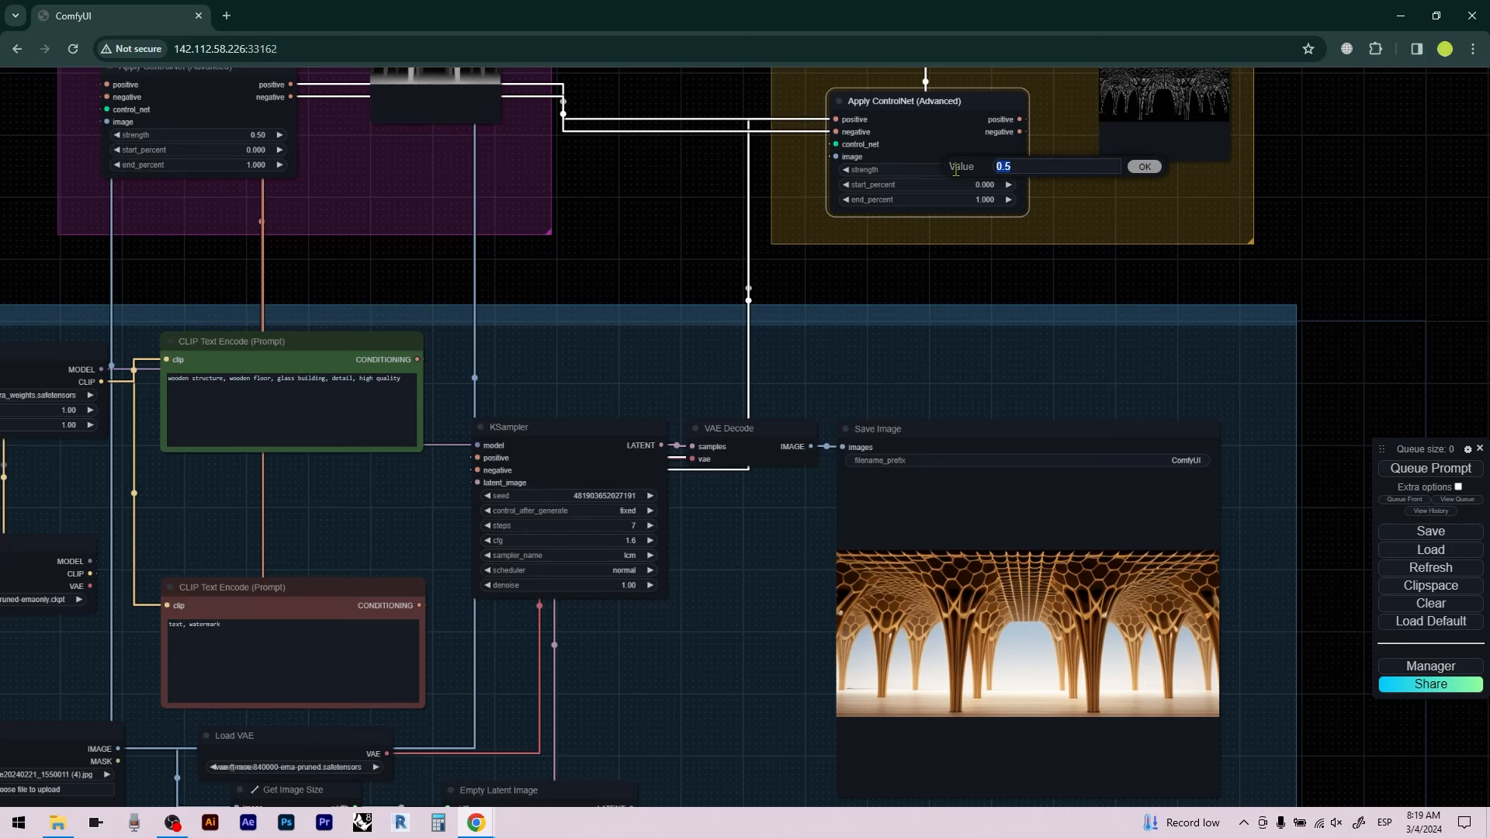
pyautogui.write('.20')
pyautogui.click(1144, 167)
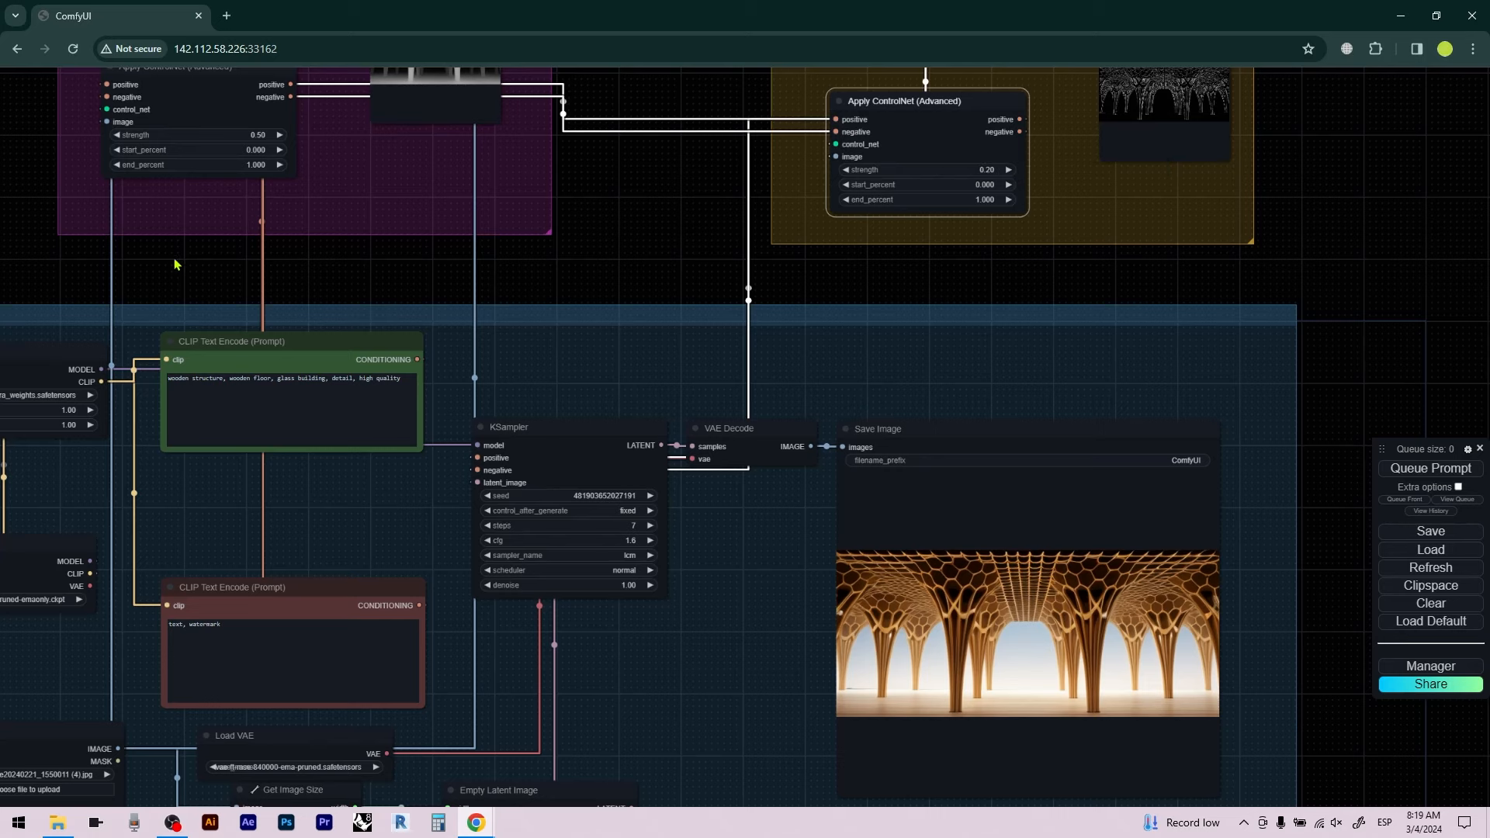
pyautogui.click(245, 133)
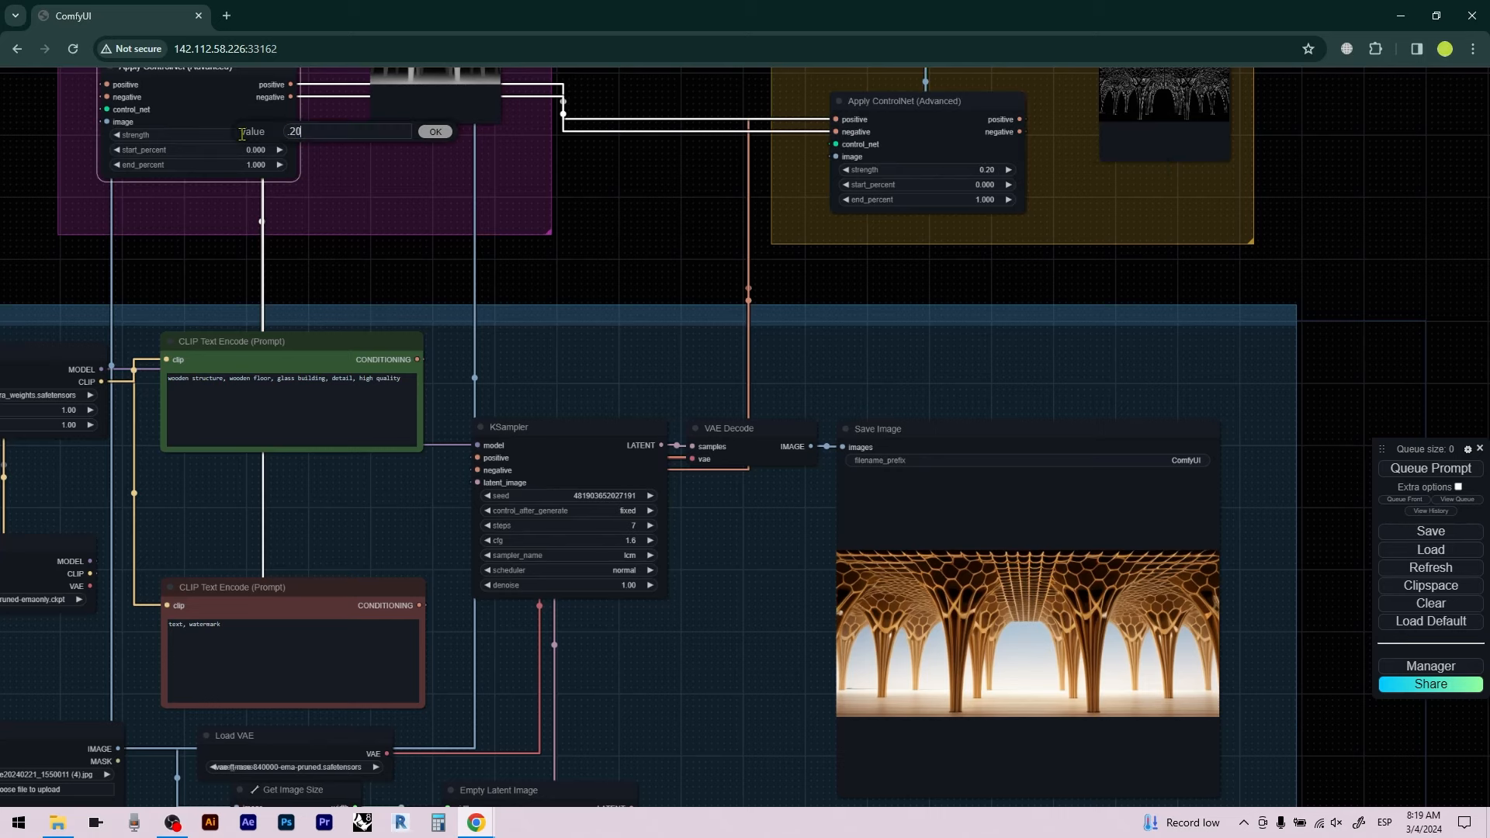
pyautogui.write('.20')
pyautogui.click(424, 134)
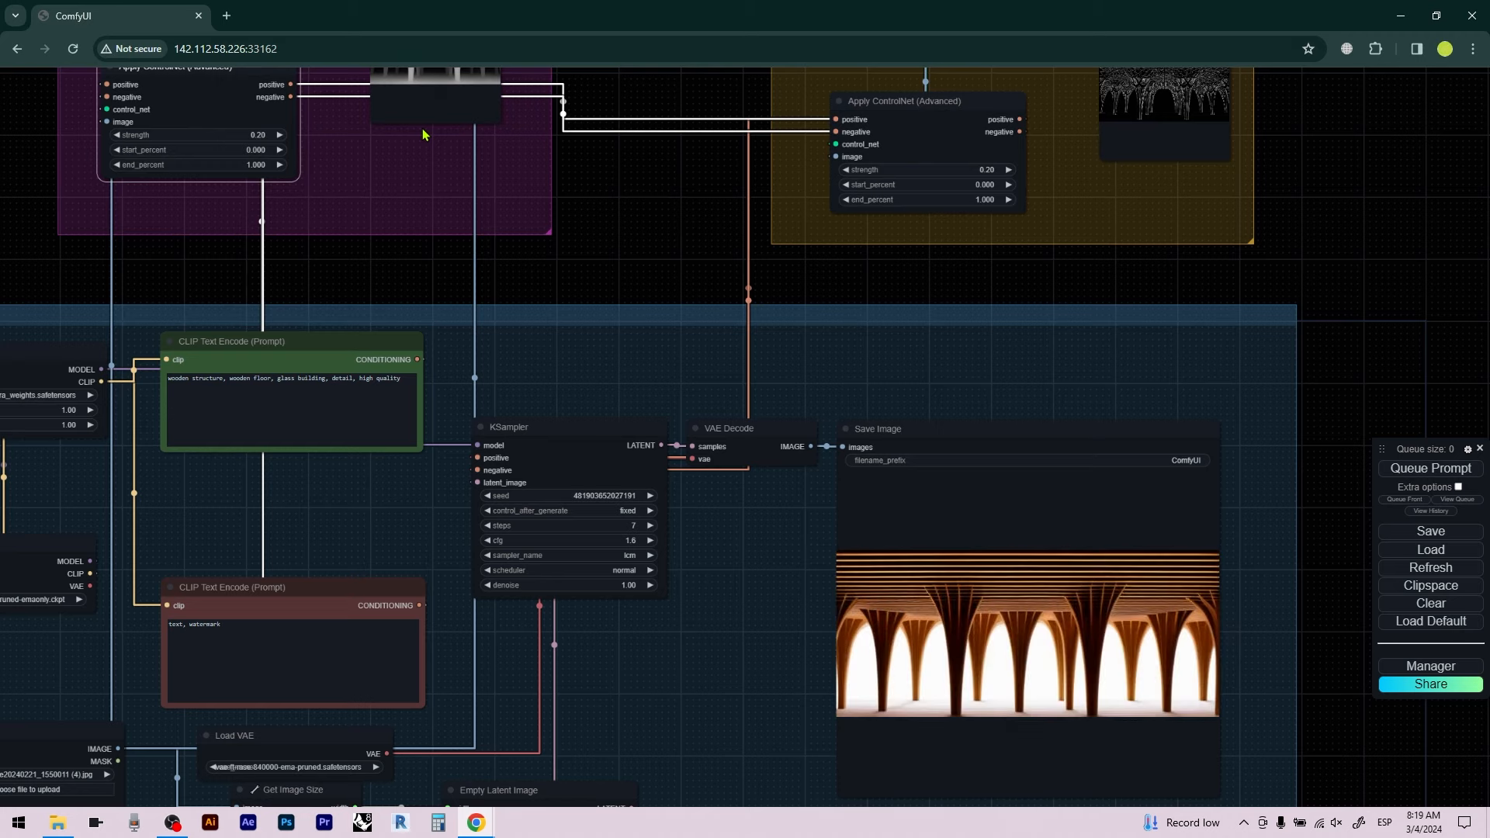
# Set the depth Apply ControlNet strength to 0.50 and the lineart one to 0.60, and generate the image
pyautogui.click(239, 134)
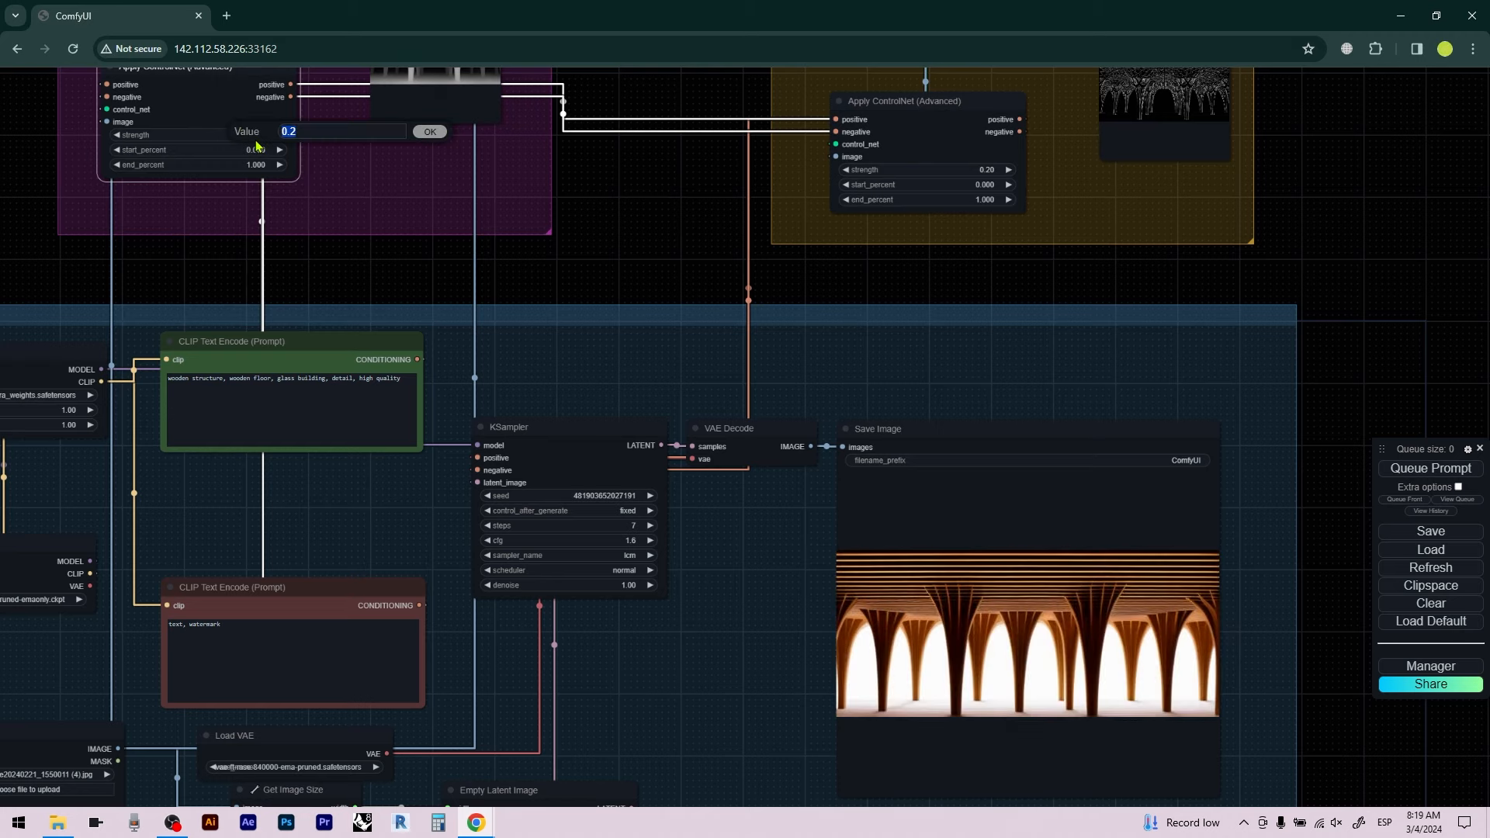
pyautogui.click(430, 132)
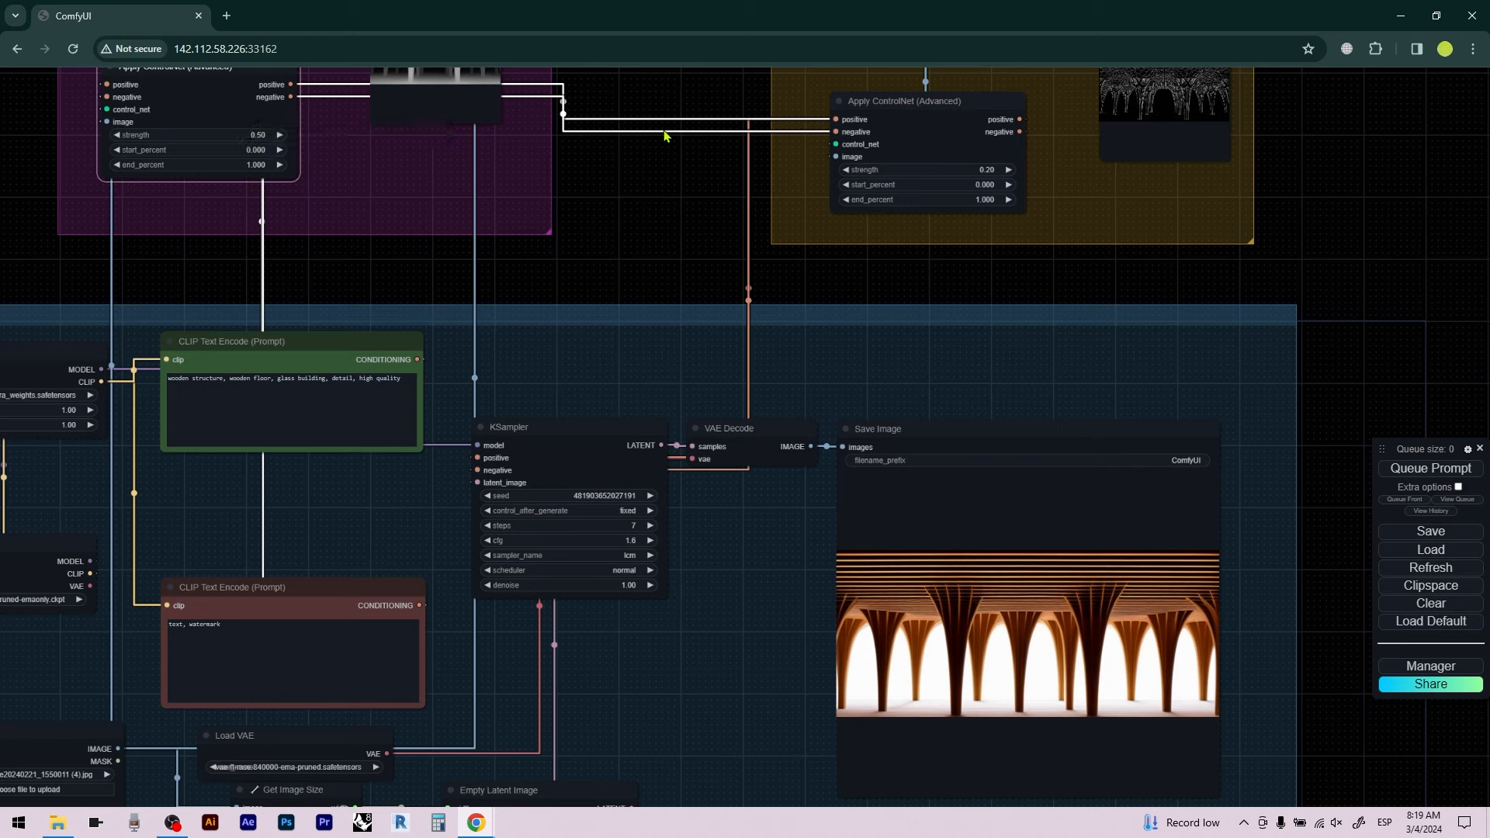
pyautogui.click(944, 170)
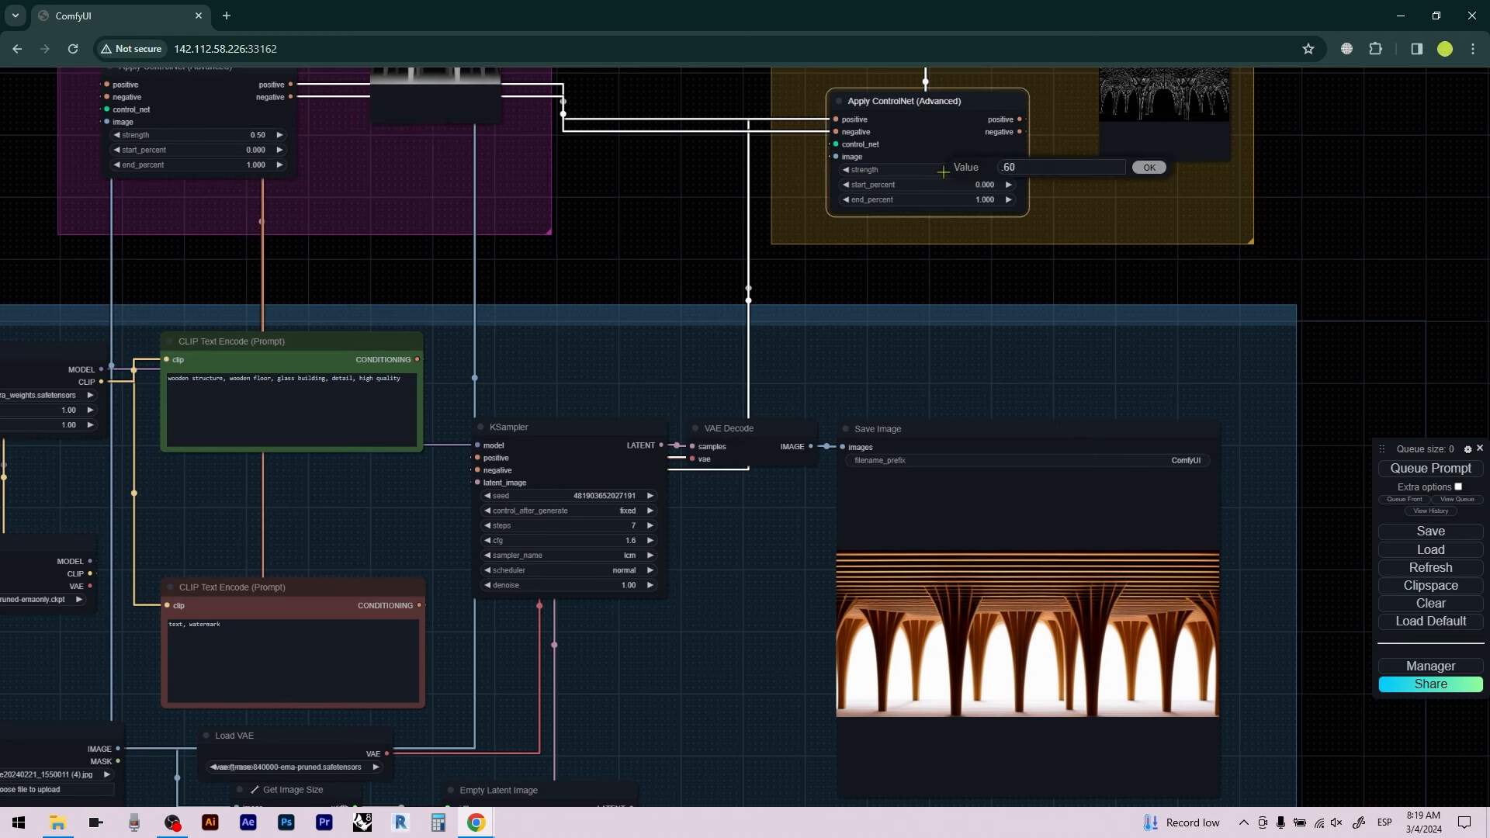
pyautogui.click(1149, 168)
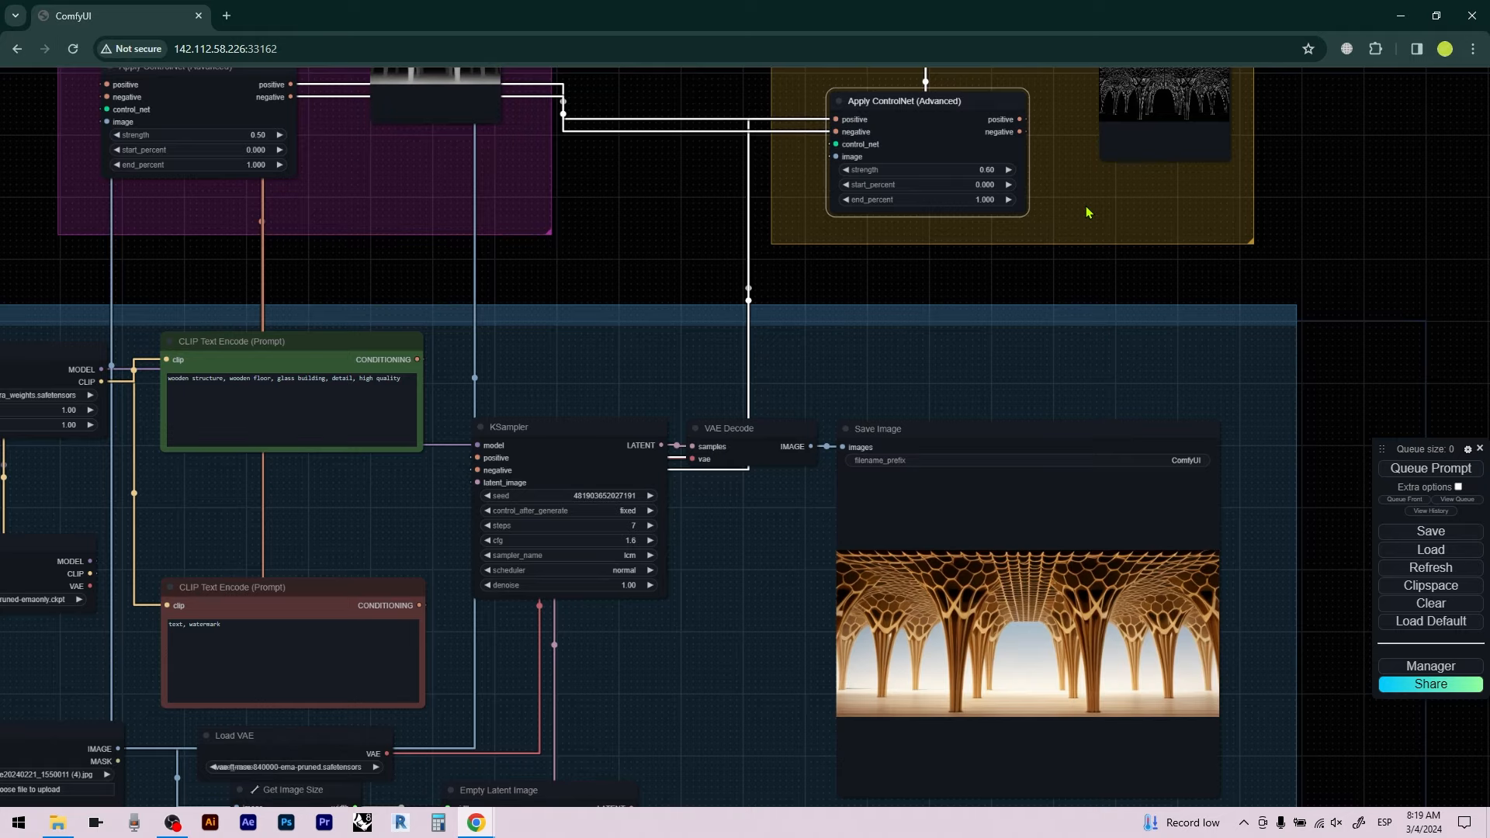
pyautogui.scroll(-3, 861, 261)
pyautogui.scroll(4, 1130, 485)
# Download the generated image from the Save Image node
pyautogui.moveTo(1257, 489); pyautogui.dragTo(1202, 288)
pyautogui.click(804, 342)
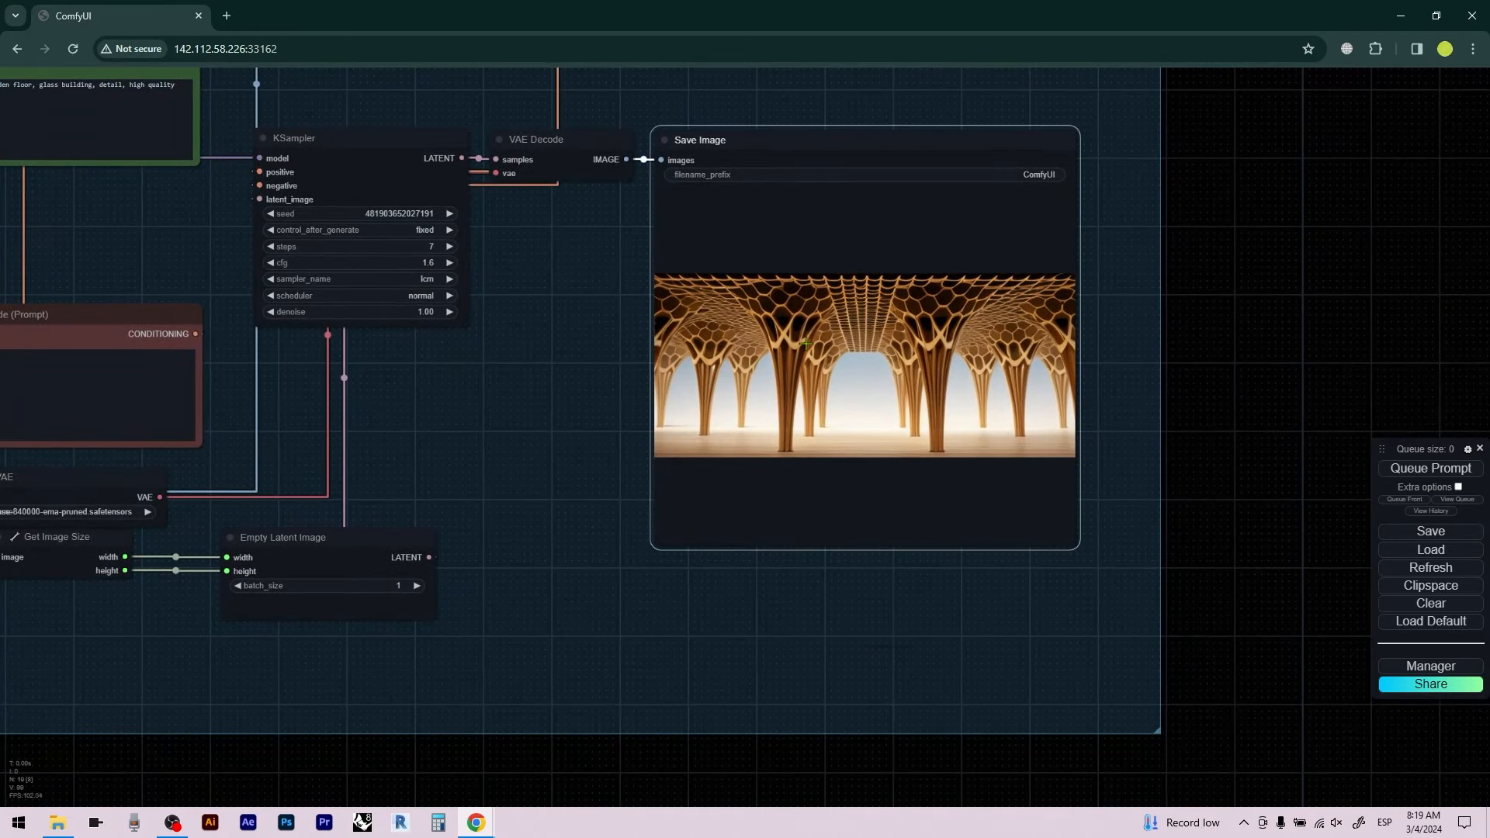
pyautogui.rightClick(804, 329)
pyautogui.click(836, 366)
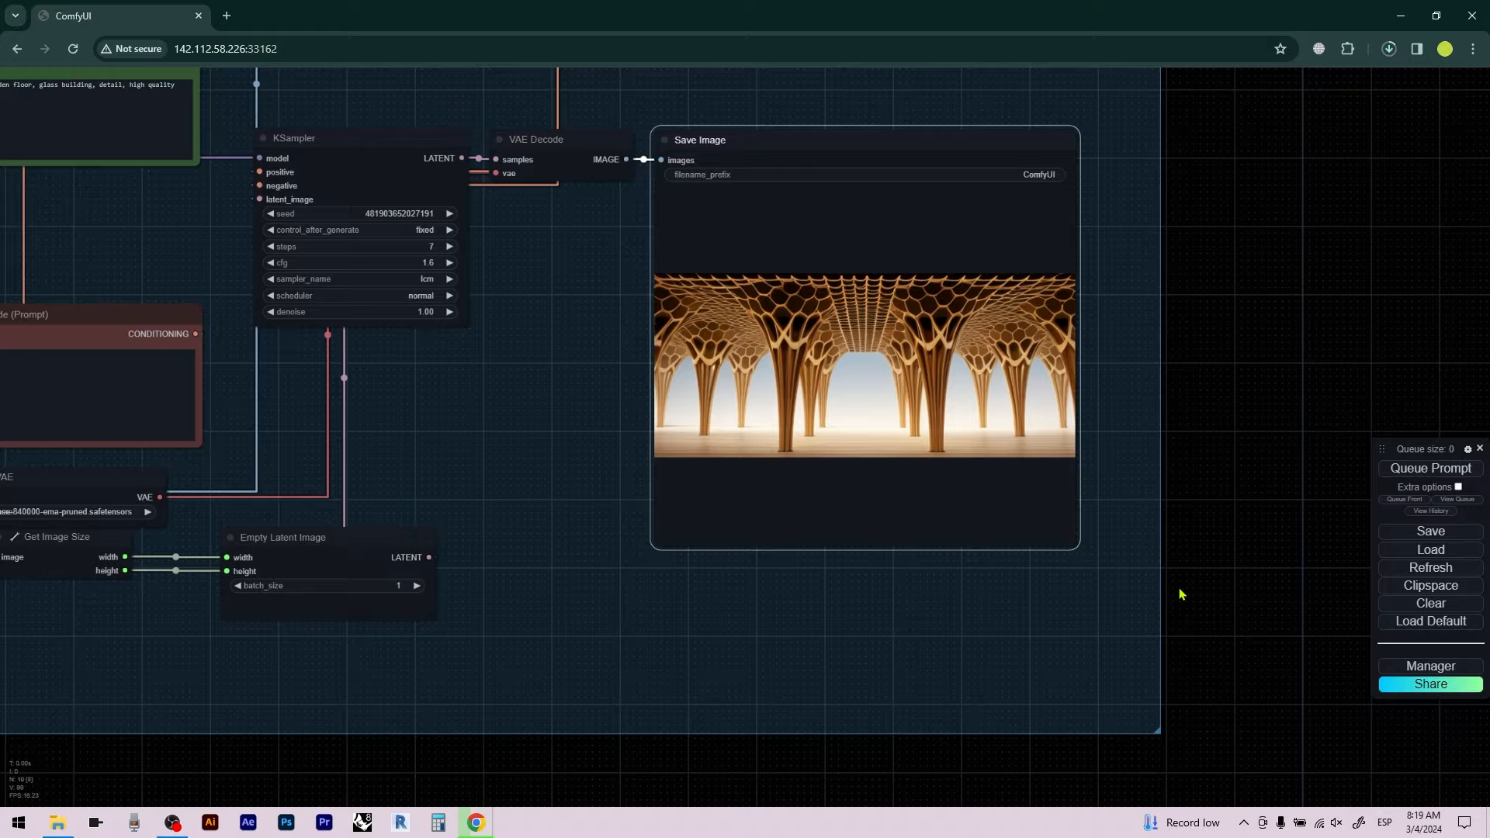
pyautogui.scroll(-3, 1201, 595)
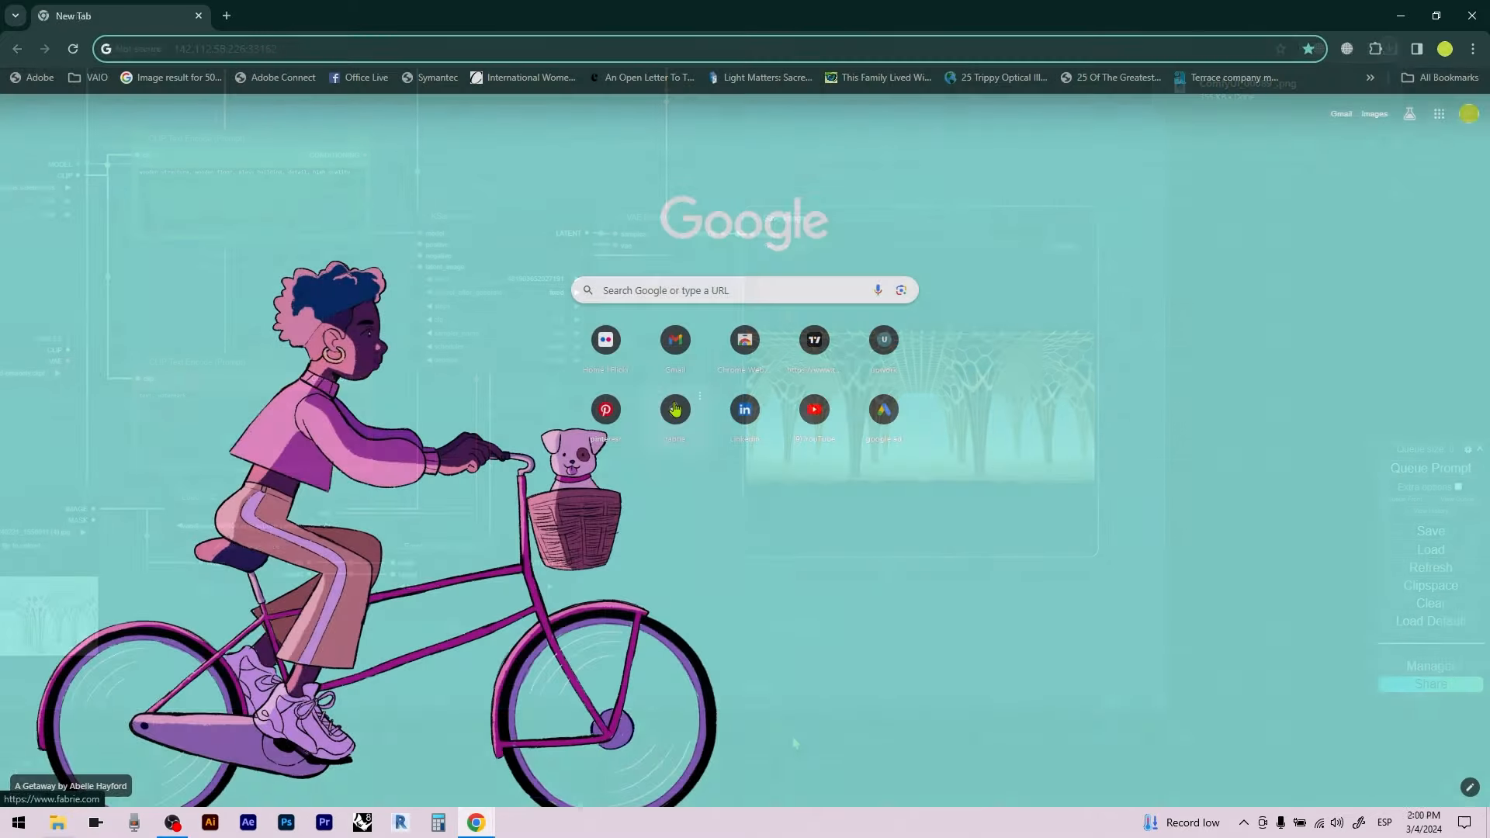
# Switch to Fabrie and open the Fabrie for Interior Design workspace
pyautogui.click(674, 409)
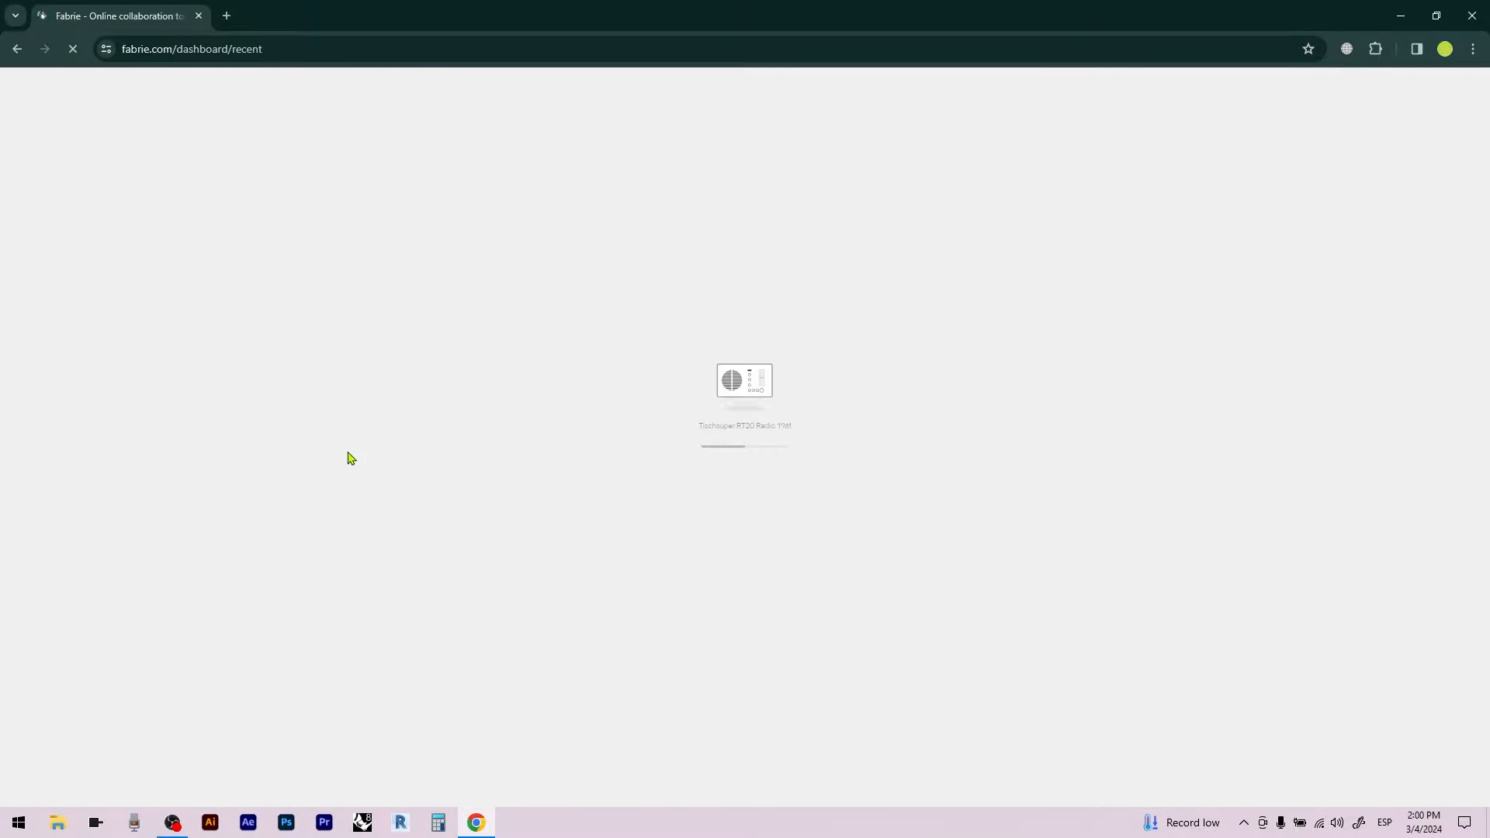
pyautogui.click(409, 303)
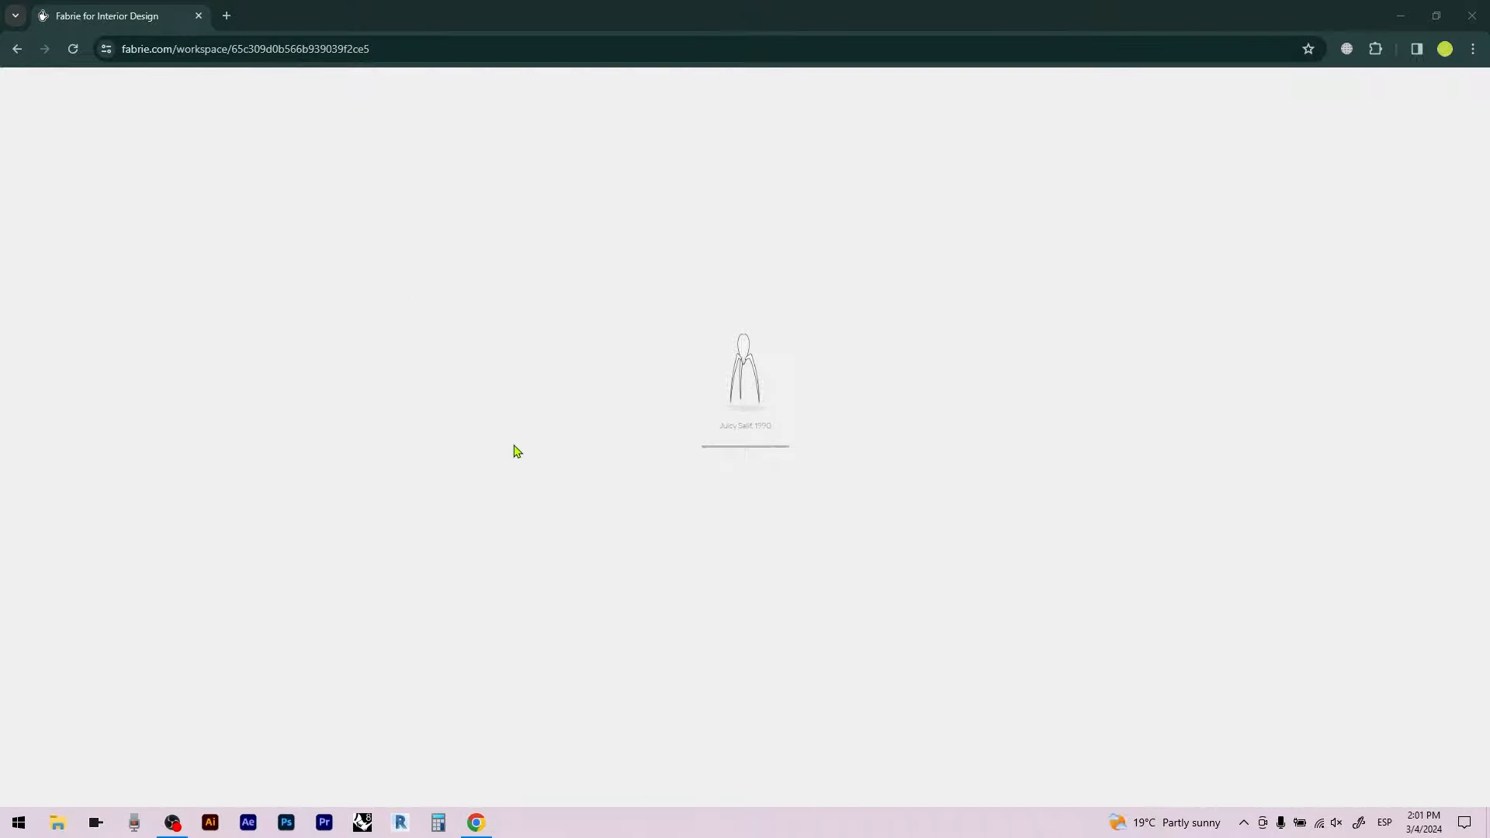
pyautogui.click(483, 452)
# Examine the Fabrie board for the viewport capture of the branching column structure
pyautogui.moveTo(483, 452); pyautogui.dragTo(576, 451)
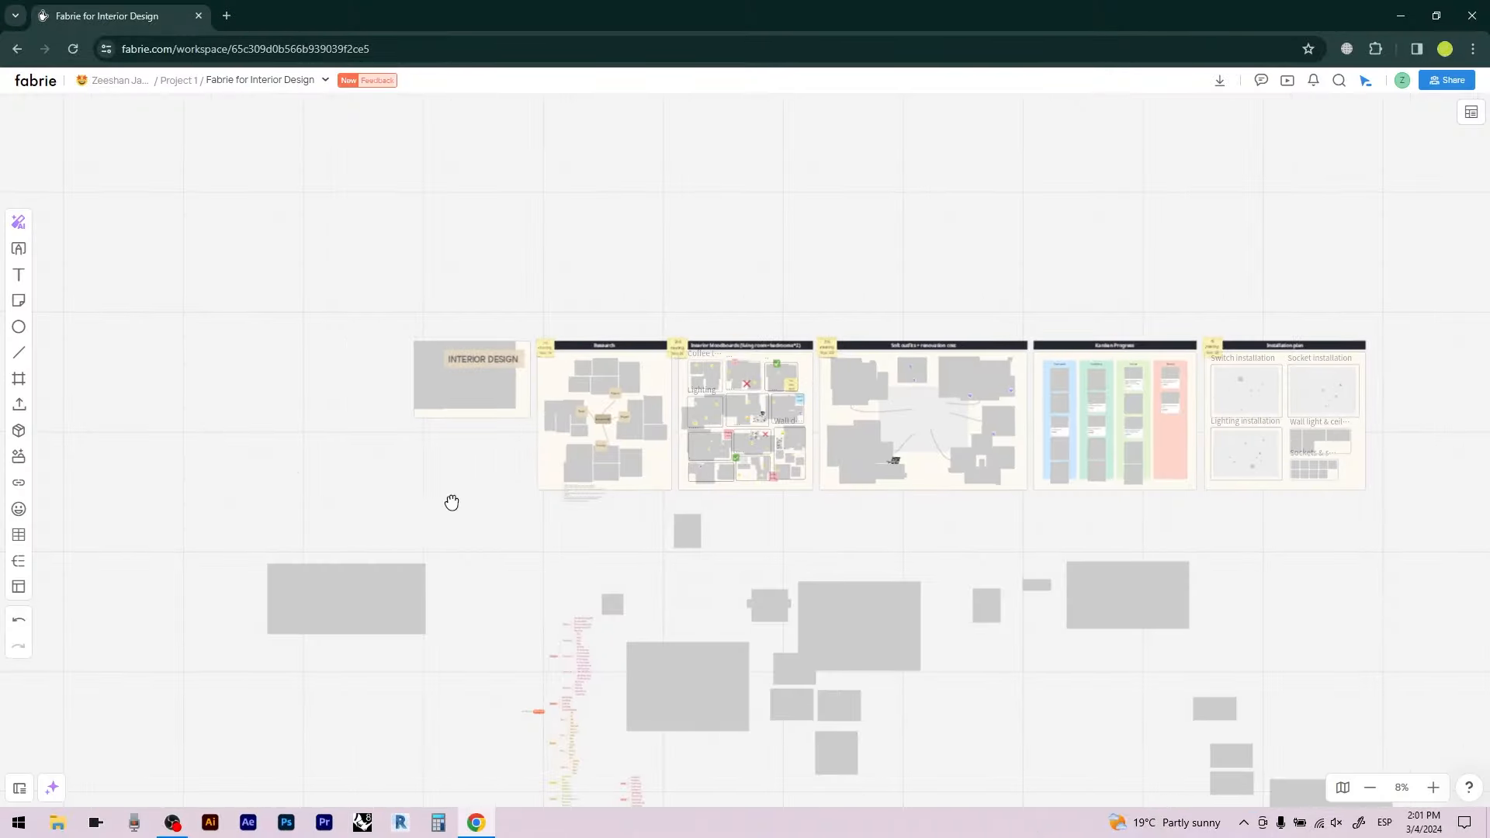
pyautogui.moveTo(306, 476); pyautogui.dragTo(879, 451)
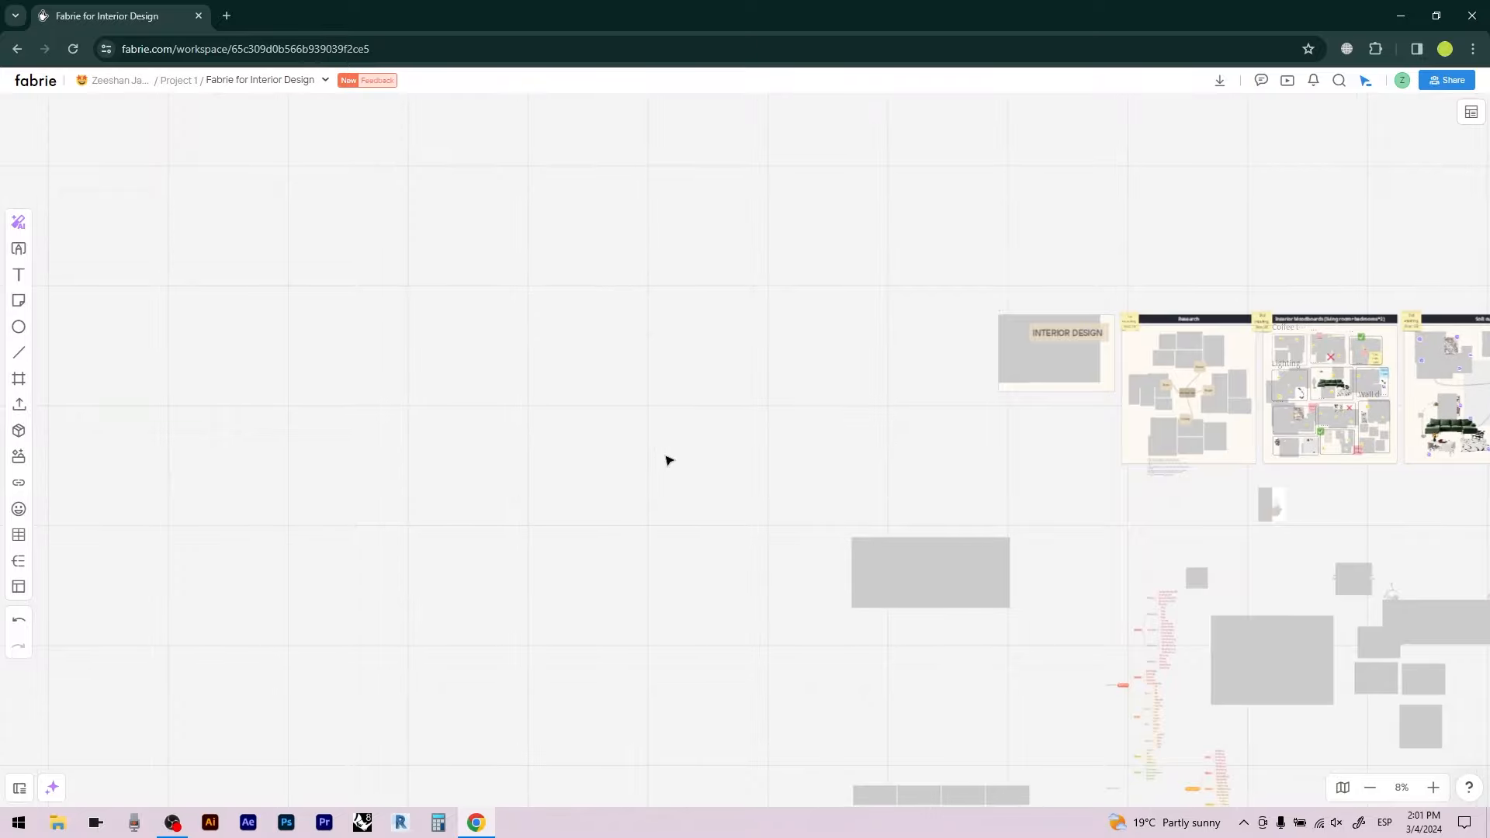
pyautogui.moveTo(669, 485); pyautogui.dragTo(778, 120)
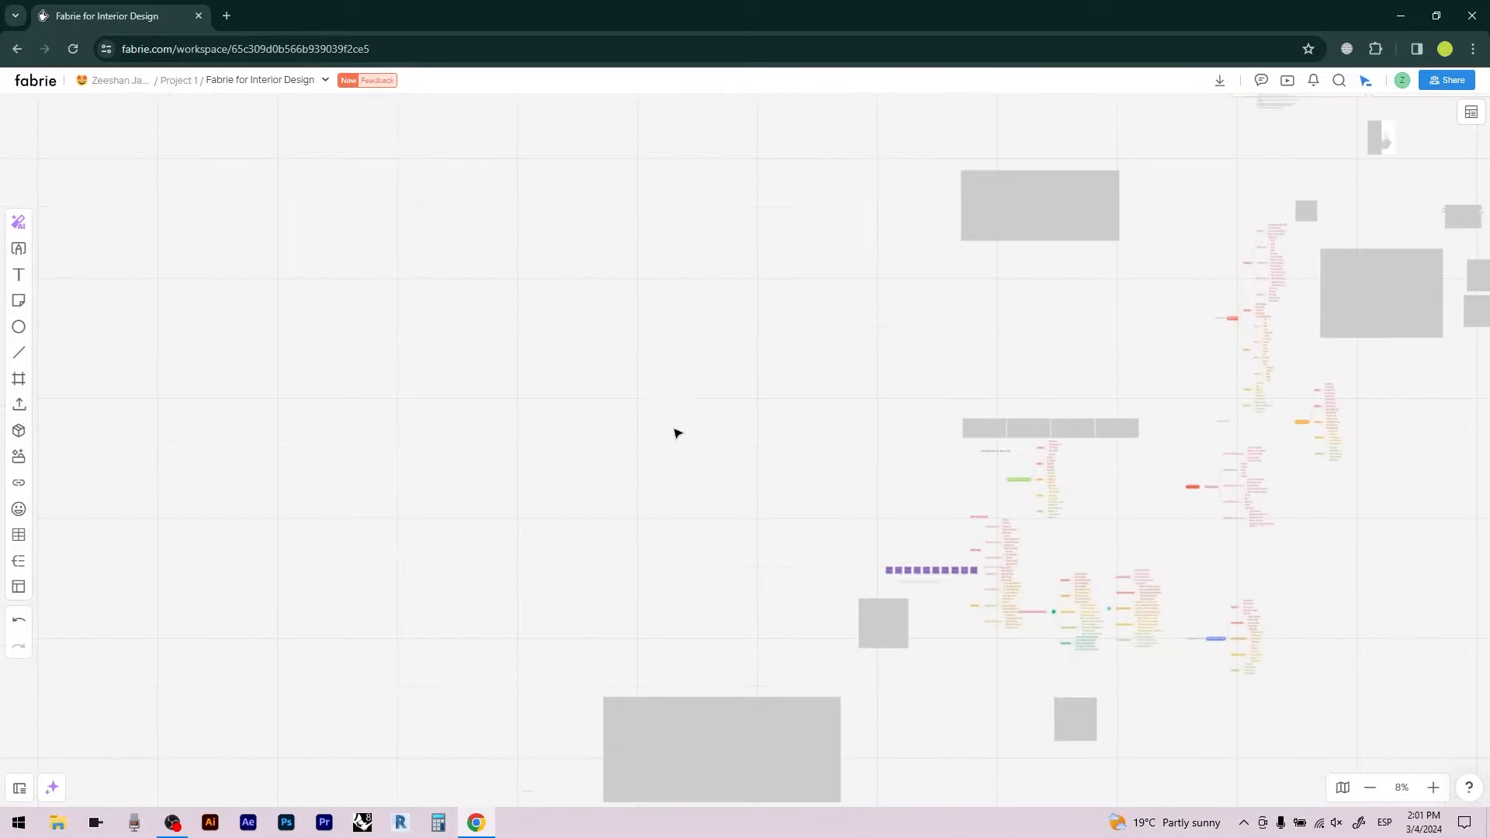
pyautogui.moveTo(675, 432); pyautogui.dragTo(734, 237)
pyautogui.moveTo(552, 392); pyautogui.dragTo(749, 120)
pyautogui.scroll(-8, 645, 489)
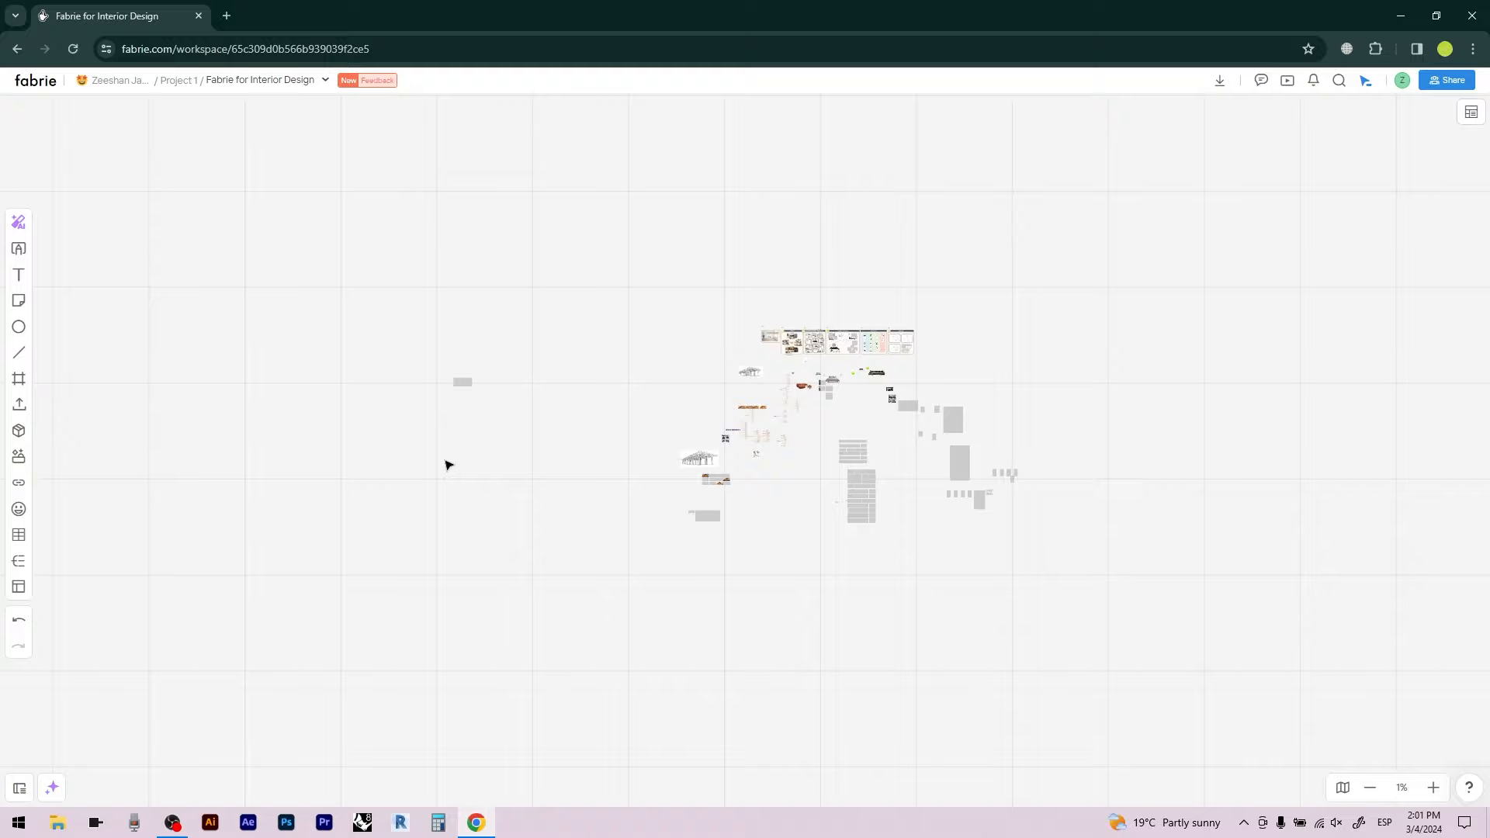
pyautogui.scroll(8, 445, 413)
pyautogui.moveTo(510, 398)
pyautogui.mouseDown()
pyautogui.moveTo(376, 475)
pyautogui.moveTo(233, 406)
pyautogui.mouseUp()
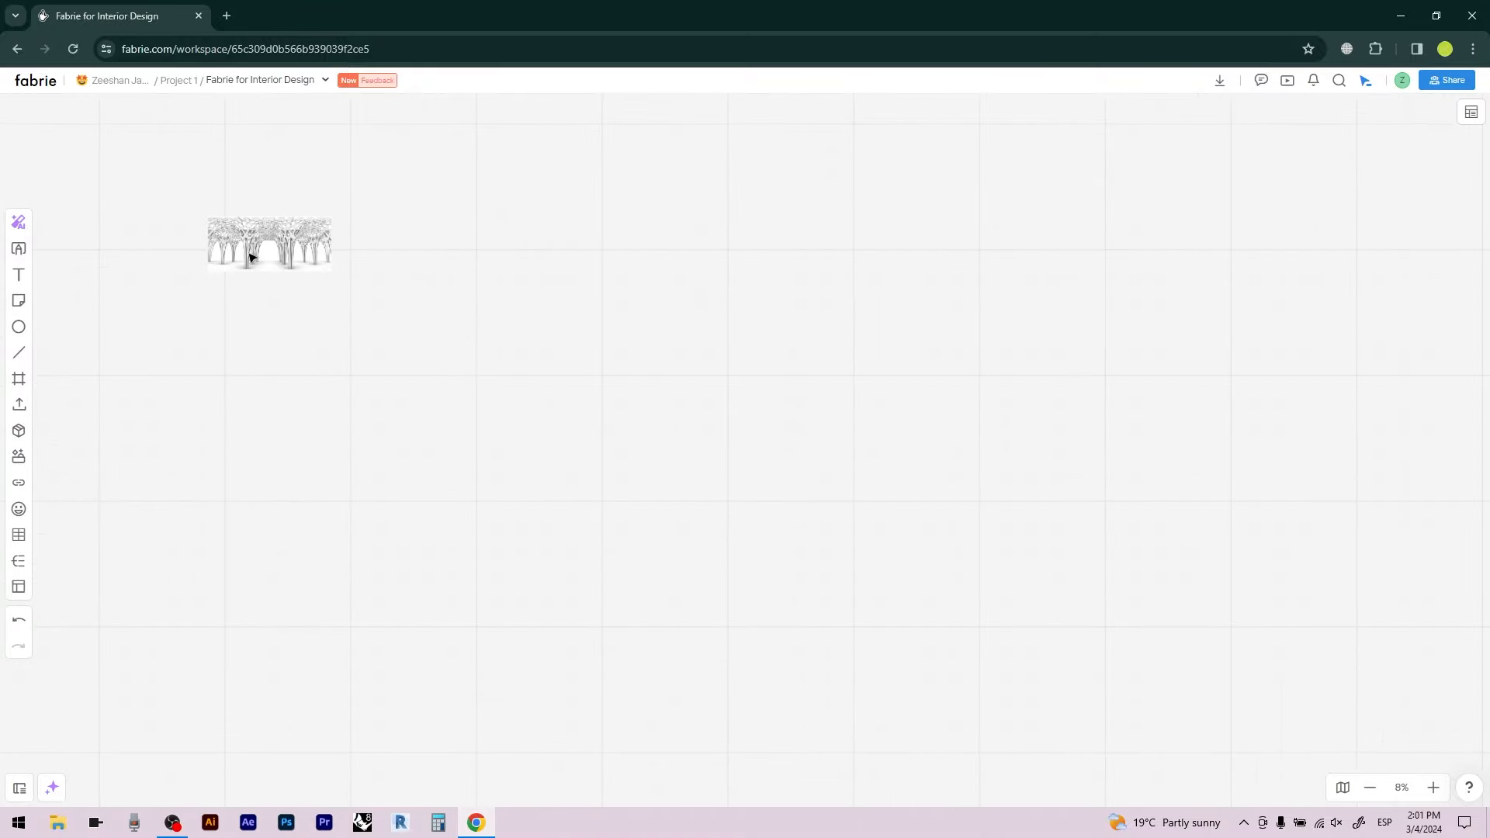
# Upload the viewport capture ViewCapture20240221_1550011 to the board, and delete this smaller duplicate copy
pyautogui.click(18, 405)
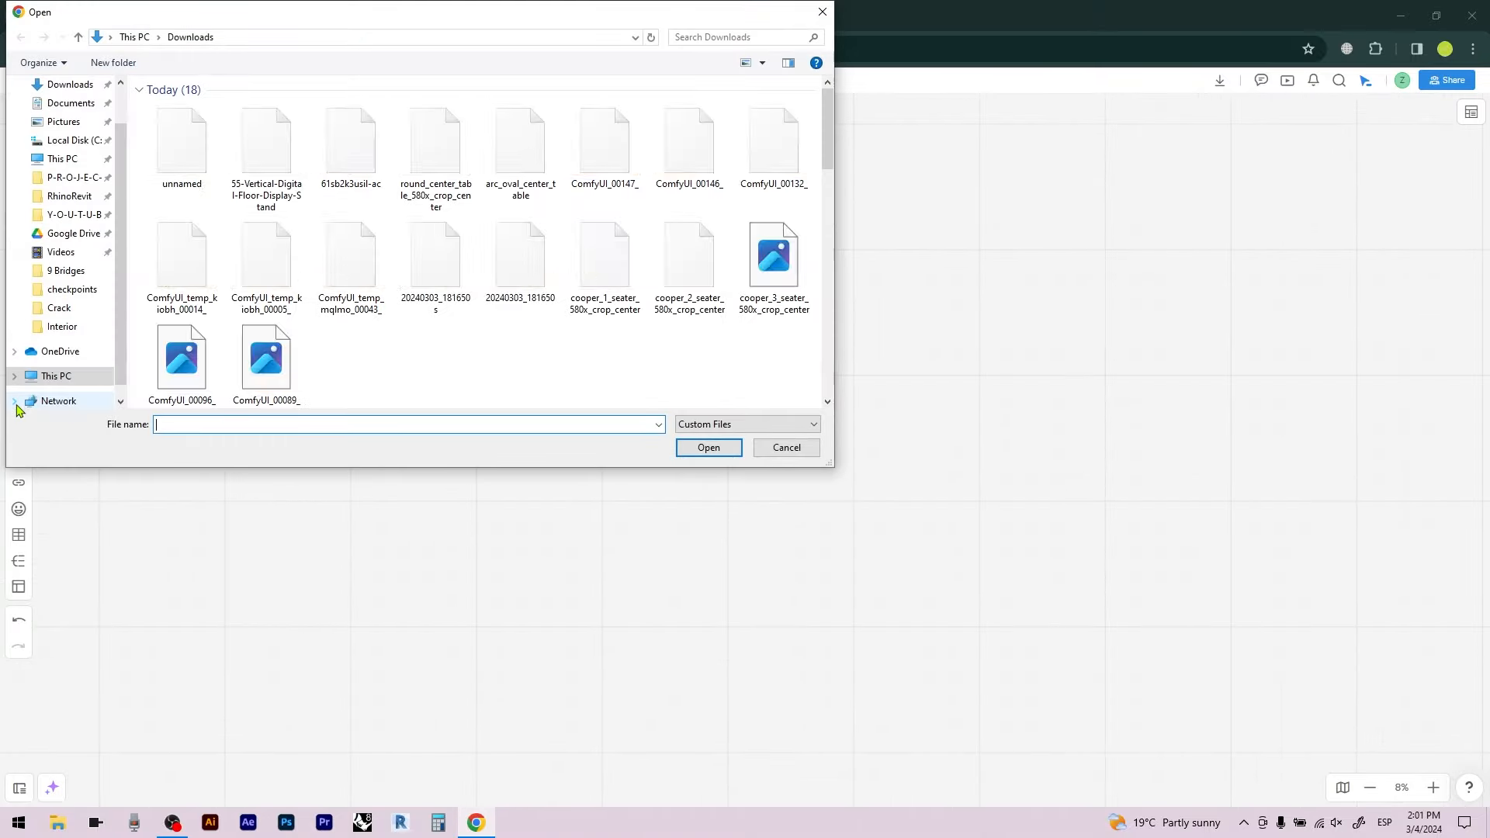
pyautogui.moveTo(827, 124); pyautogui.dragTo(858, 272)
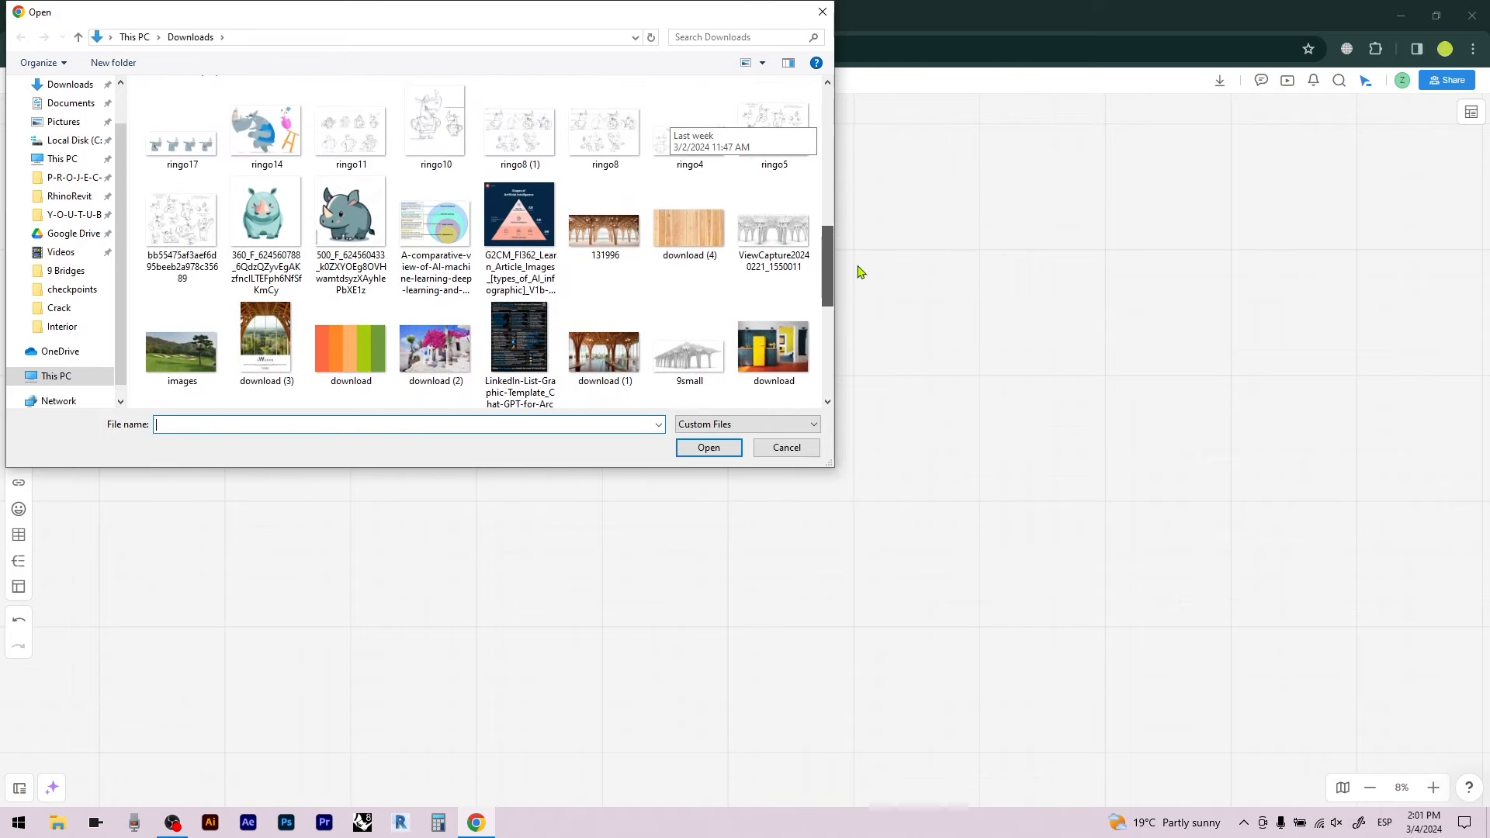
pyautogui.doubleClick(786, 245)
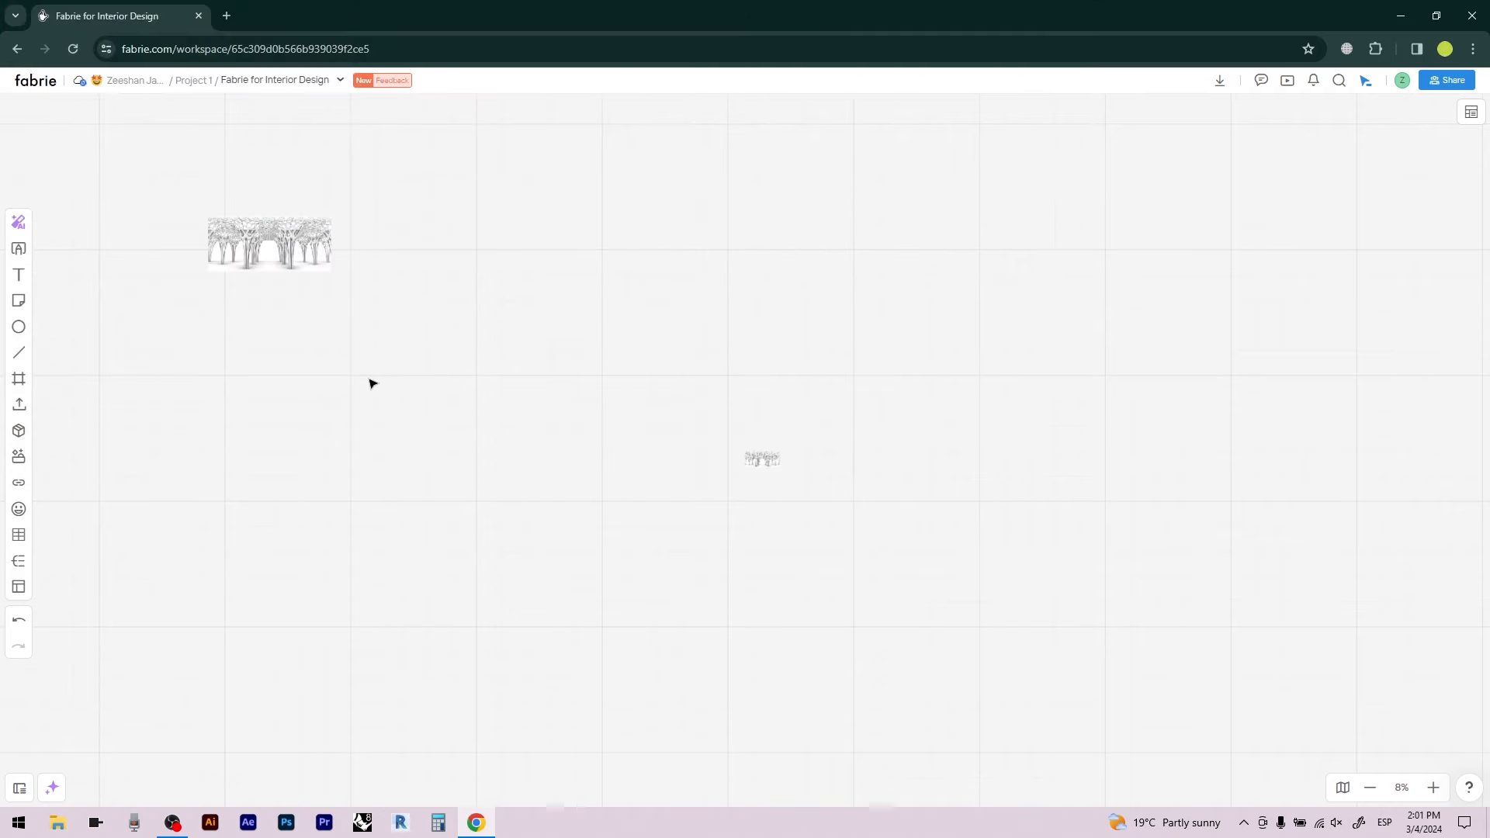
pyautogui.click(767, 460)
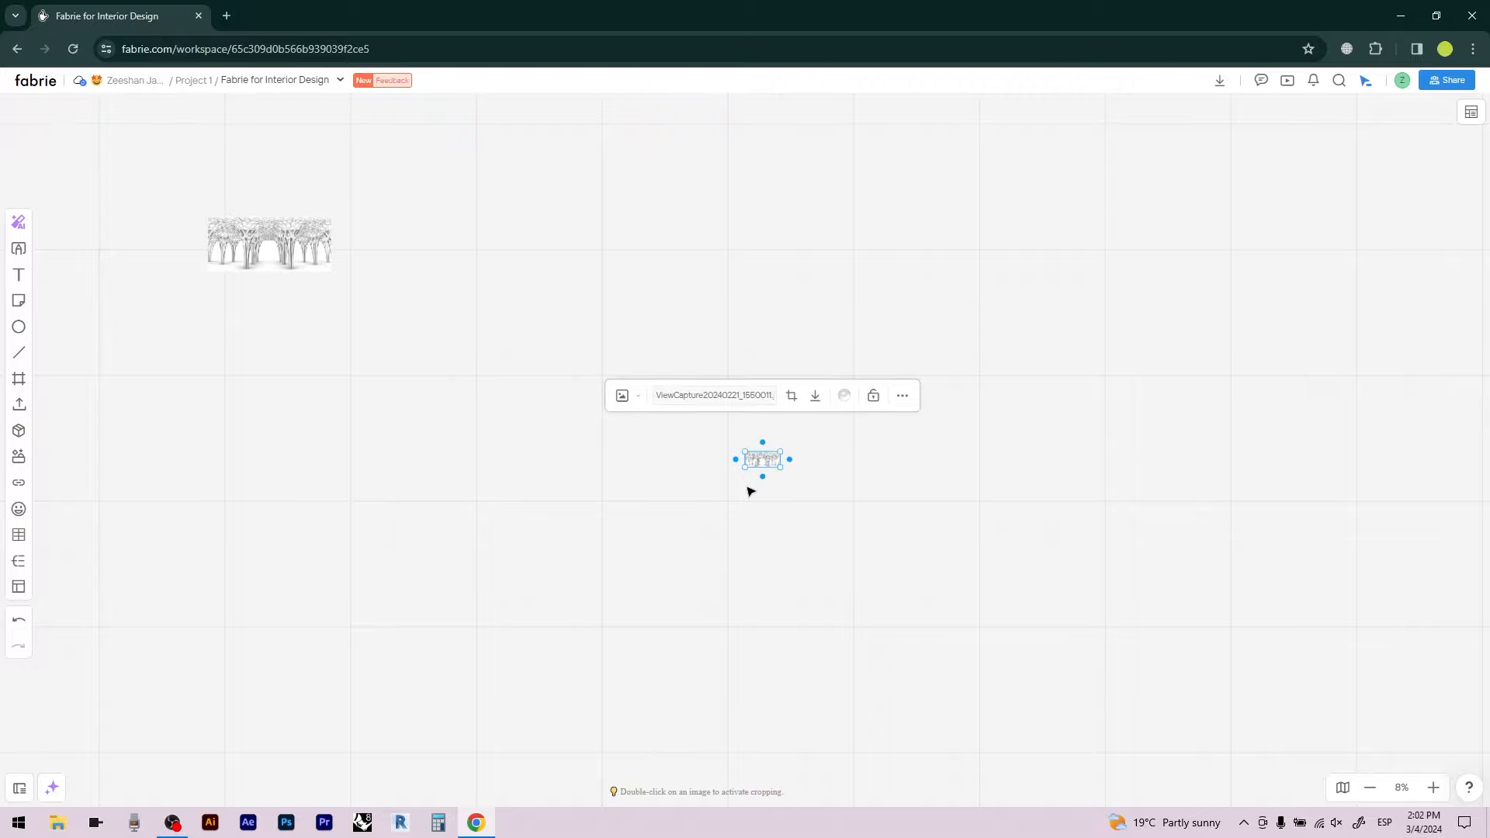
pyautogui.press('Delete')
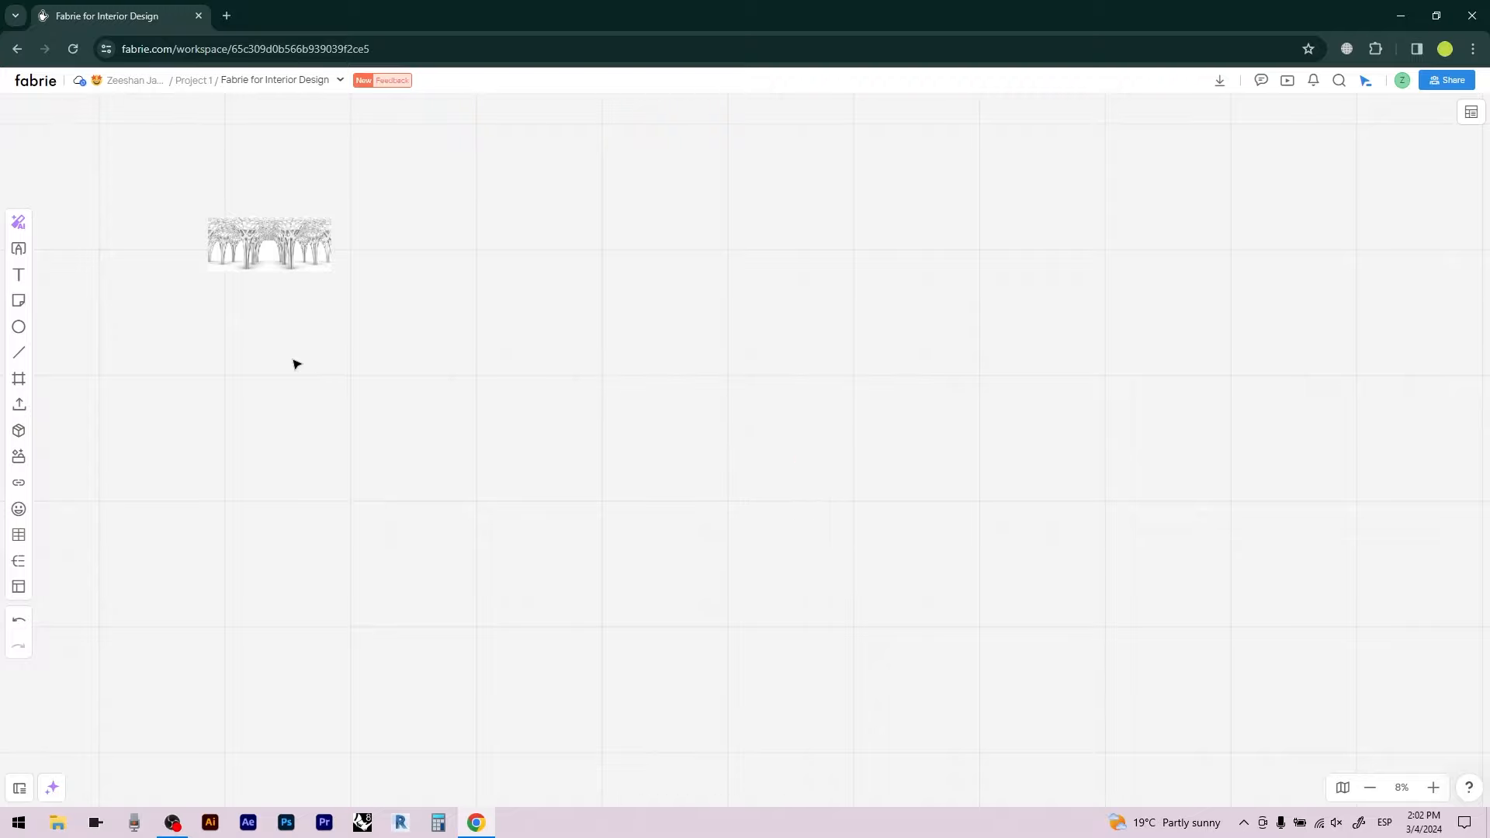
# Start a Fabrie Imagine render in Image mode with the branching column capture from the board as its reference image
pyautogui.moveTo(280, 361); pyautogui.dragTo(410, 368)
pyautogui.click(23, 224)
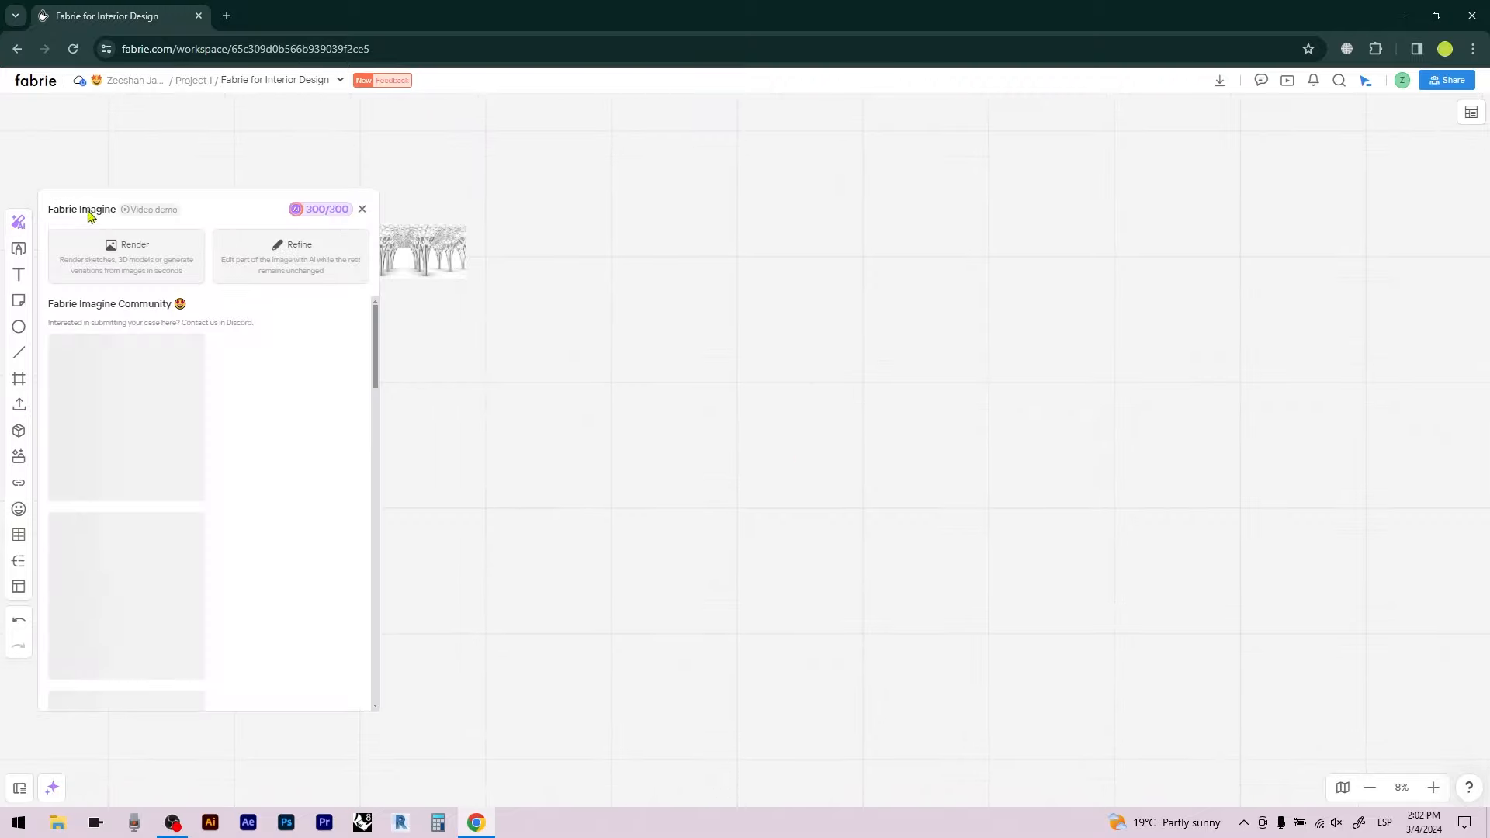
pyautogui.click(148, 255)
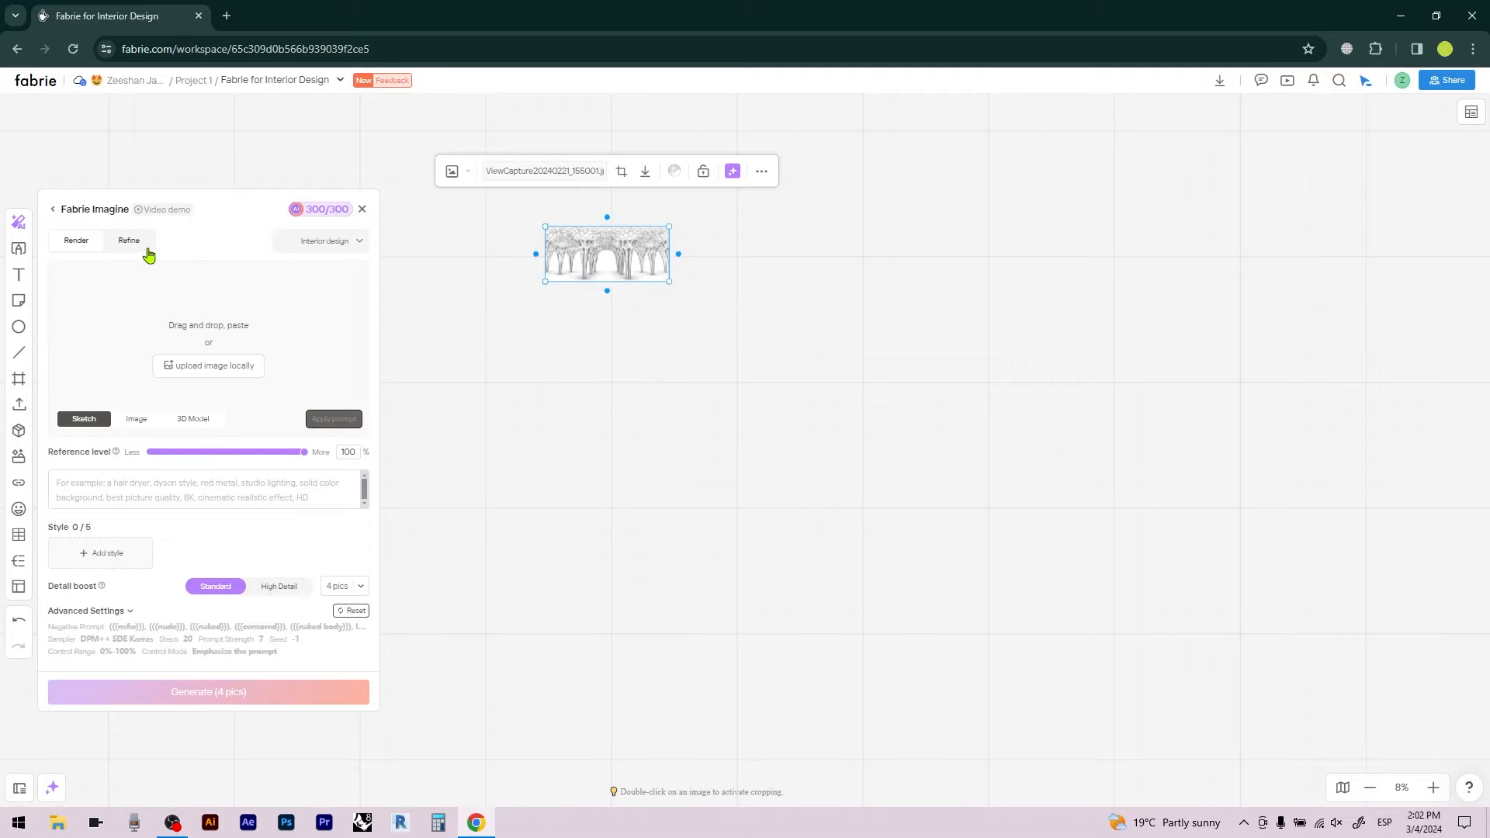
pyautogui.click(139, 419)
pyautogui.moveTo(609, 257); pyautogui.dragTo(258, 342)
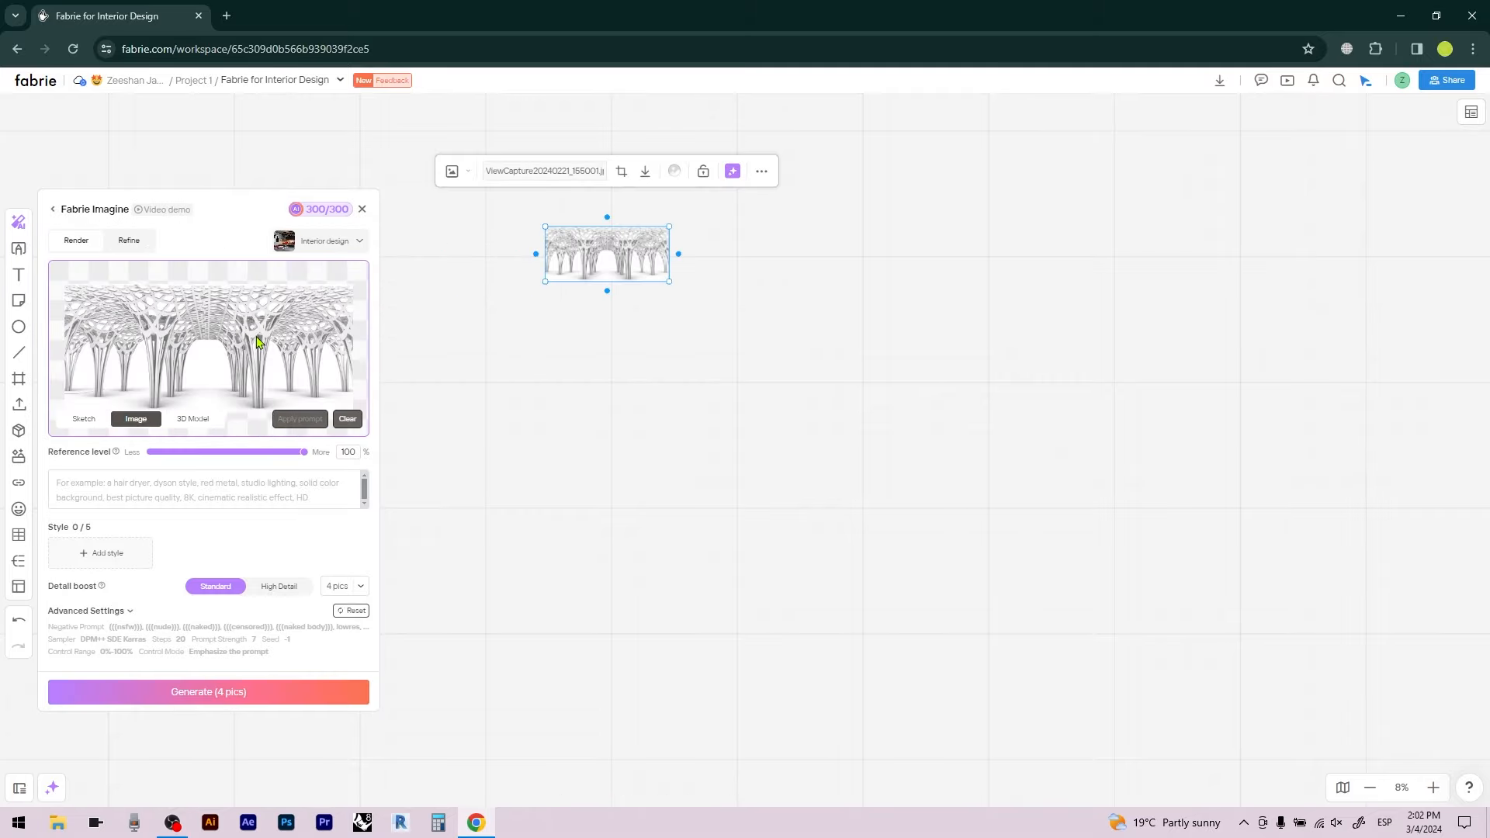
# Set the render prompt to "wooden structure", generate 4 pics, and view the results on the board
pyautogui.click(226, 484)
pyautogui.write('wooden structure')
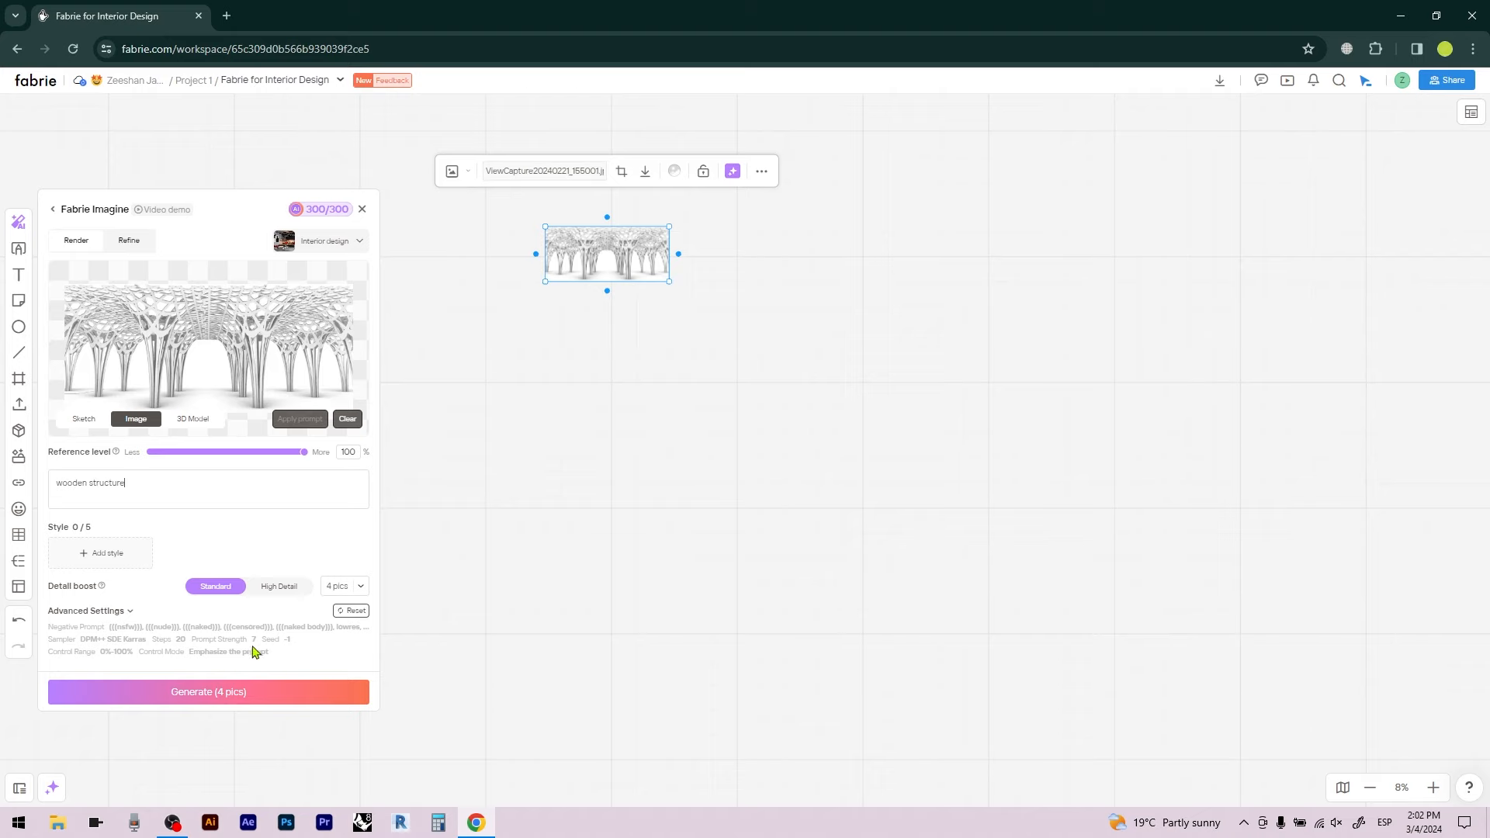
pyautogui.click(254, 696)
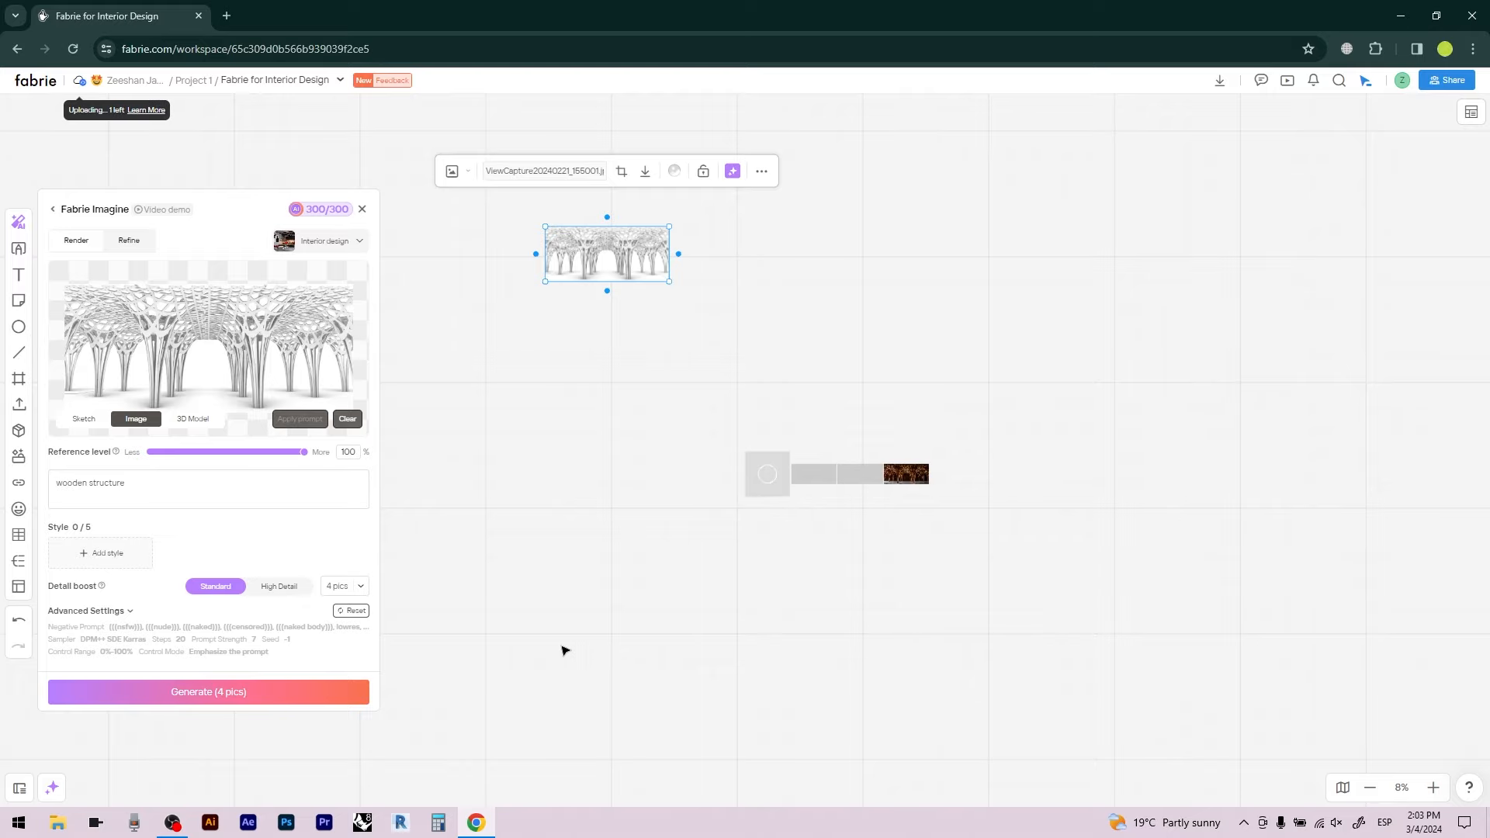
pyautogui.scroll(-5, 910, 404)
pyautogui.scroll(5, 906, 406)
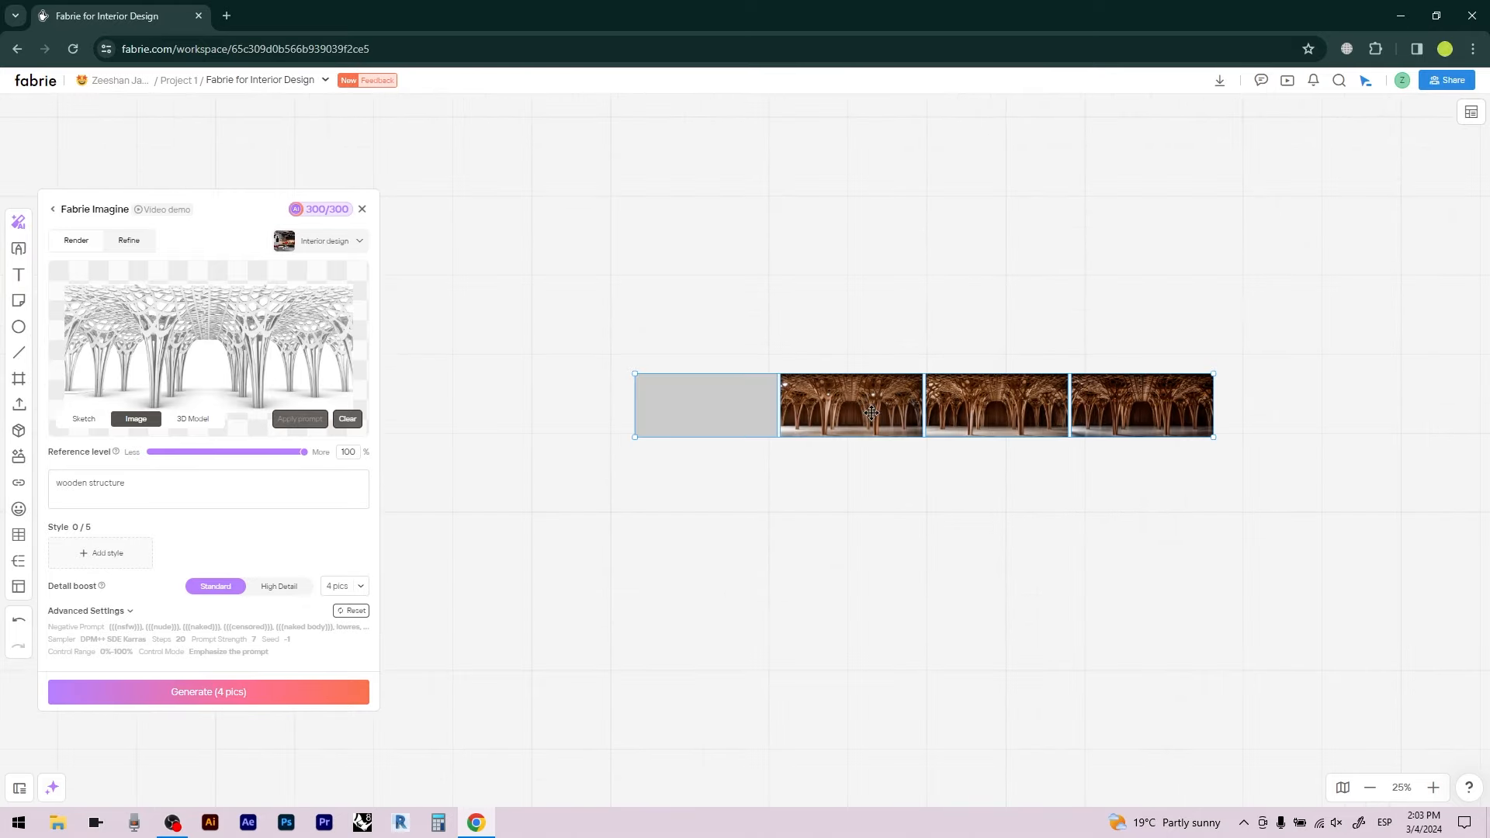
pyautogui.scroll(-4, 795, 517)
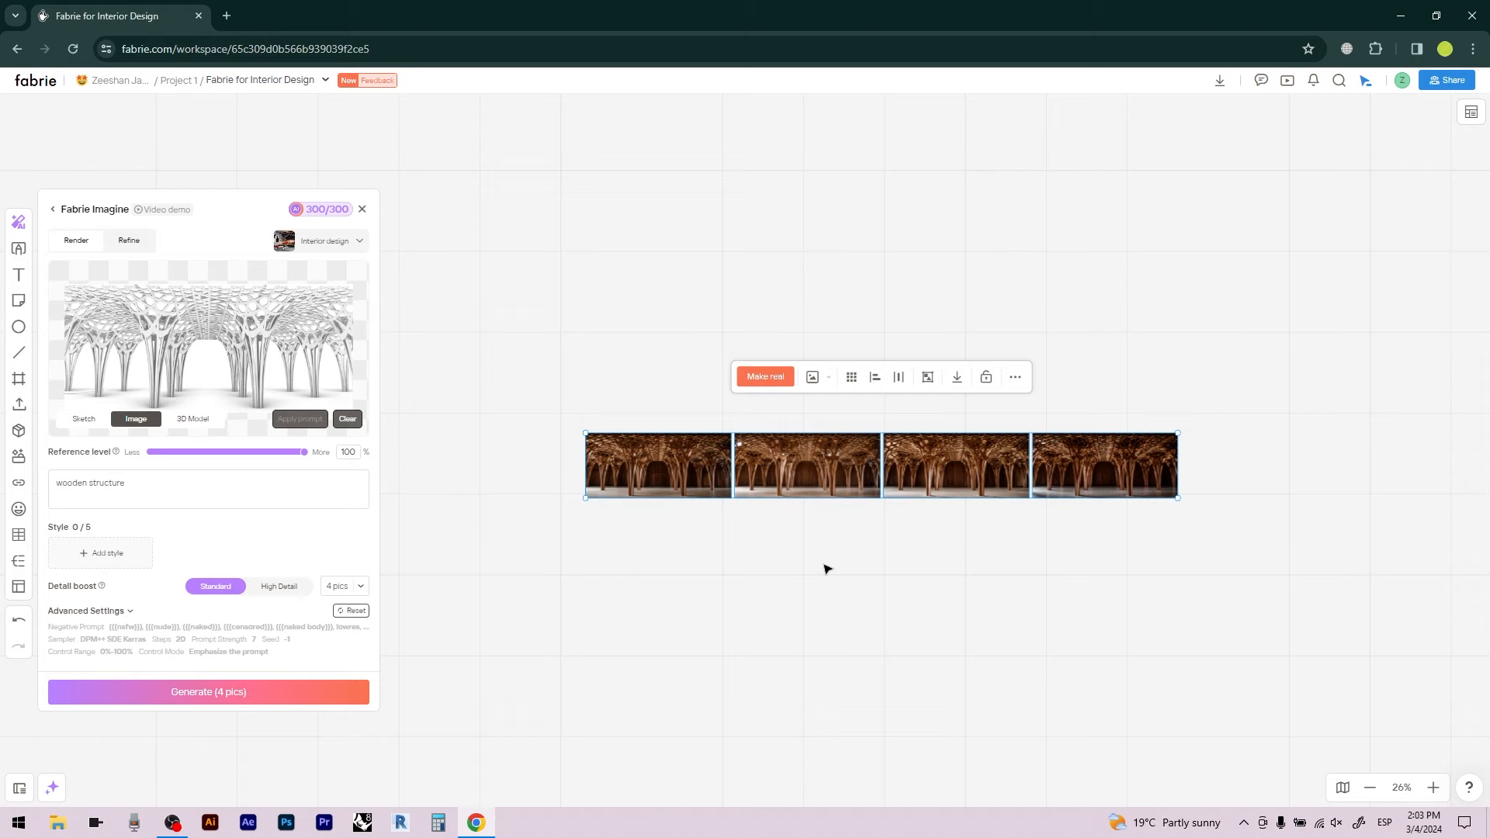
# Extend the "wooden structure" prompt with another wooden element and open the selection of styles to add
pyautogui.moveTo(824, 569); pyautogui.dragTo(828, 334)
pyautogui.click(165, 490)
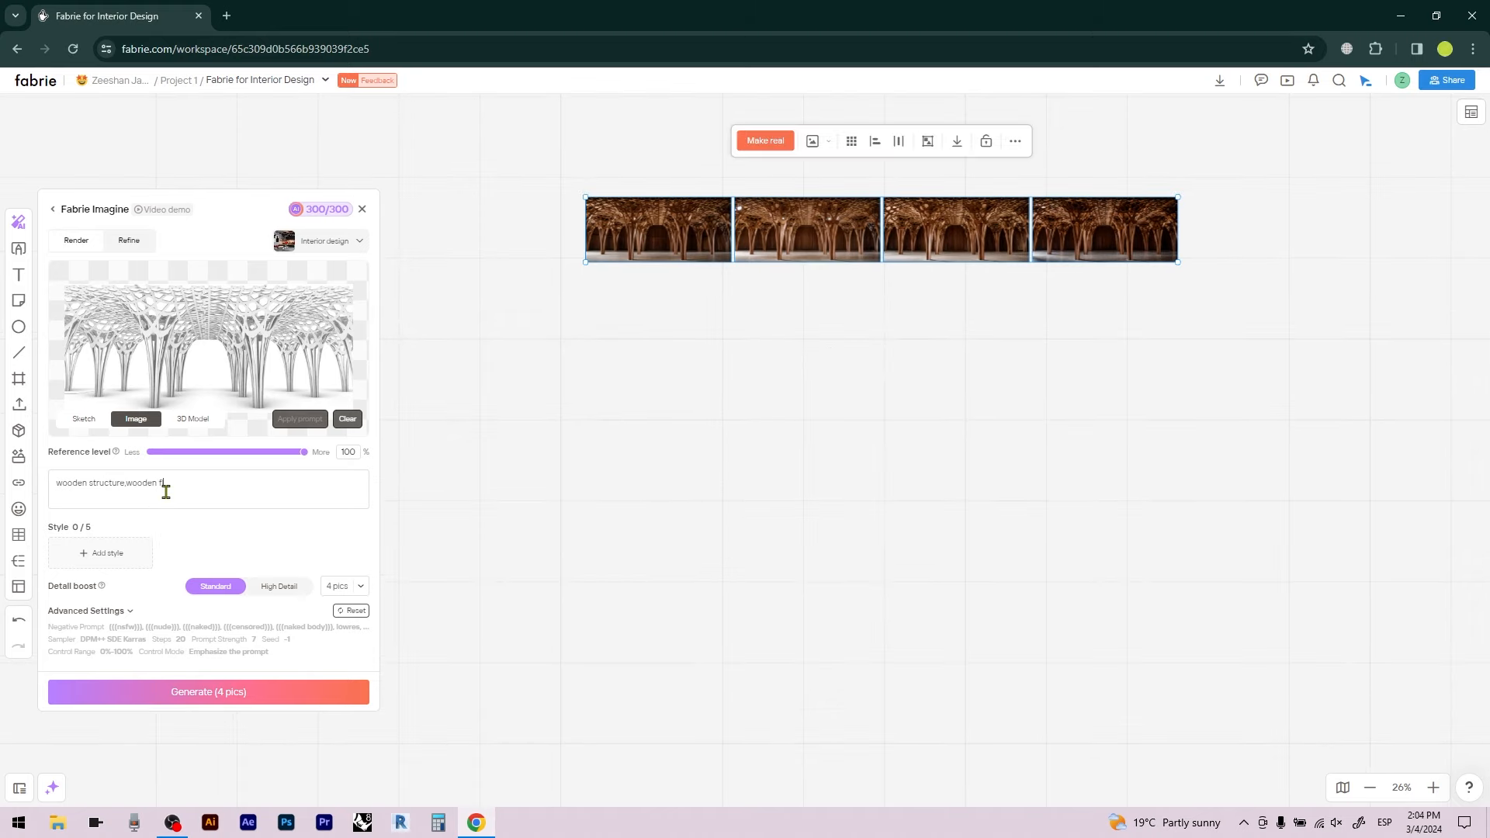
pyautogui.click(104, 552)
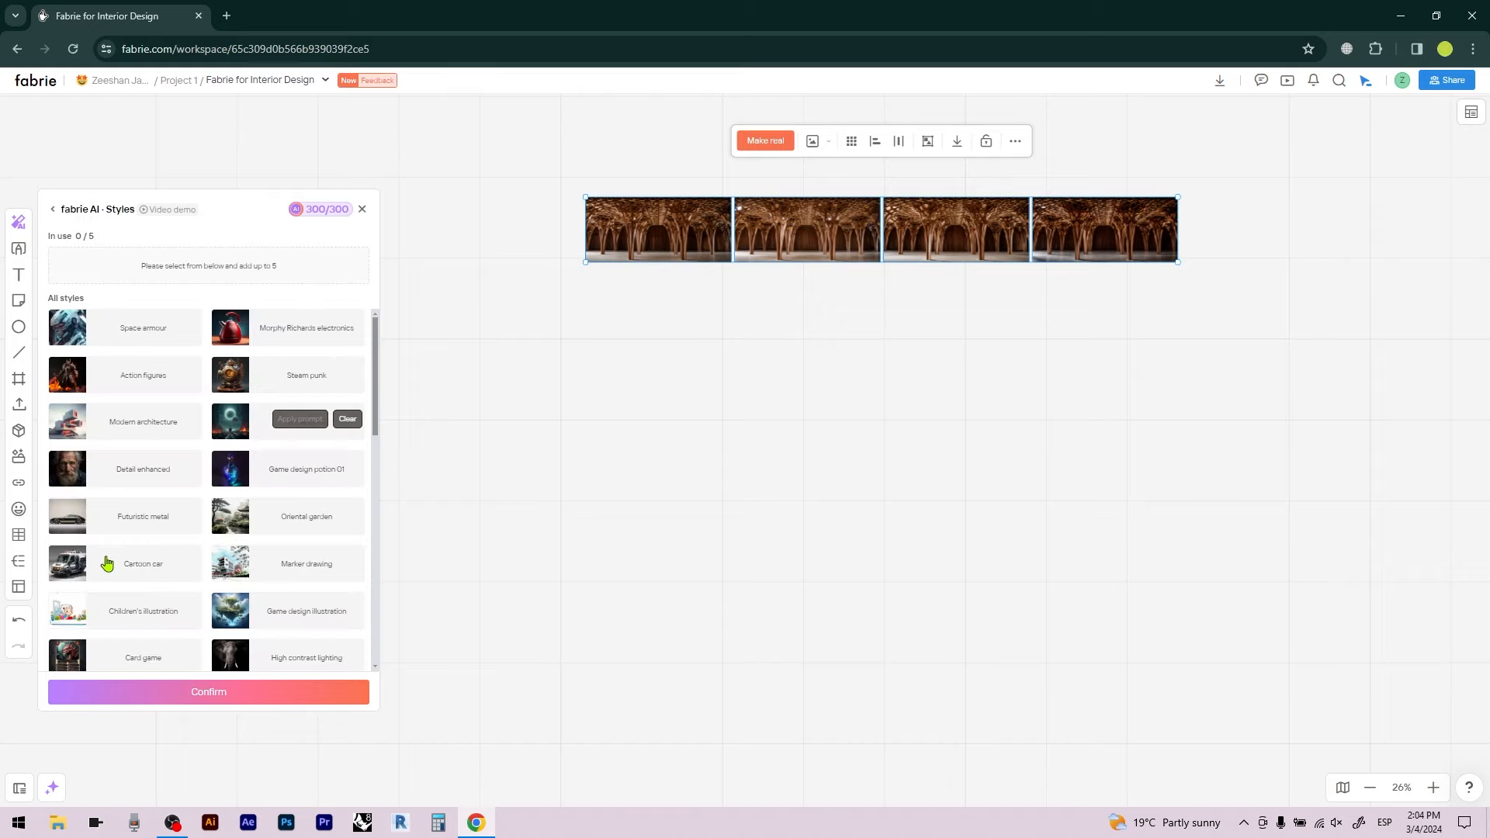